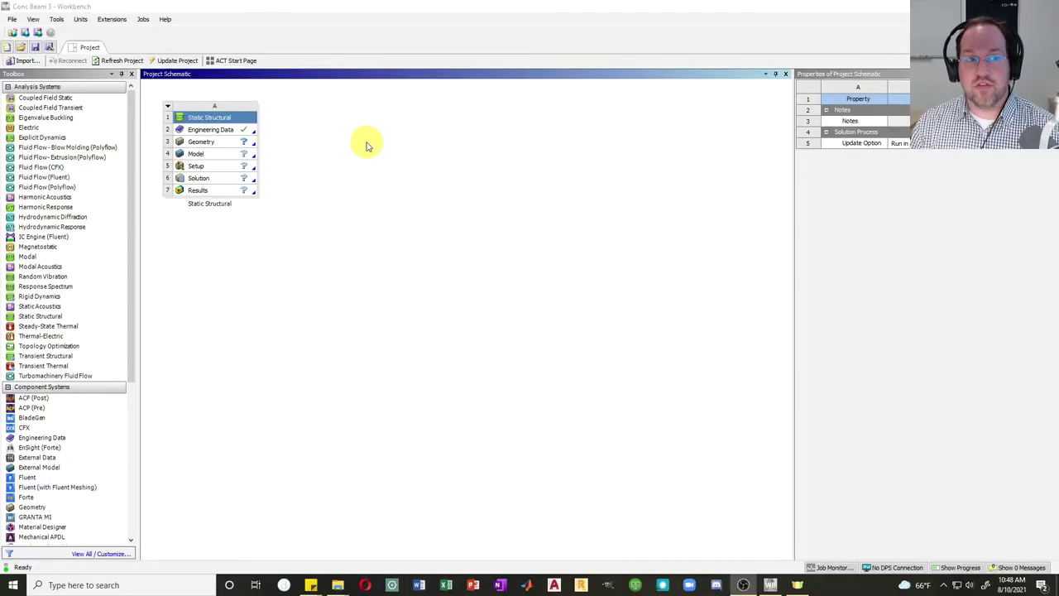
# Open the beam's Engineering Data and create materials Rebar, Bearing and Concrete.
pyautogui.doubleClick(207, 130)
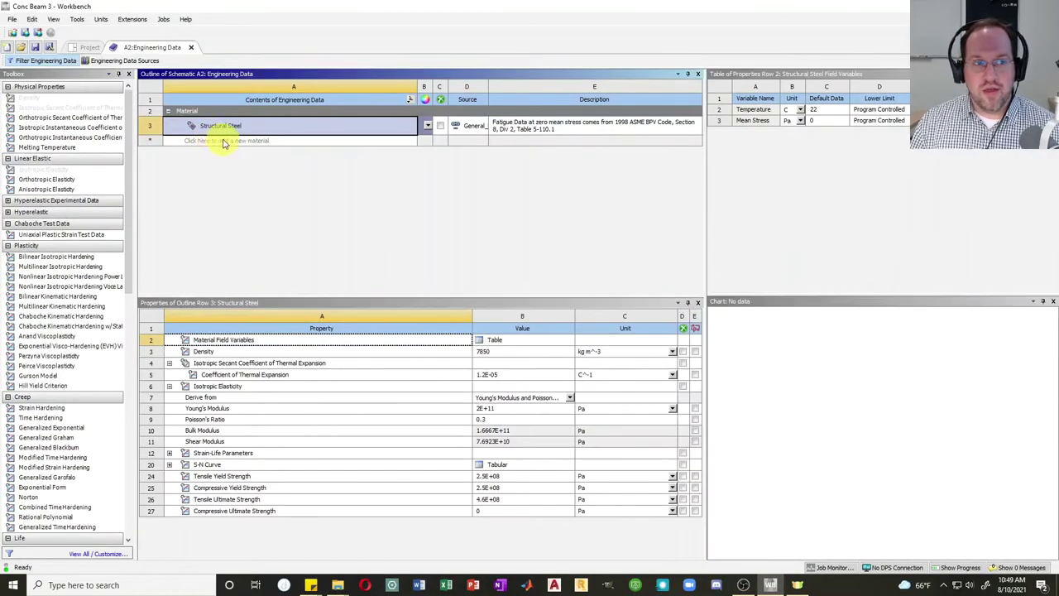
pyautogui.click(245, 142)
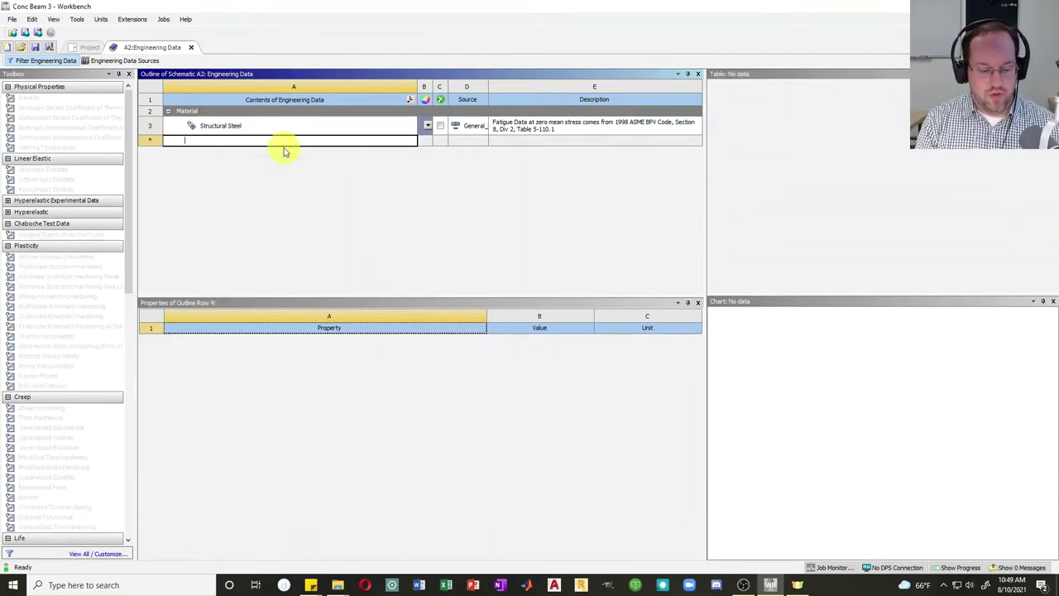
pyautogui.write('Rebar')
pyautogui.press('Return')
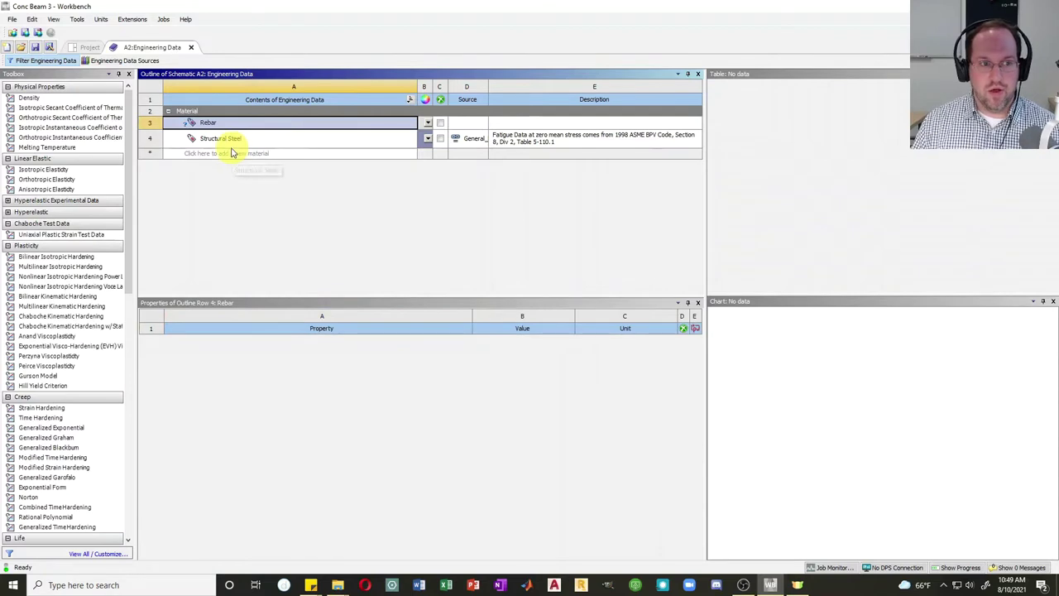
pyautogui.click(232, 153)
pyautogui.write('Bearing')
pyautogui.press('Return')
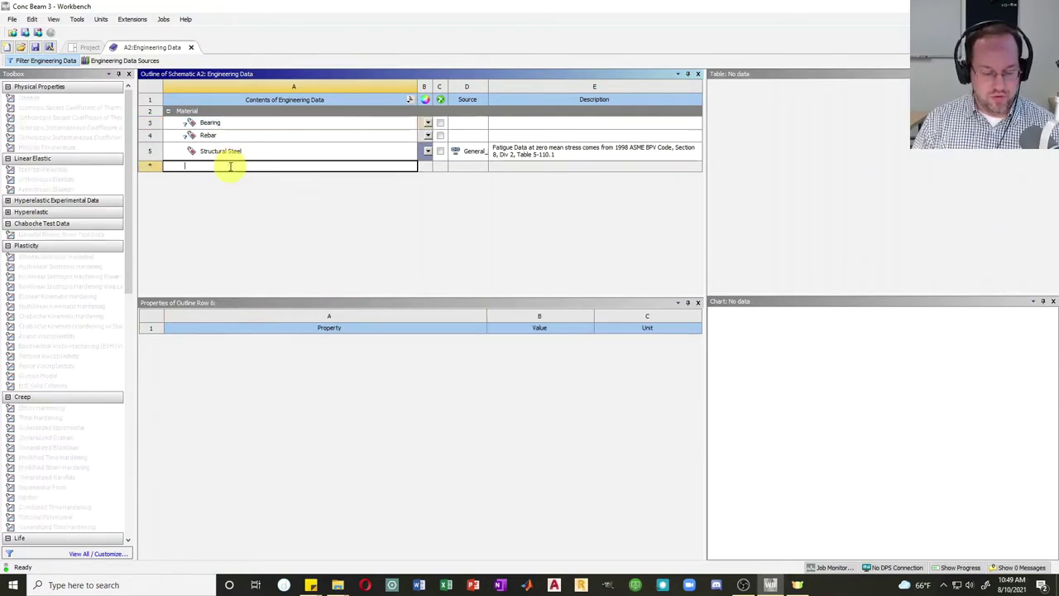
pyautogui.write('Concrete')
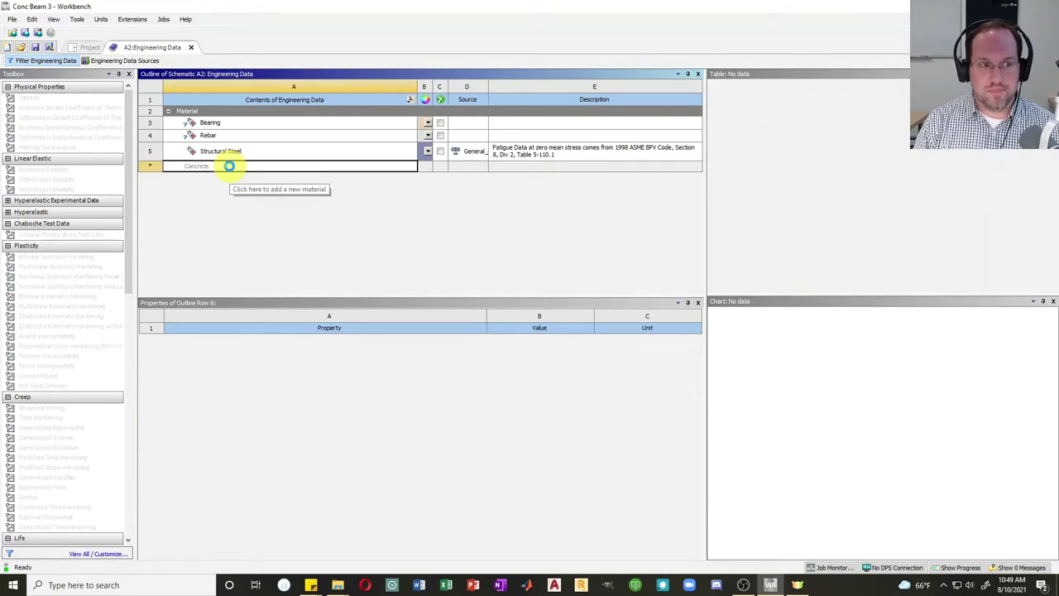
pyautogui.press('Return')
pyautogui.click(230, 125)
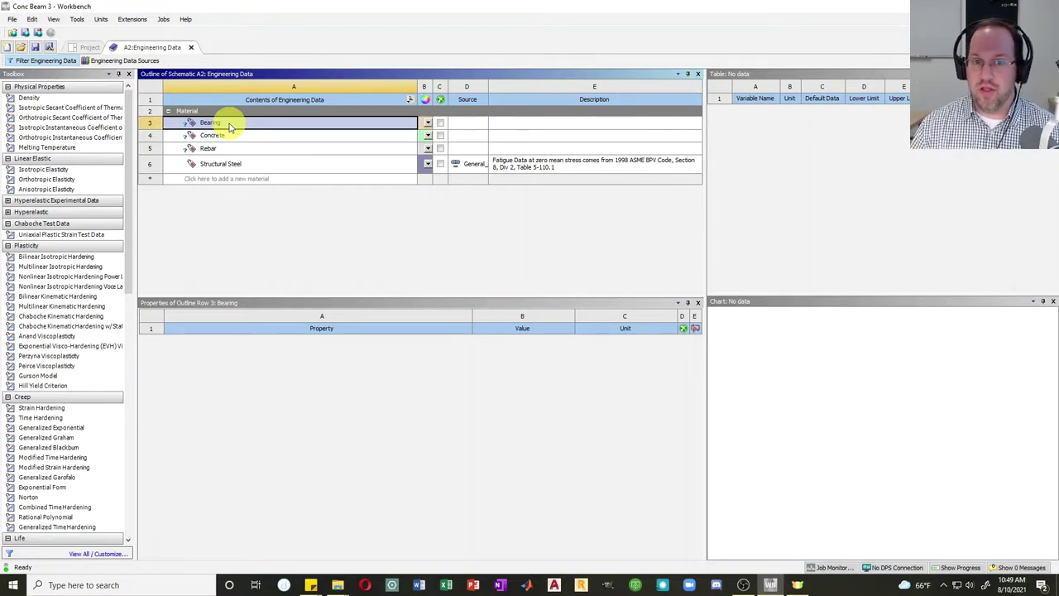
# Add Isotropic Elasticity to the Bearing material's properties.
pyautogui.moveTo(231, 125); pyautogui.dragTo(209, 129)
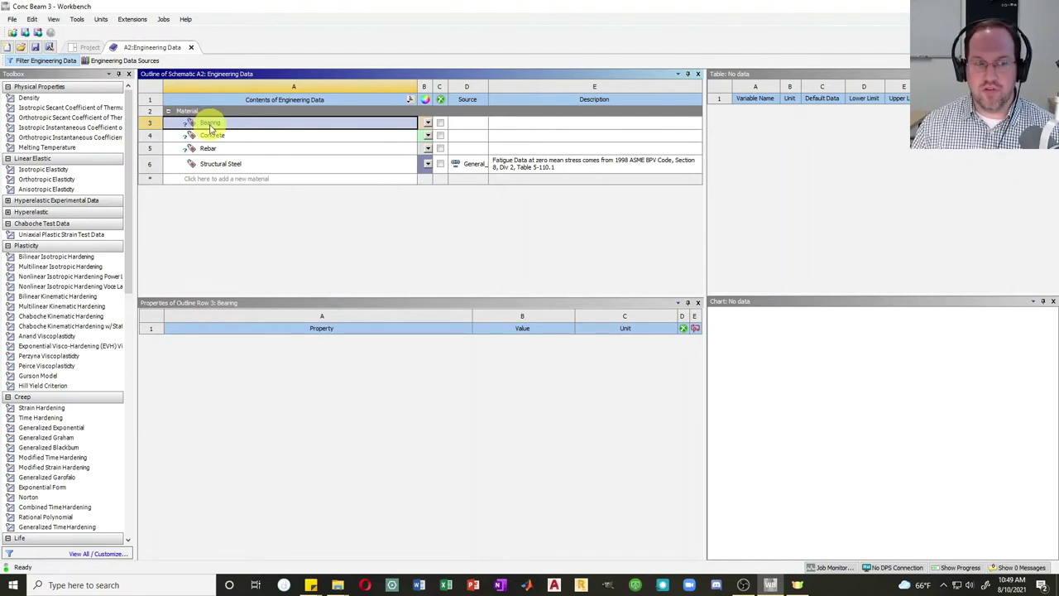
pyautogui.moveTo(210, 127); pyautogui.dragTo(202, 124)
pyautogui.click(53, 169)
pyautogui.moveTo(53, 170); pyautogui.dragTo(302, 329)
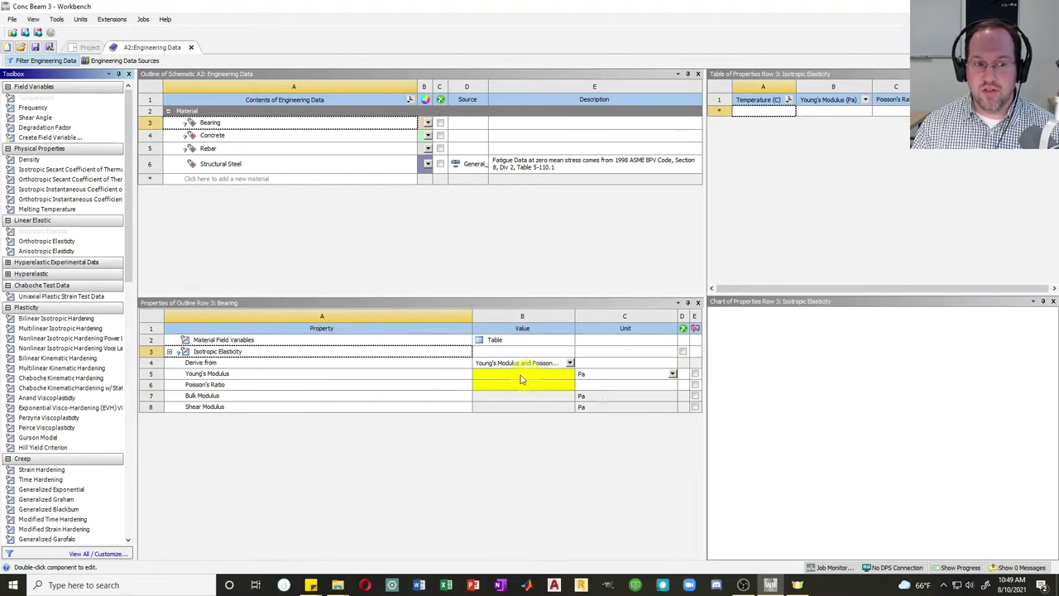
# Set Bearing's Young's Modulus to 10000 psi and Poisson's Ratio to 0.499.
pyautogui.click(672, 374)
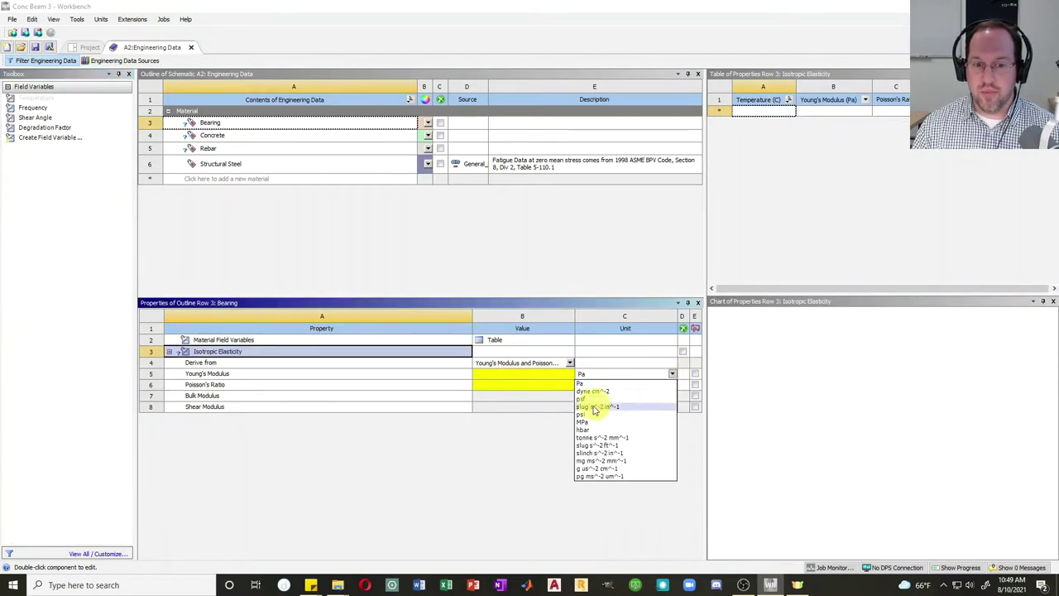
pyautogui.click(582, 414)
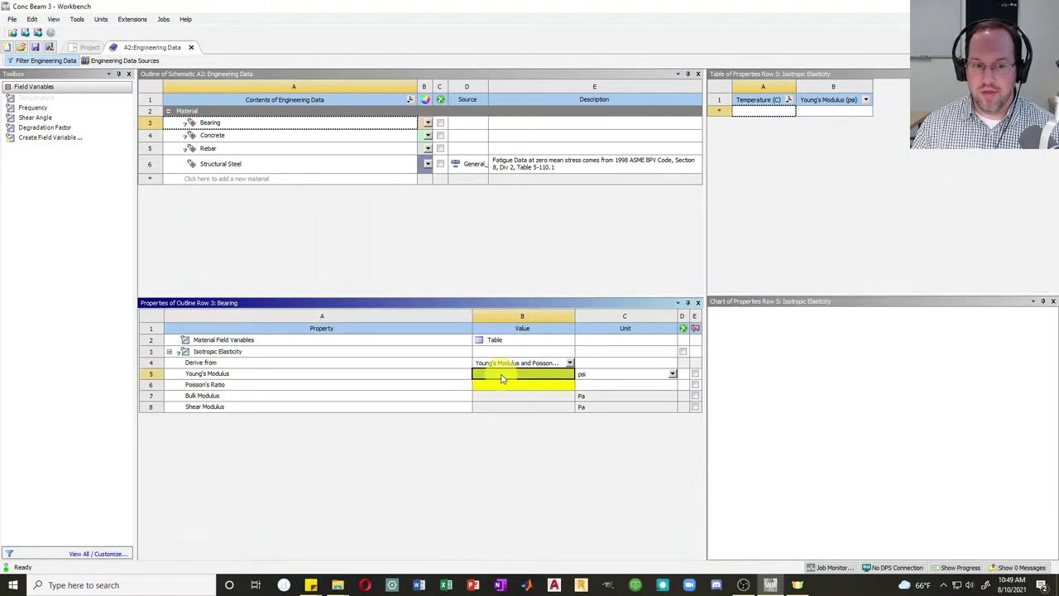
pyautogui.write('3')
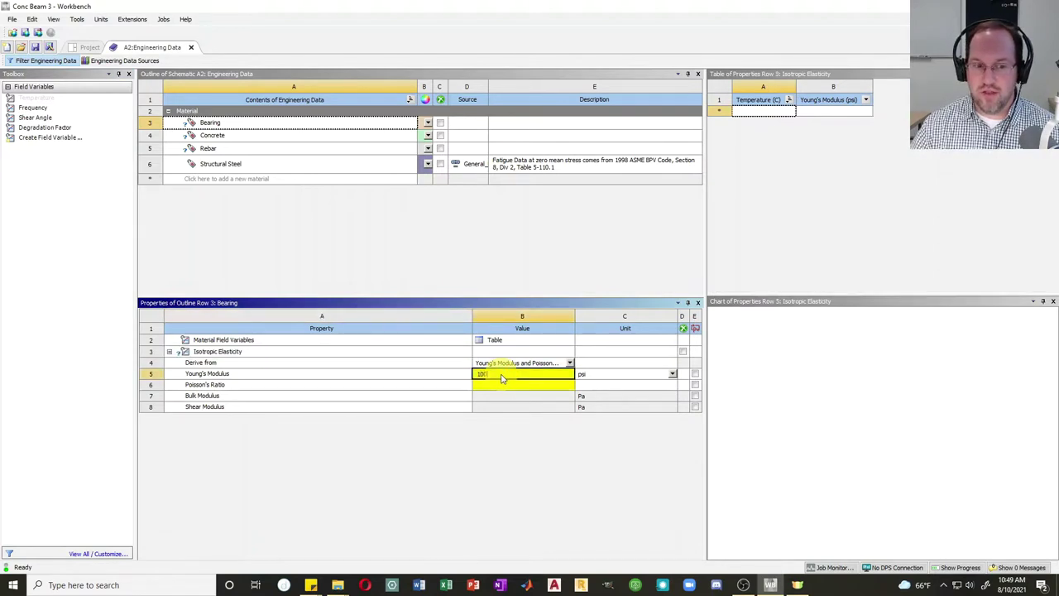
pyautogui.press('Return')
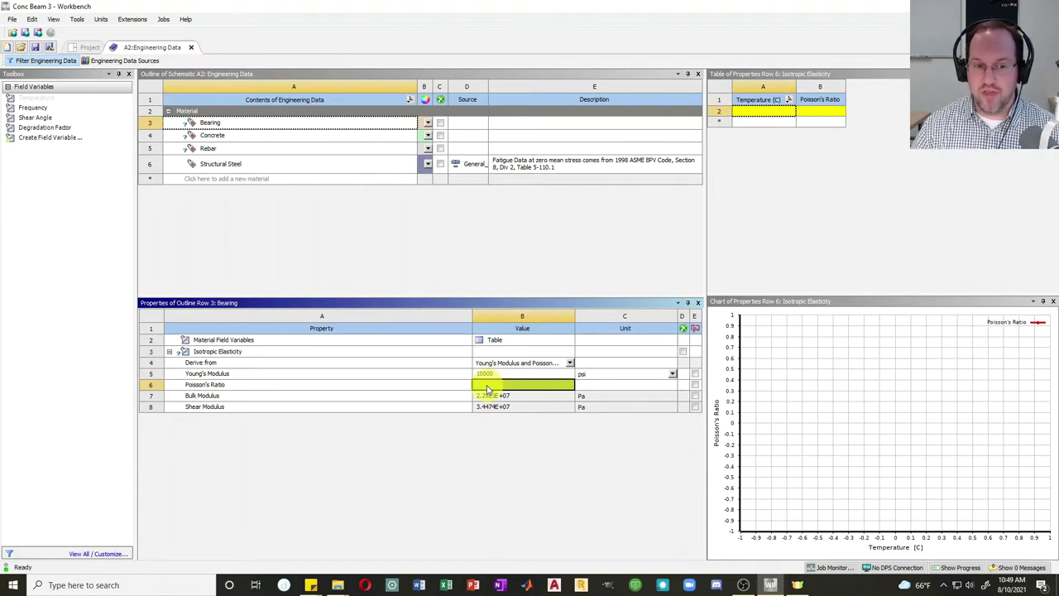
pyautogui.write('0')
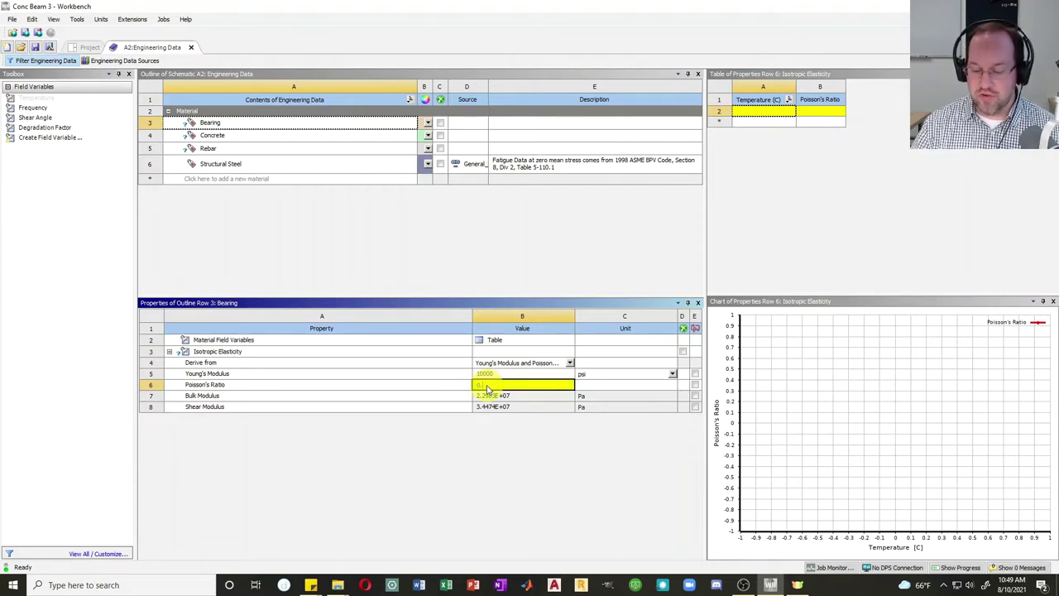
pyautogui.write('.4999')
pyautogui.press('Return')
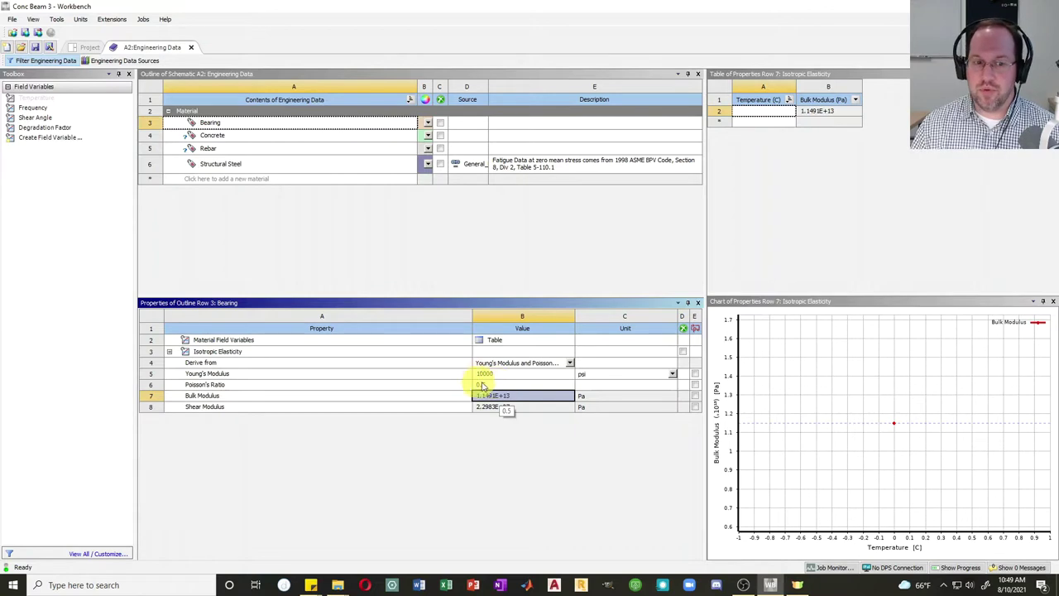
# Add Isotropic Elasticity and Bilinear Isotropic Hardening to the Rebar material.
pyautogui.click(214, 148)
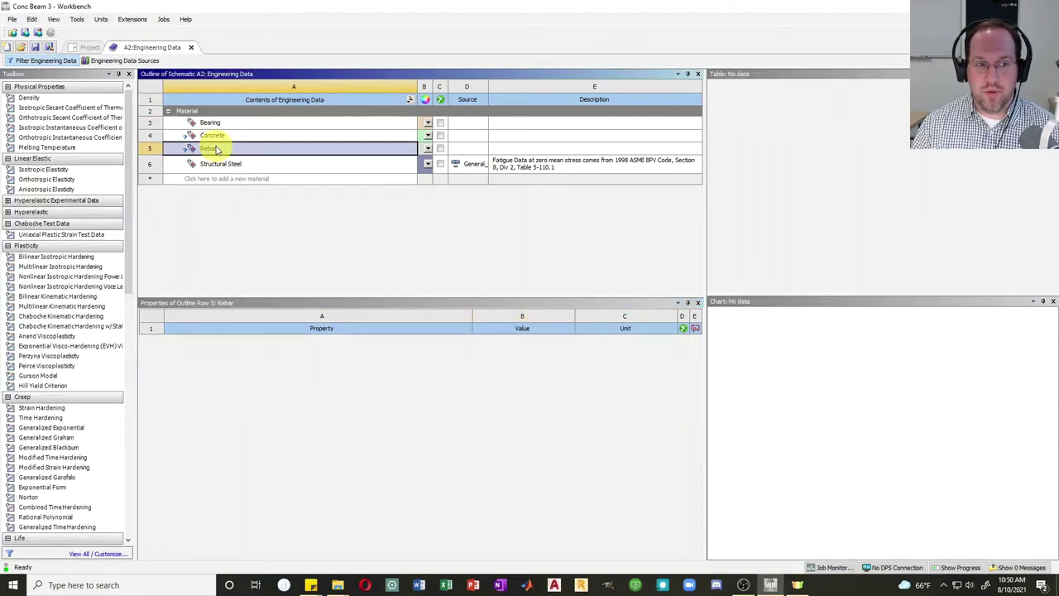
pyautogui.moveTo(48, 170); pyautogui.dragTo(309, 327)
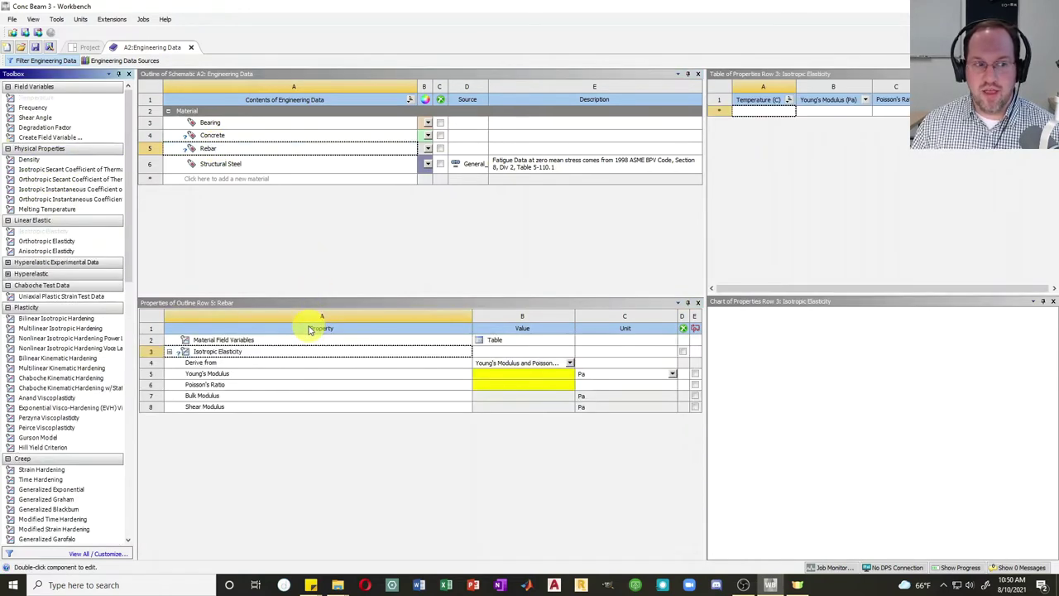
pyautogui.click(55, 319)
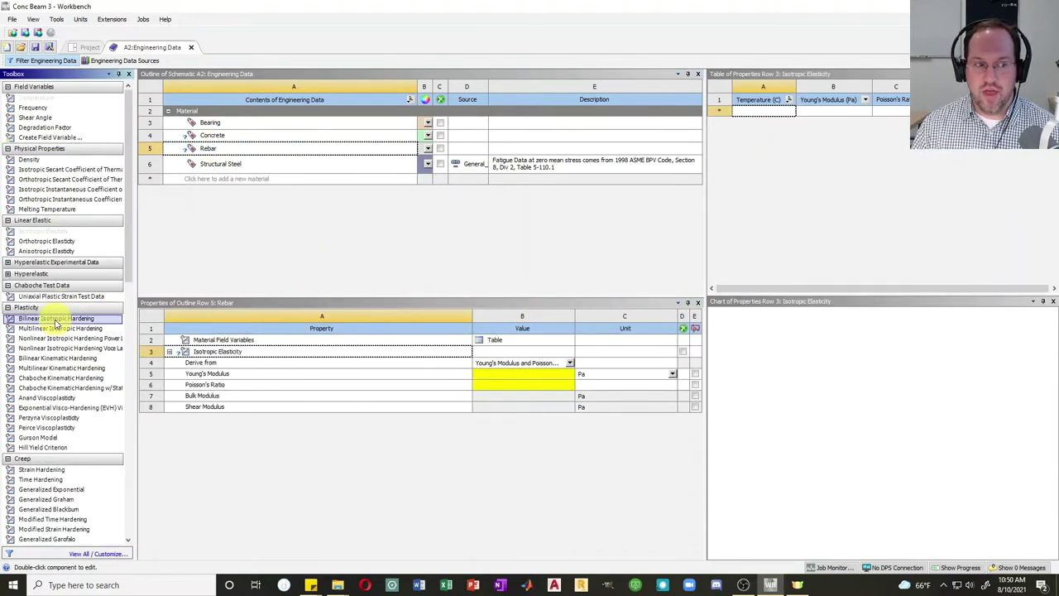
pyautogui.moveTo(55, 321); pyautogui.dragTo(329, 331)
# Set Rebar's Young's Modulus to 29000000 psi and Poisson's Ratio to 0.3.
pyautogui.click(672, 374)
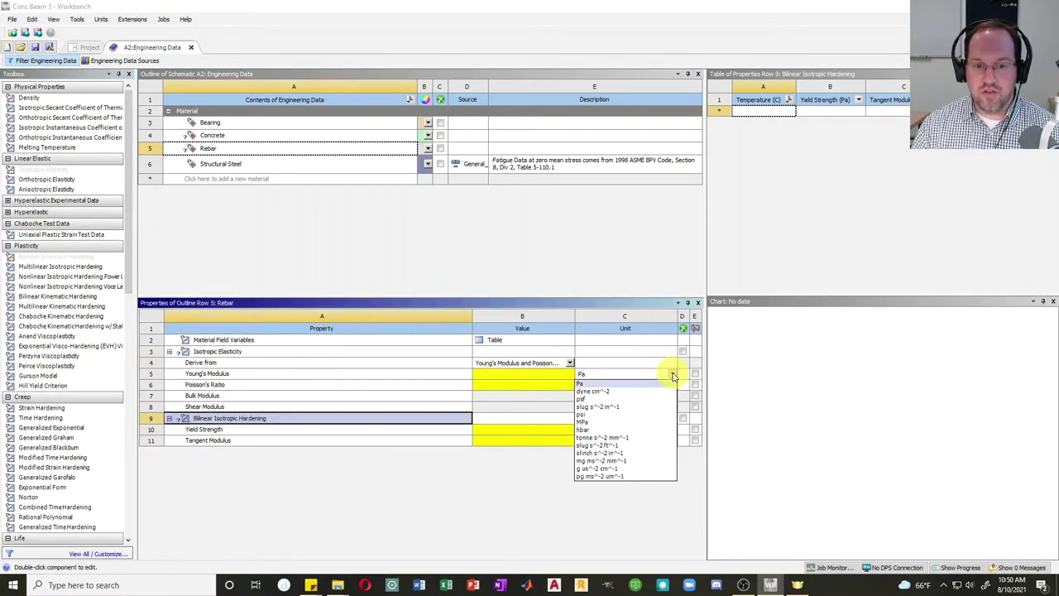
pyautogui.click(586, 413)
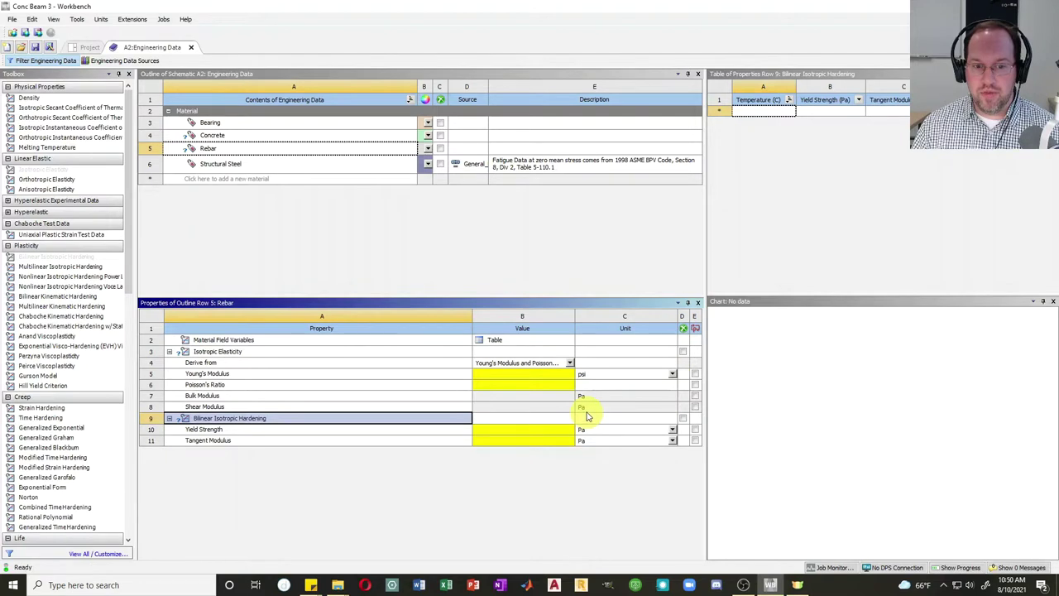
pyautogui.click(519, 378)
pyautogui.write('29000')
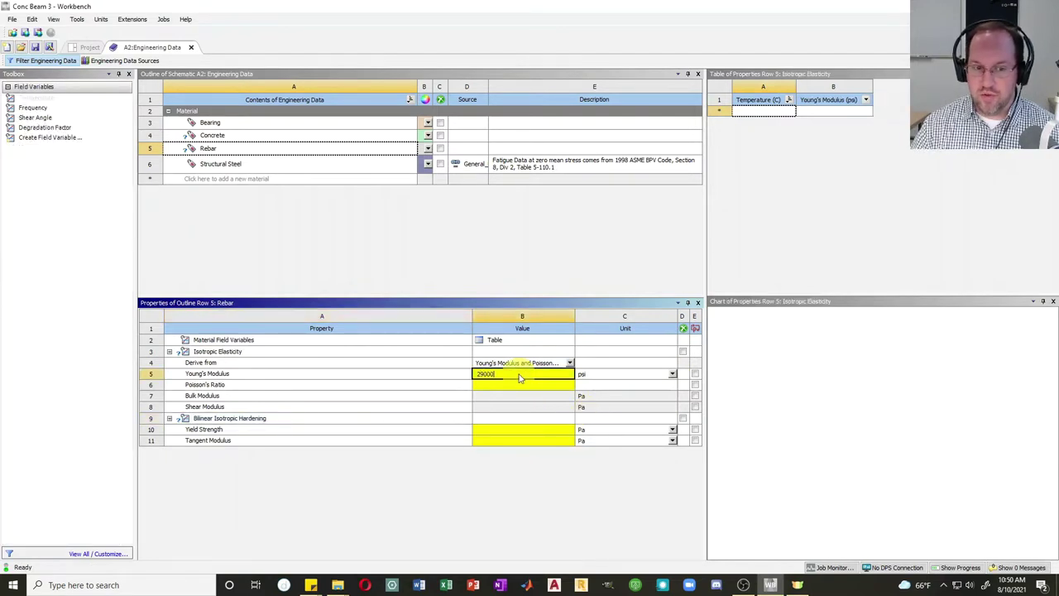
pyautogui.write('000')
pyautogui.press('Return')
pyautogui.write('0.3')
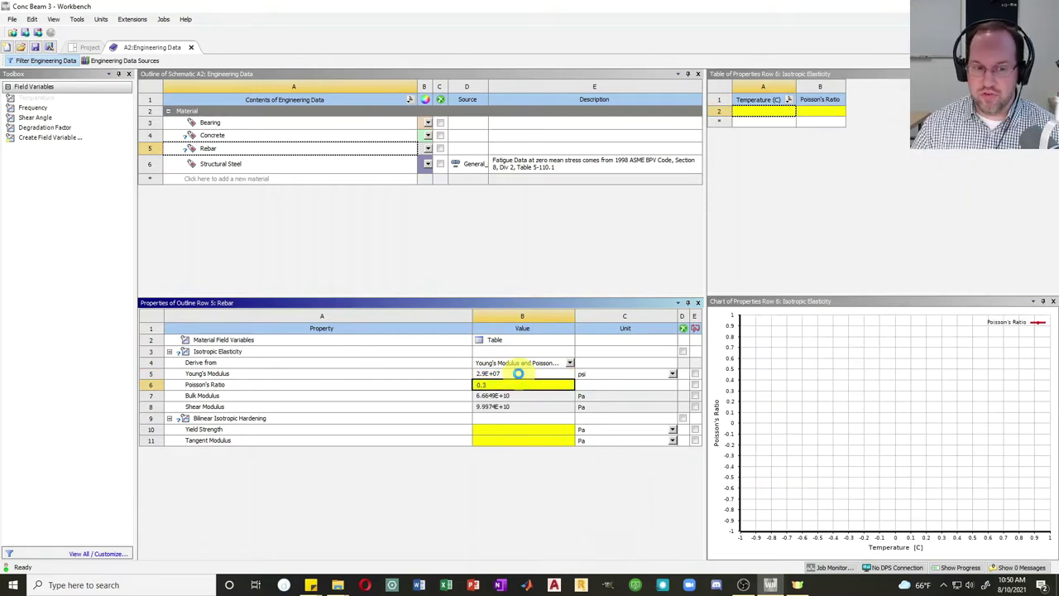
pyautogui.press('Return')
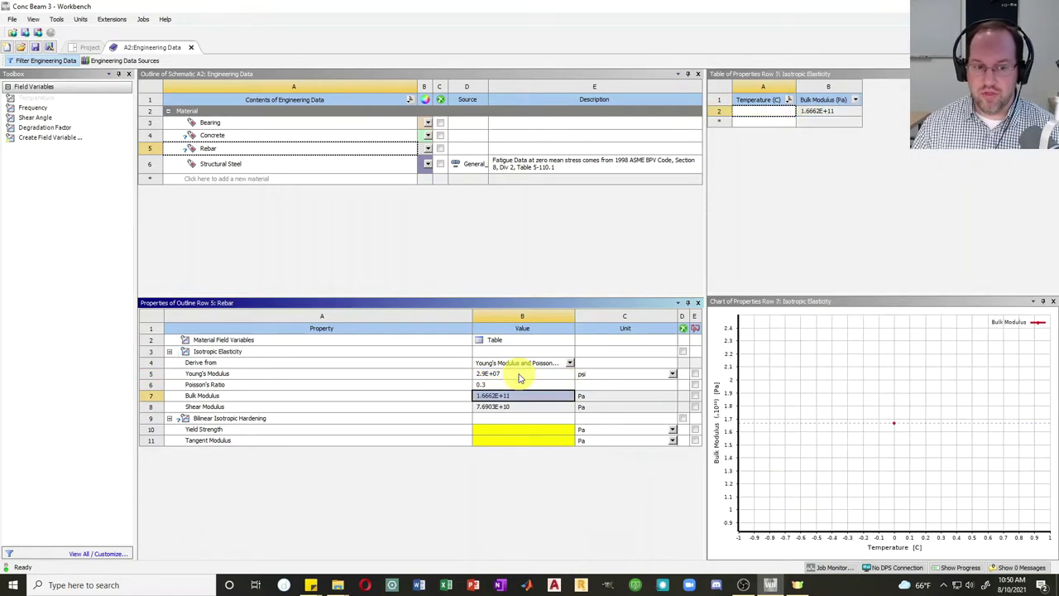
# Set Rebar's Yield Strength to 60000 psi and Tangent Modulus to 1E+06 psi.
pyautogui.click(492, 435)
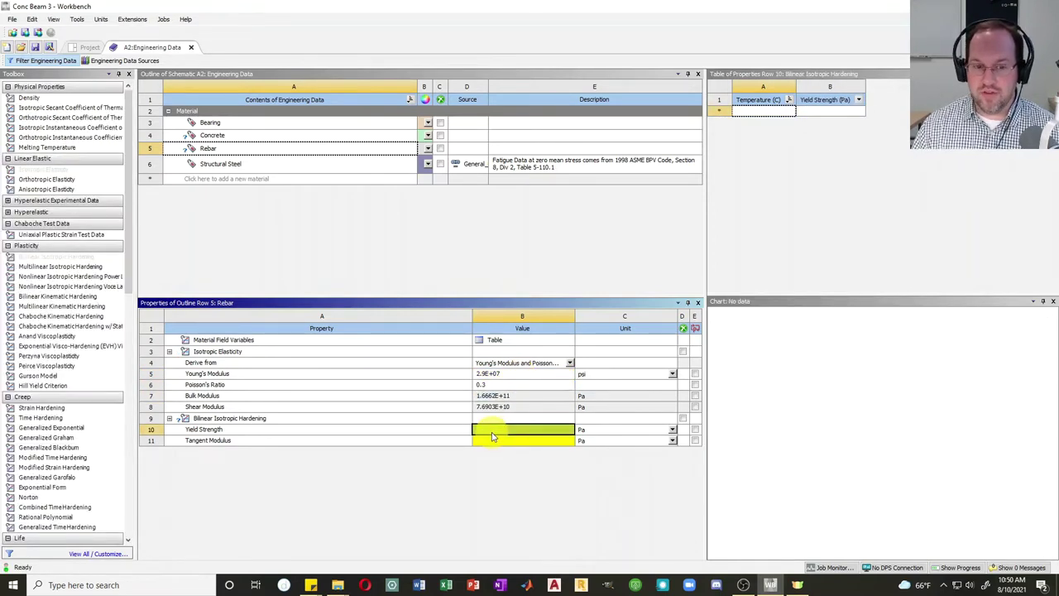
pyautogui.click(672, 430)
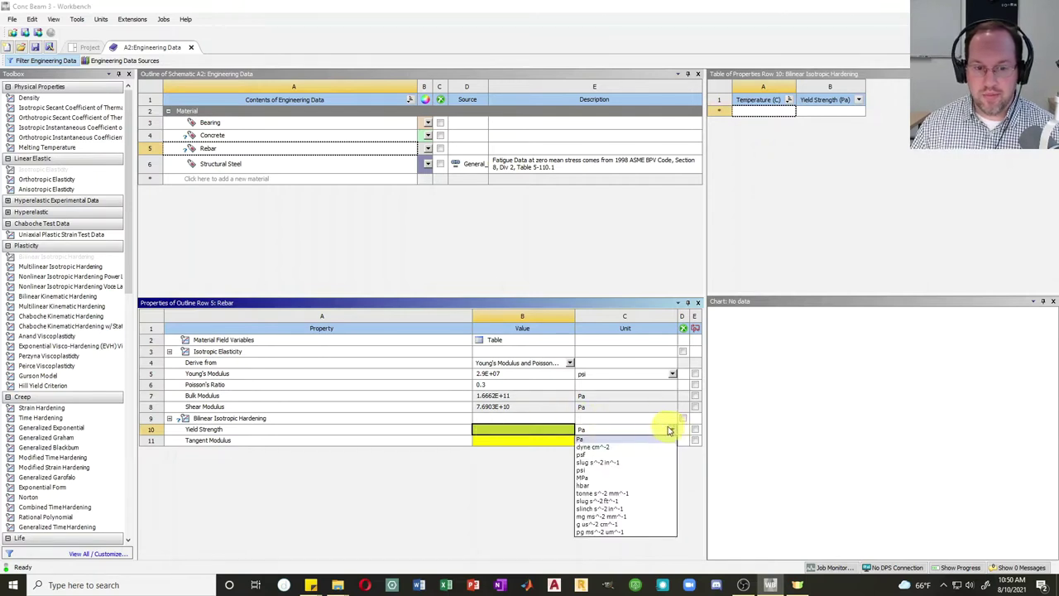
pyautogui.click(595, 469)
pyautogui.write('60000')
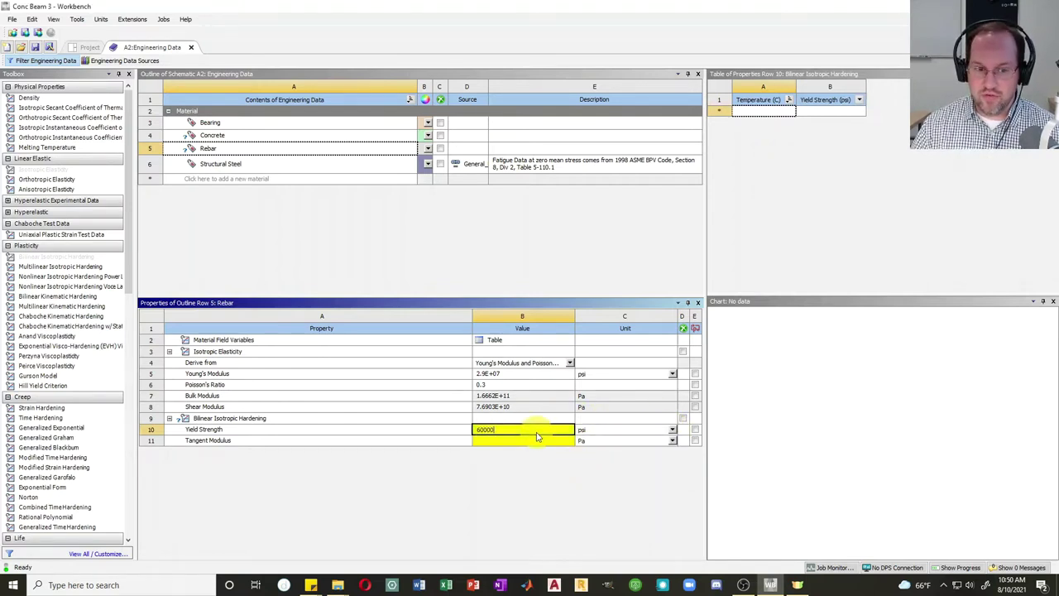
pyautogui.click(536, 439)
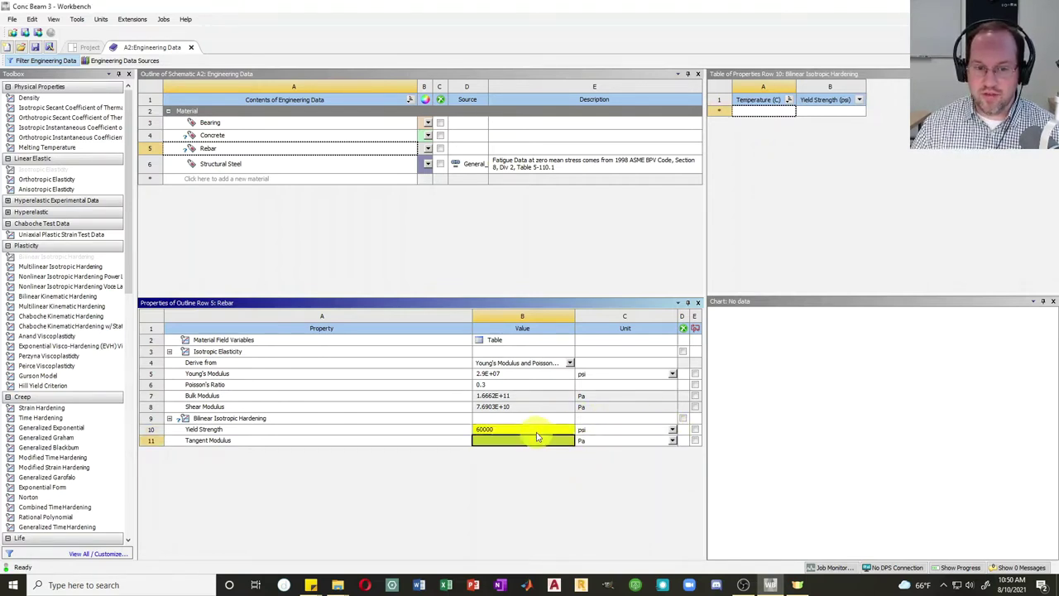
pyautogui.click(672, 441)
pyautogui.click(584, 482)
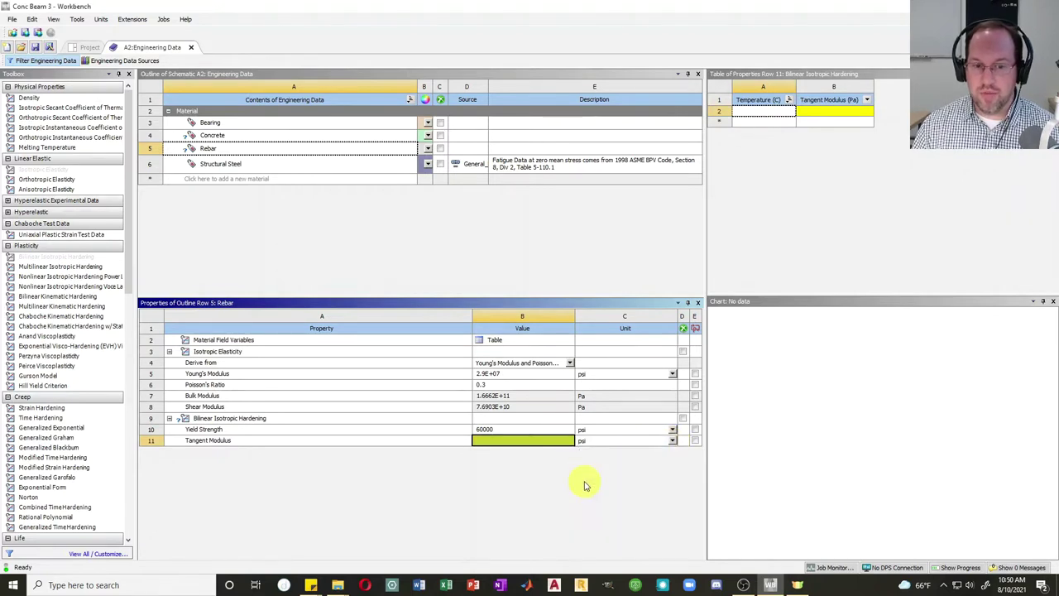
pyautogui.click(498, 443)
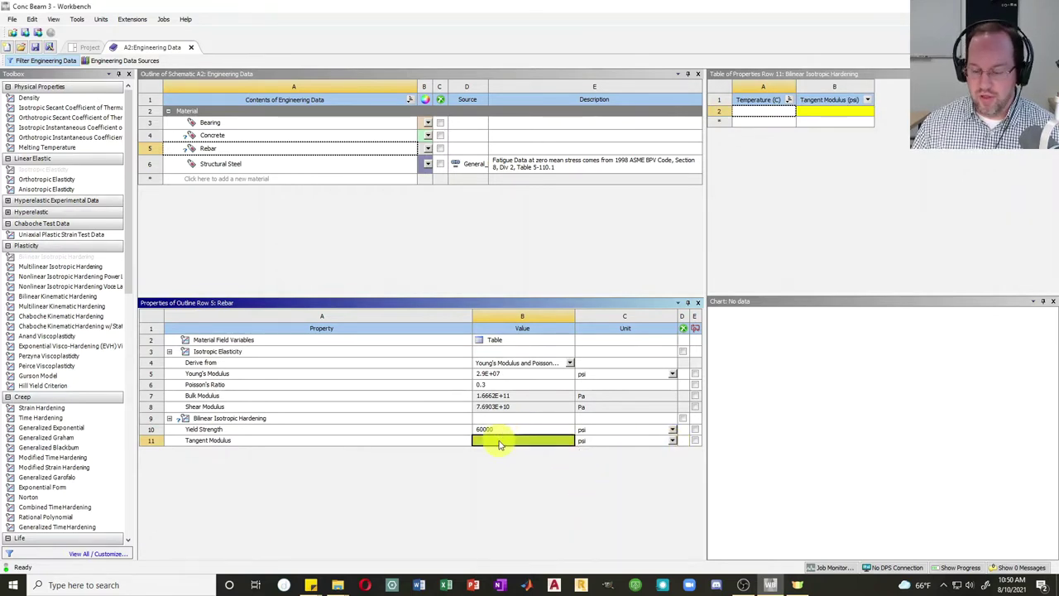
pyautogui.write('100000')
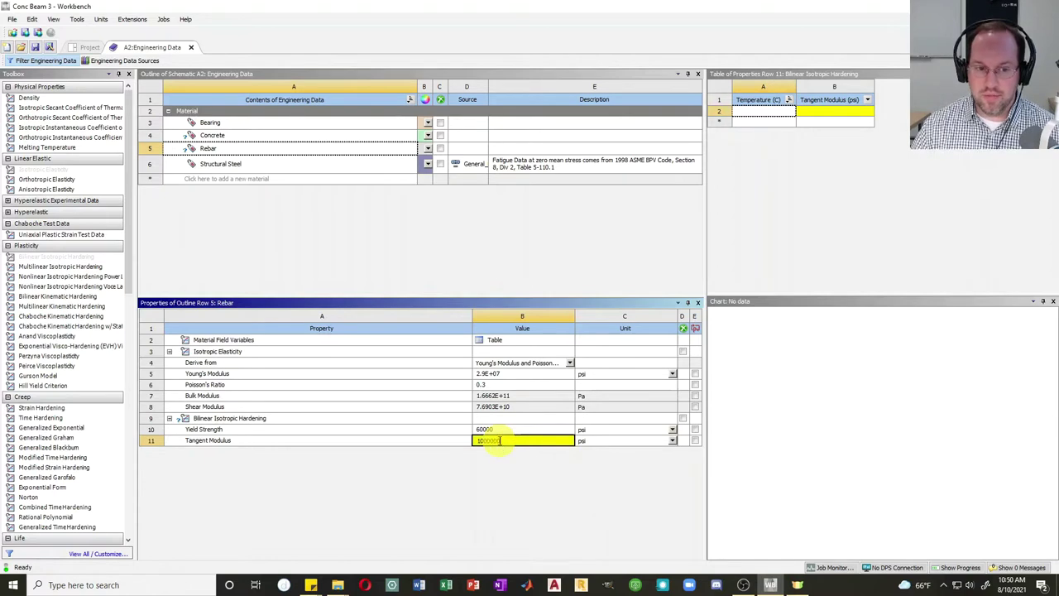
pyautogui.press('Return')
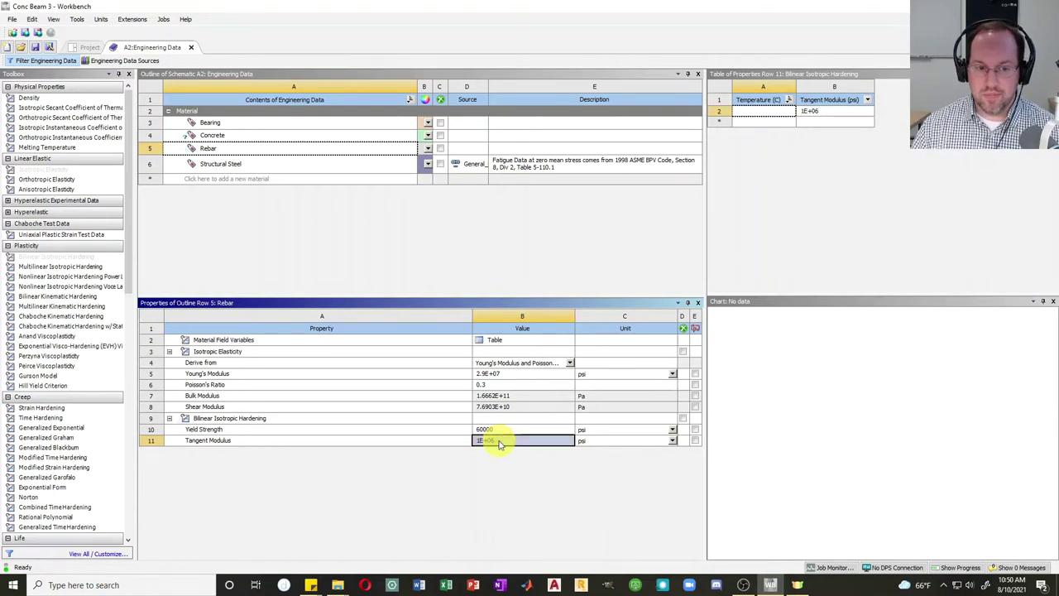
pyautogui.click(244, 419)
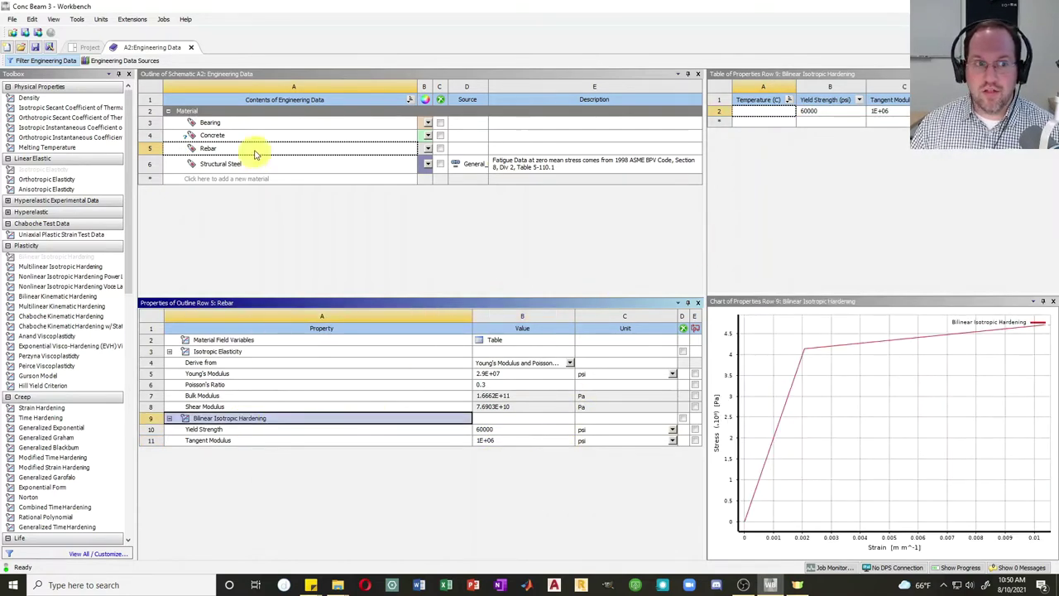
# Add Isotropic Elasticity from Linear Elastic to the Concrete material's properties.
pyautogui.click(229, 138)
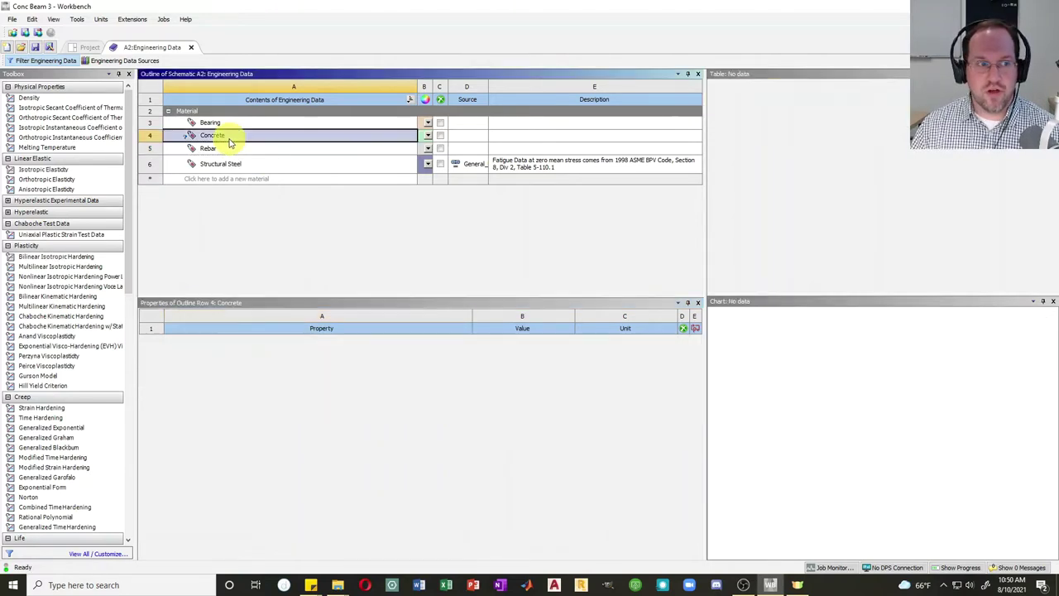
pyautogui.moveTo(45, 169); pyautogui.dragTo(350, 338)
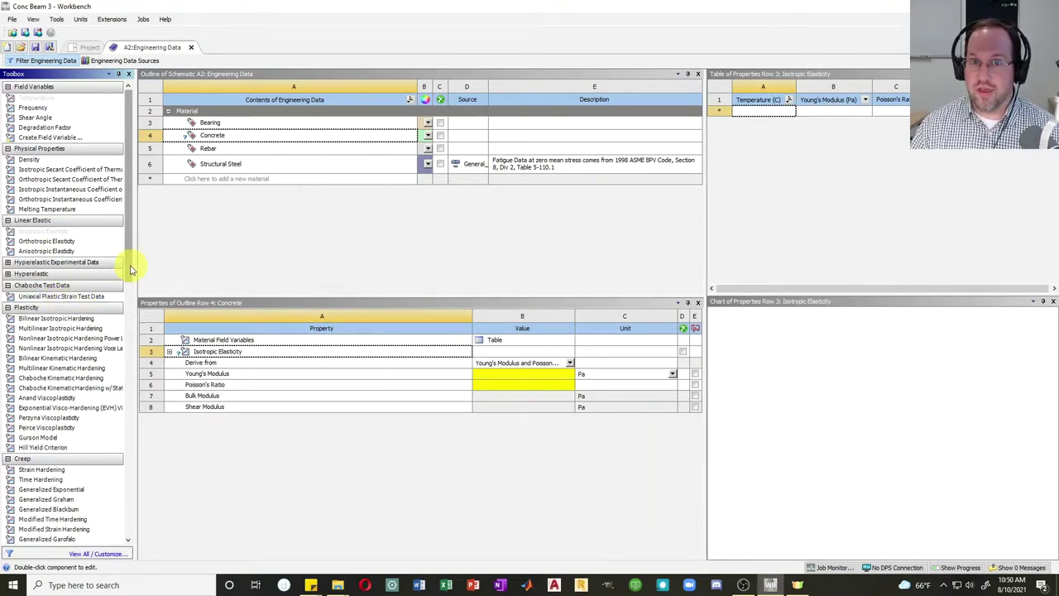
pyautogui.moveTo(129, 269); pyautogui.dragTo(130, 540)
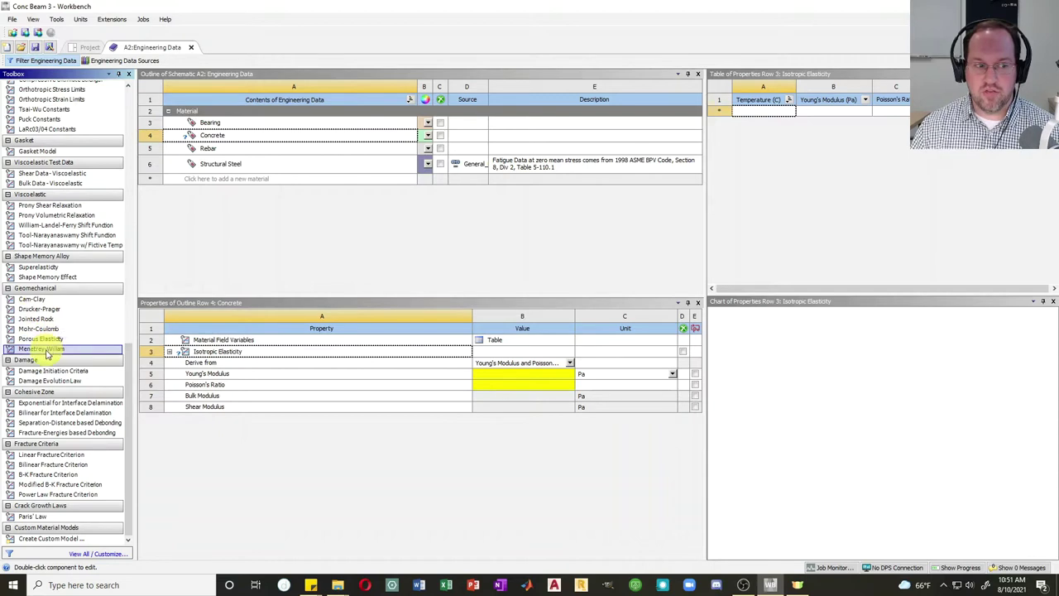
# Add the Menetrey-Willam model and Linear Softening data to Concrete.
pyautogui.moveTo(47, 351); pyautogui.dragTo(318, 333)
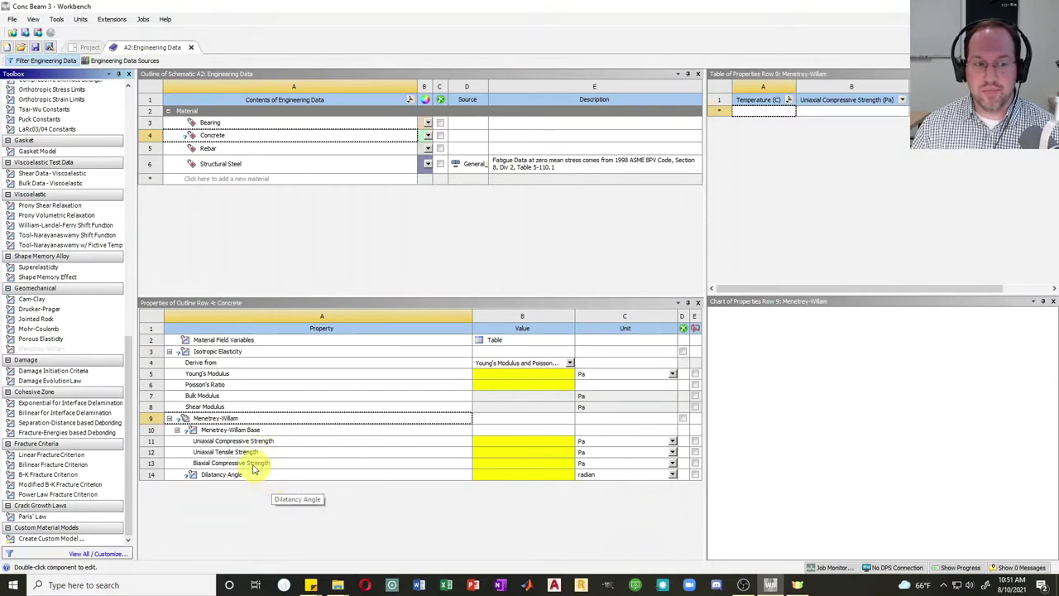
pyautogui.click(228, 430)
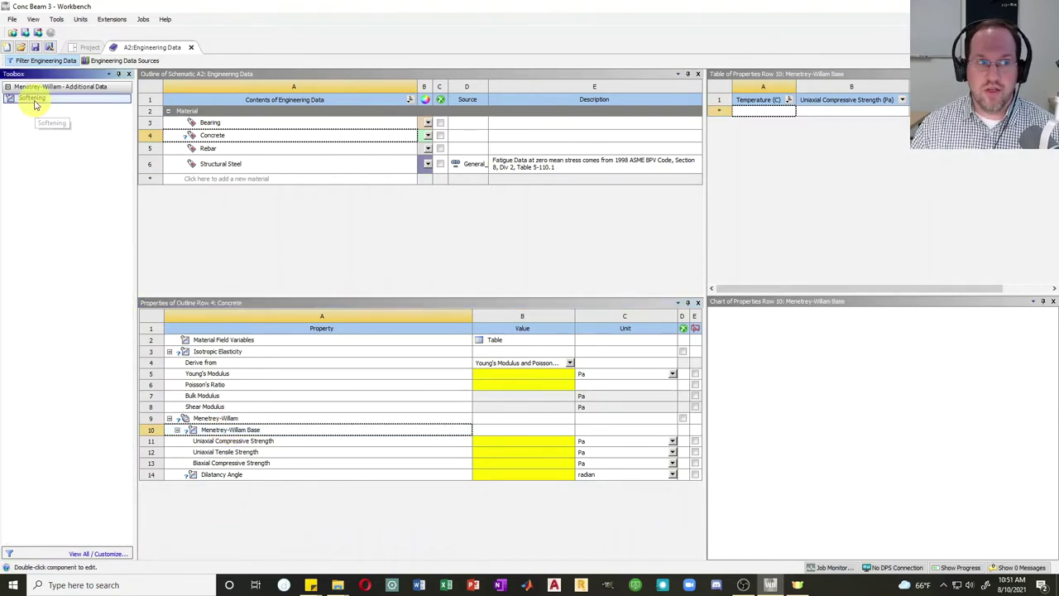
pyautogui.doubleClick(34, 101)
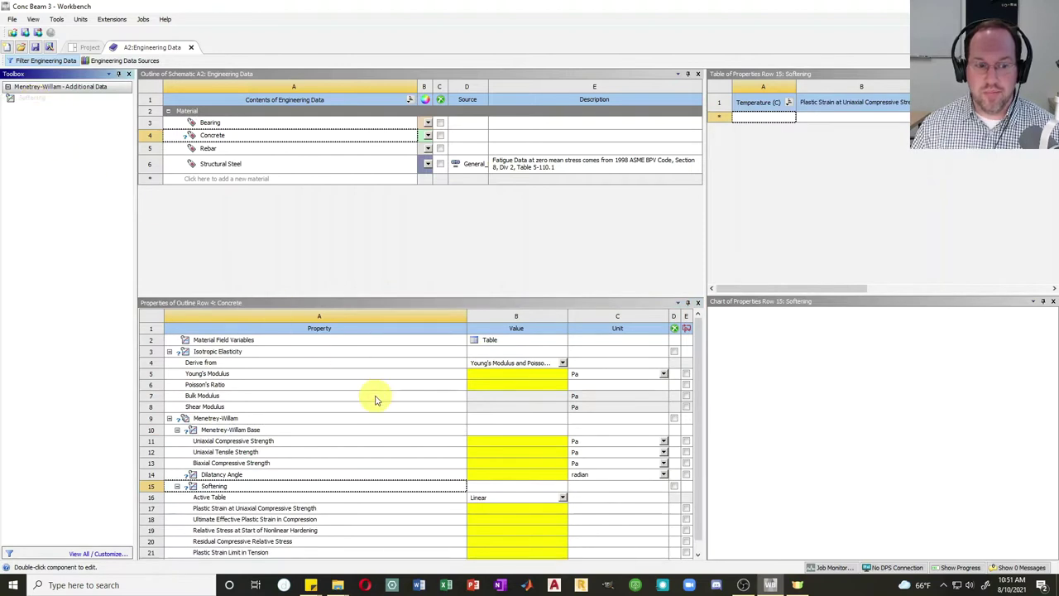
pyautogui.scroll(-1, 376, 414)
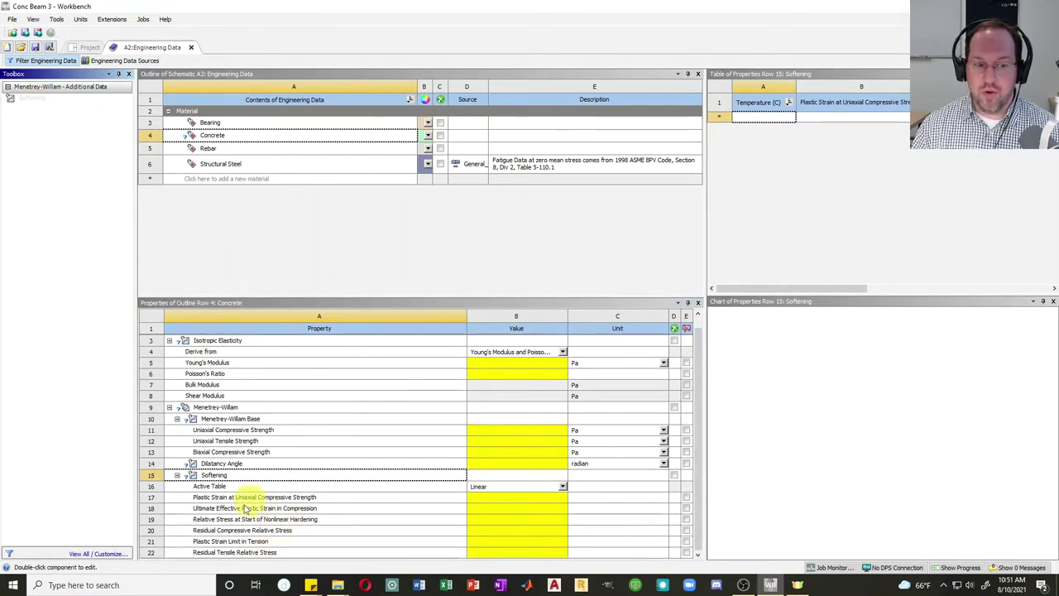
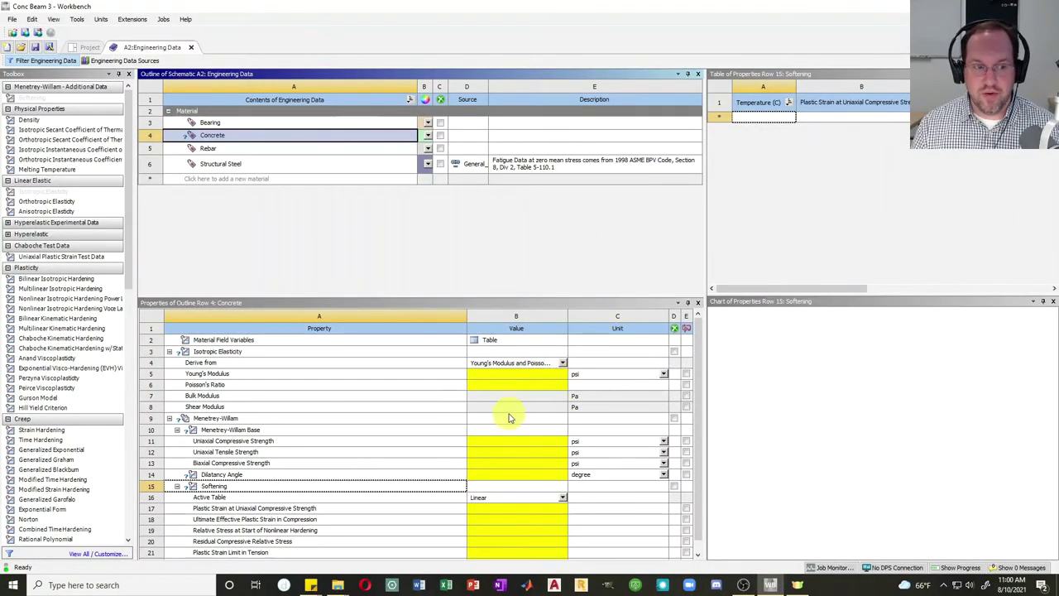
# Enter the concrete's Young's Modulus and a Poisson's Ratio of 0.2.
pyautogui.click(487, 377)
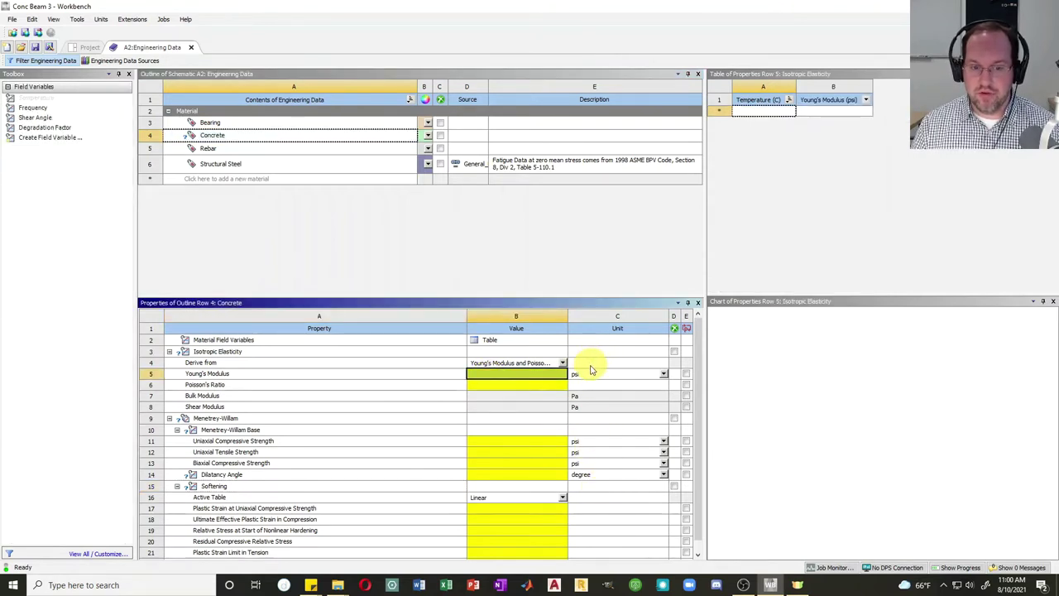
pyautogui.write('44')
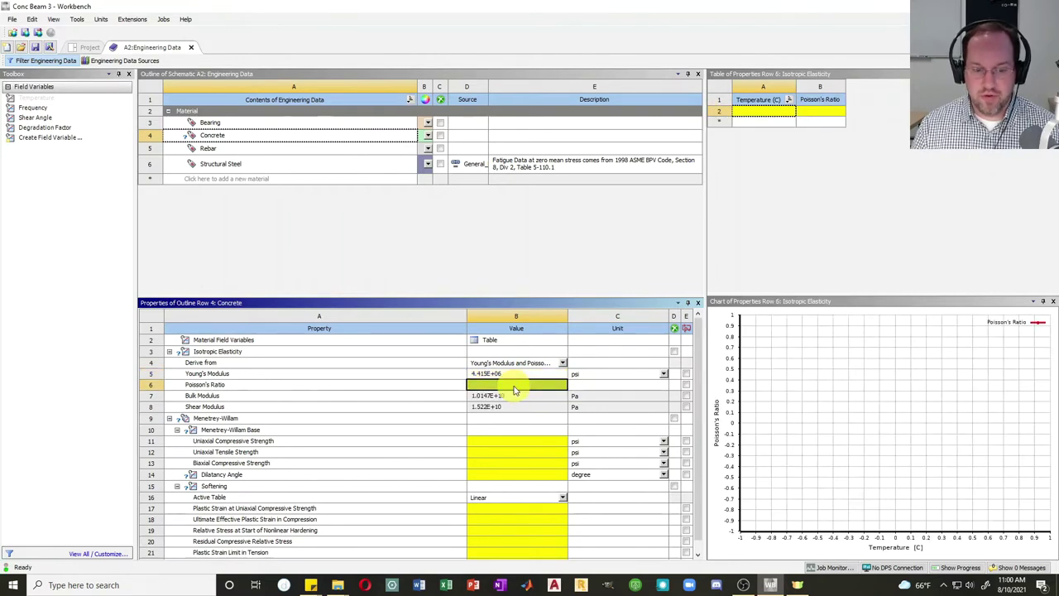
pyautogui.write('0.2')
pyautogui.press('Return')
# Set the Menetrey-Willam strengths to 6000, 580 and 6950 psi with a 30° dilatancy angle.
pyautogui.click(499, 446)
pyautogui.write('6000')
pyautogui.click(488, 456)
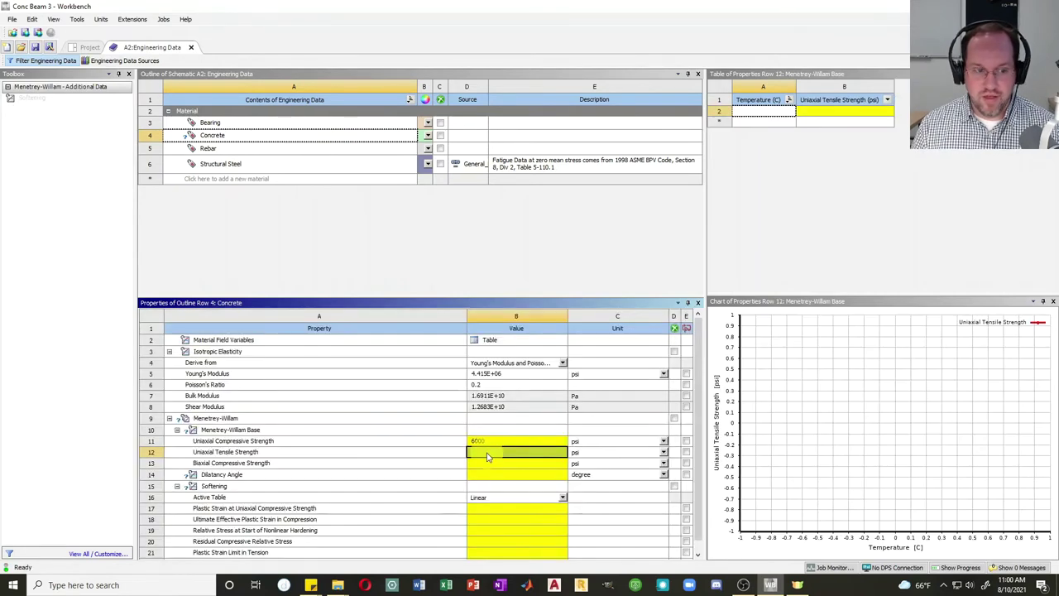
pyautogui.write('580')
pyautogui.click(485, 463)
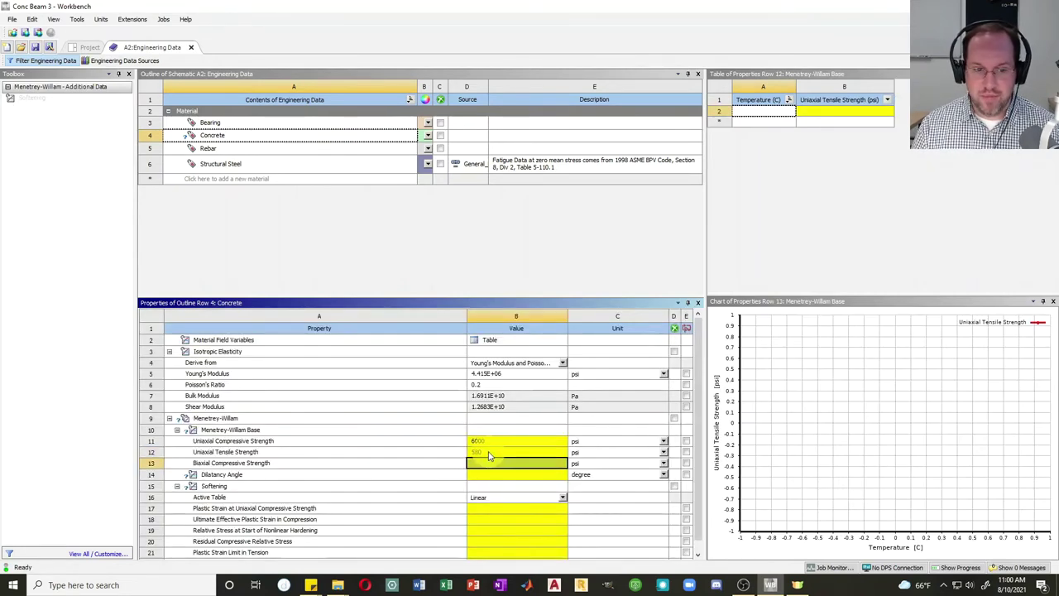
pyautogui.write('69')
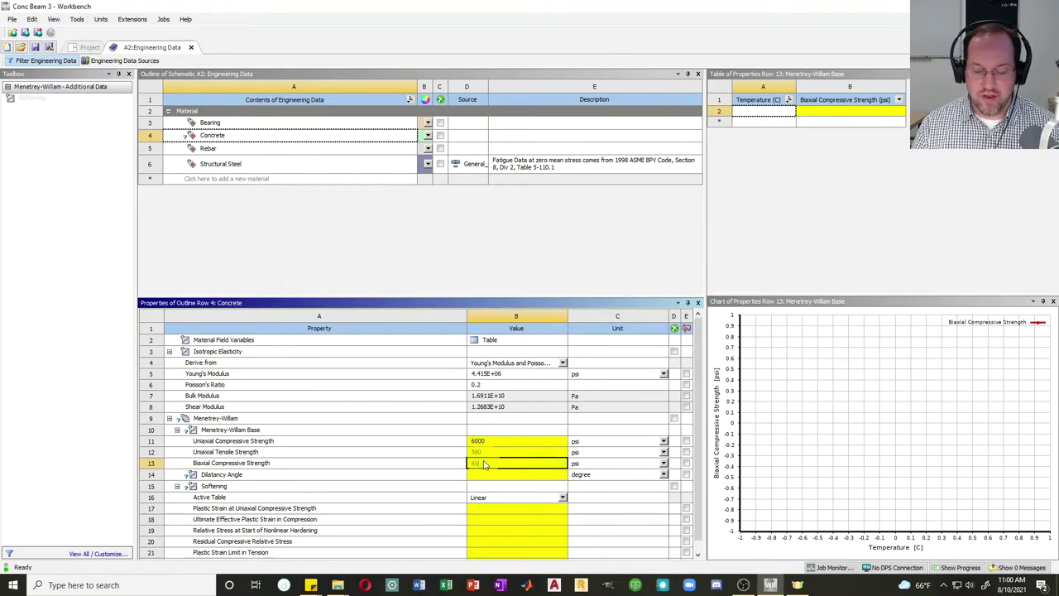
pyautogui.write('50')
pyautogui.press('Return')
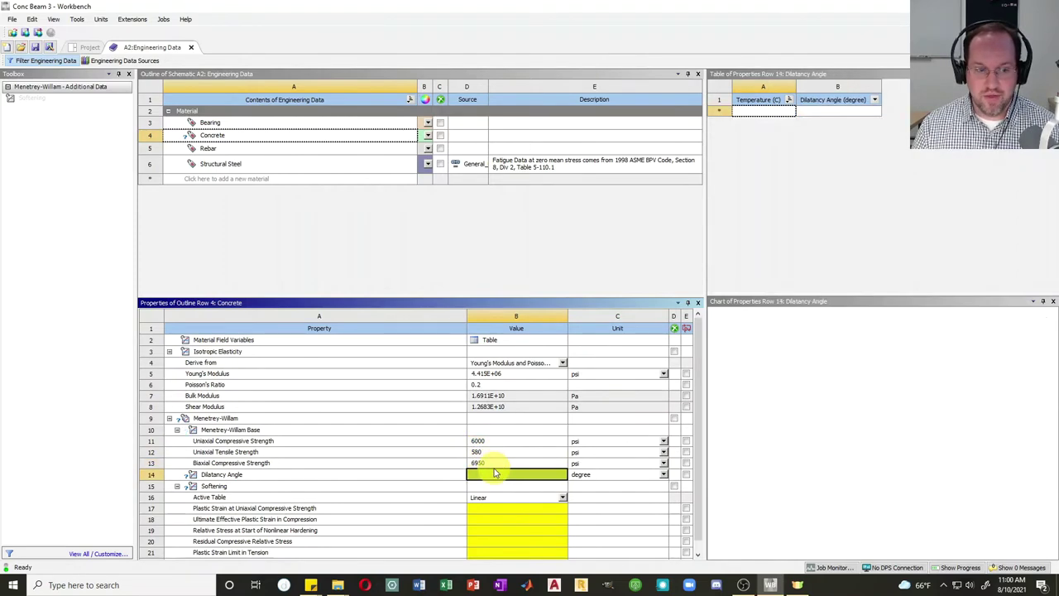
pyautogui.write('30')
pyautogui.press('Return')
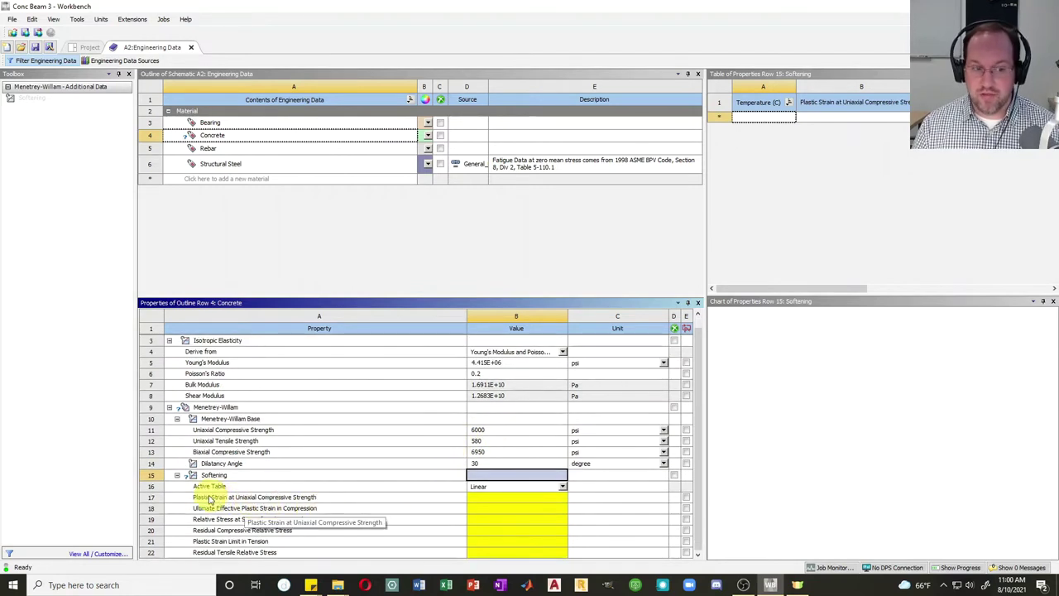
# Enter the compression softening values 0.001, 0.01, 0.4 and 0.2.
pyautogui.click(513, 501)
pyautogui.write('0.00')
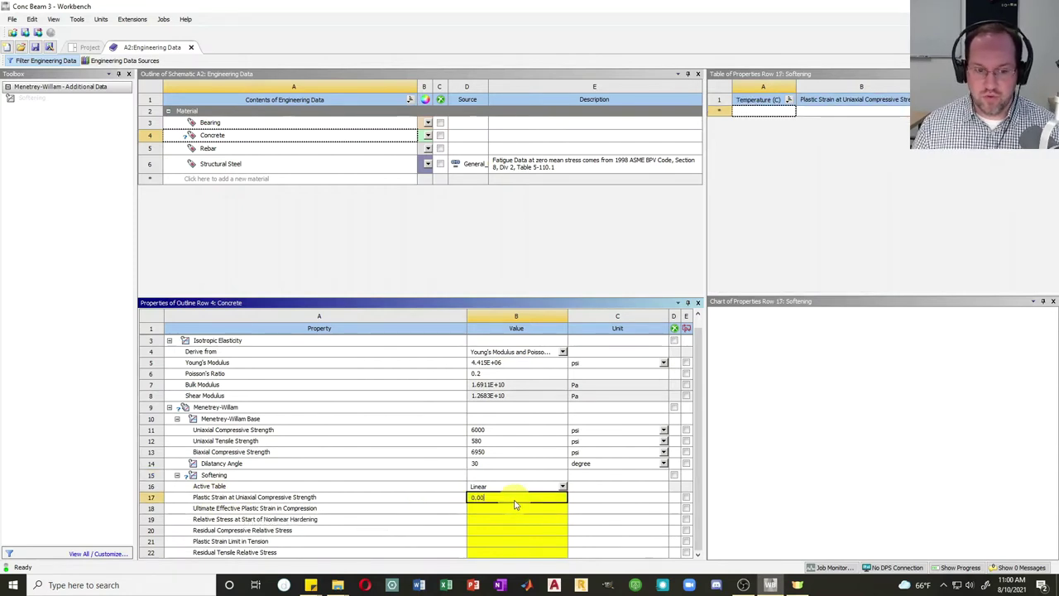
pyautogui.write('1')
pyautogui.press('Return')
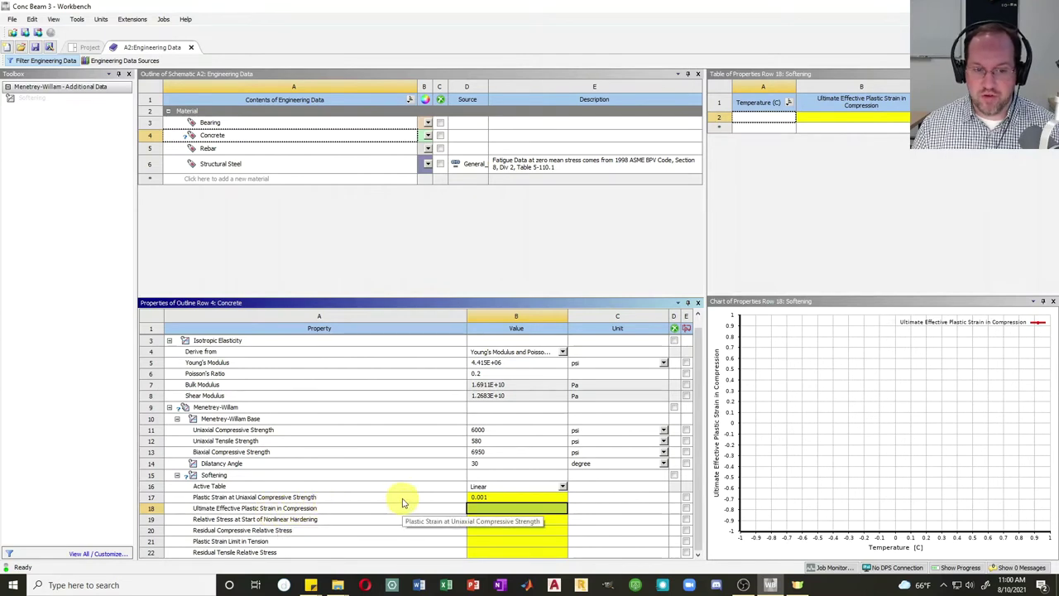
pyautogui.write('0.01')
pyautogui.press('Return')
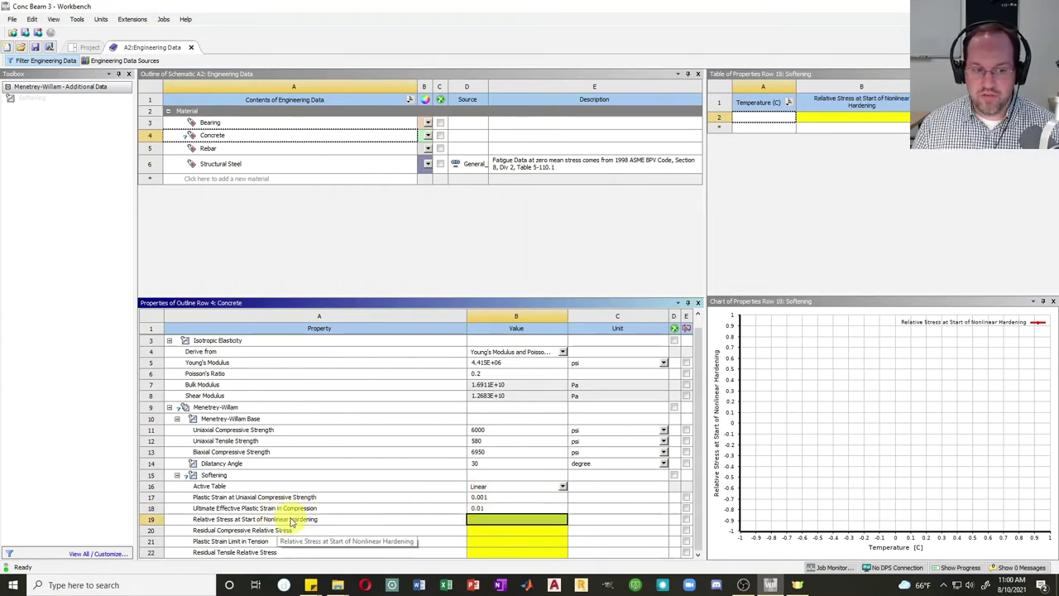
pyautogui.write('0.4')
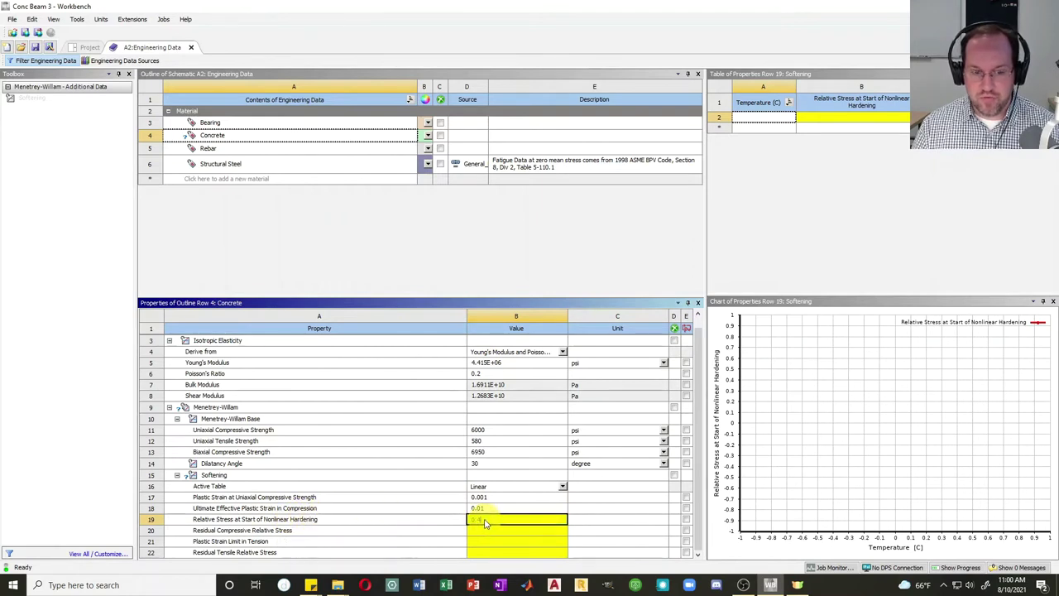
pyautogui.press('Return')
pyautogui.write('0.')
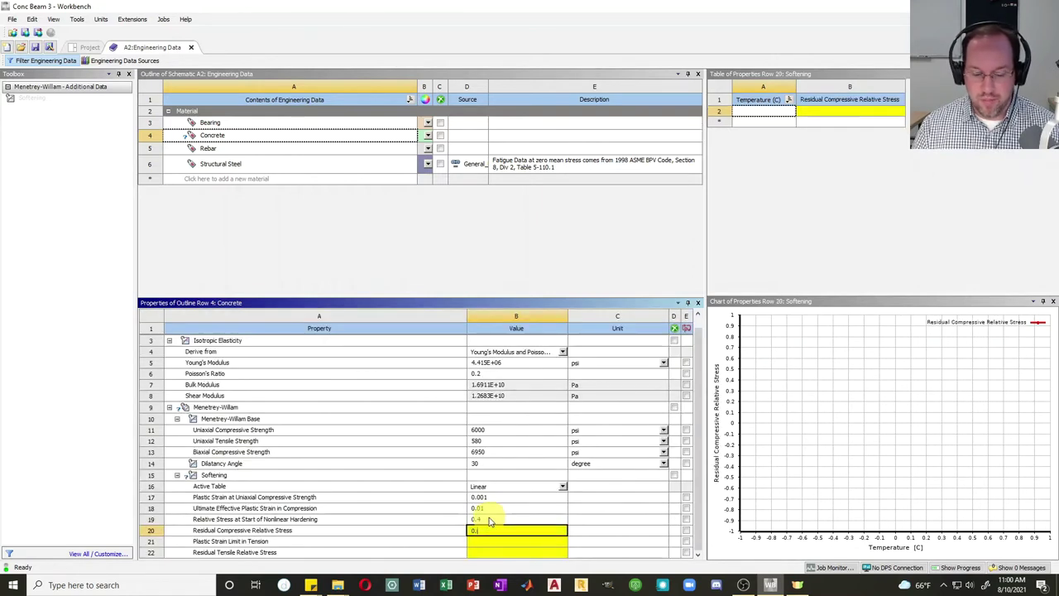
pyautogui.write('2')
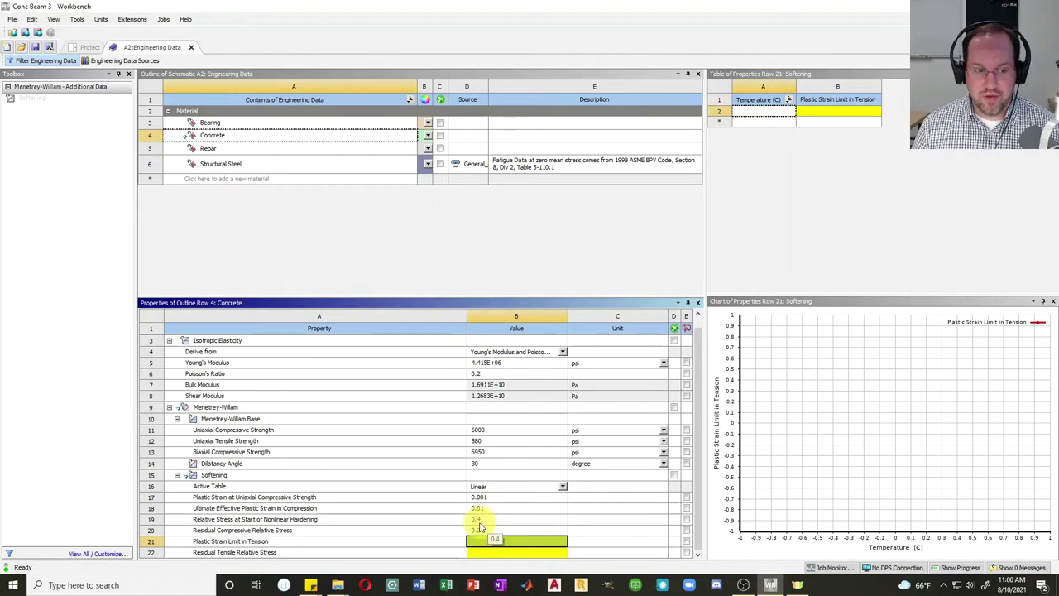
pyautogui.press('Return')
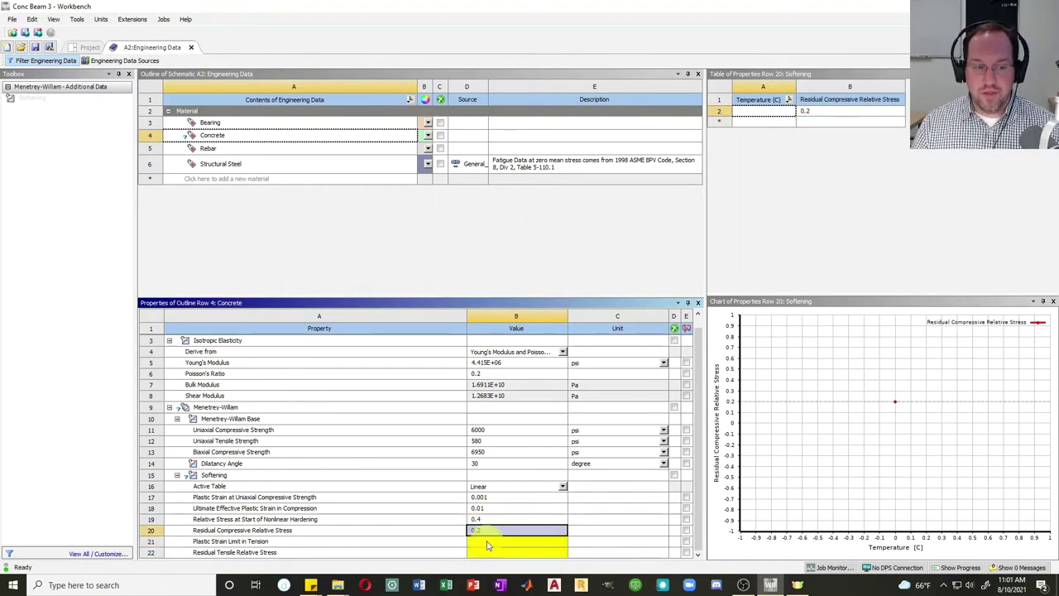
# Enter the tension softening values: plastic strain limit 0.01 and residual relative stress 0.2.
pyautogui.click(488, 542)
pyautogui.write('0.001')
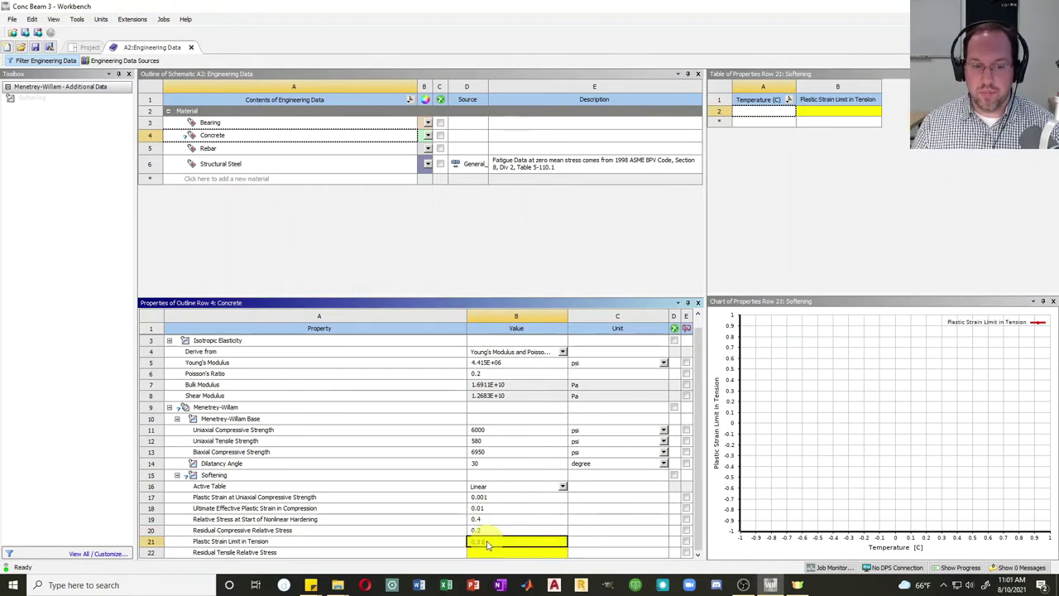
pyautogui.write('.01')
pyautogui.press('Return')
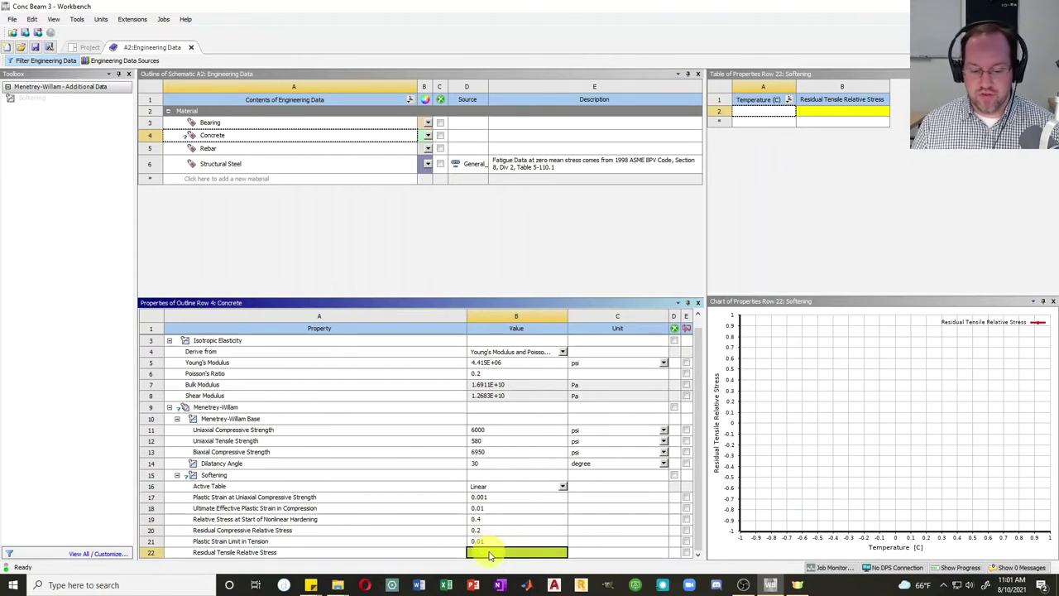
pyautogui.write('0.2')
pyautogui.press('Return')
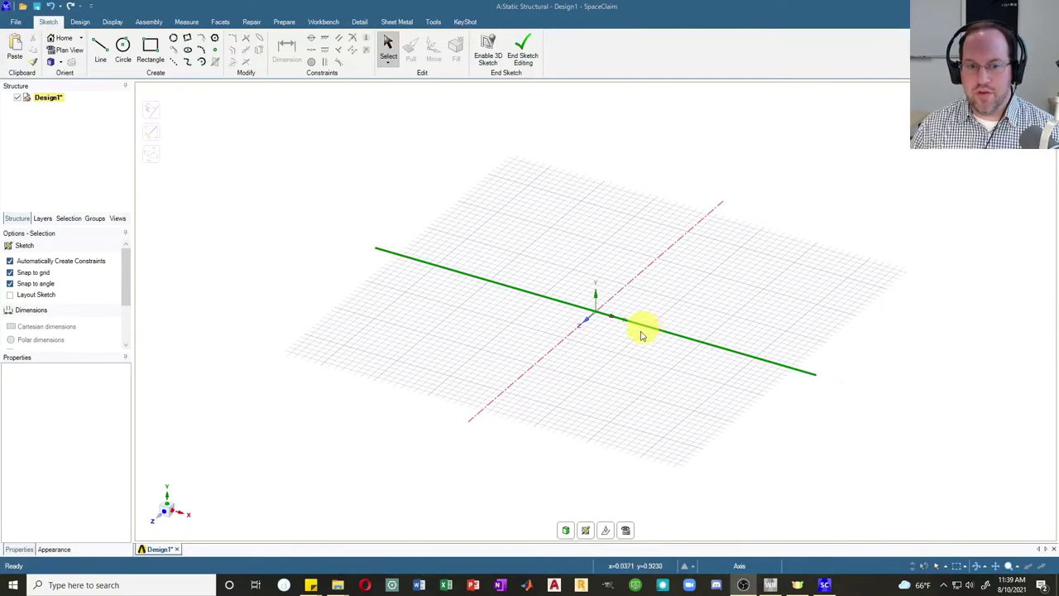
# Sketch a 10 by 16 in rectangle from the origin on the grid plane in plan view.
pyautogui.click(586, 529)
pyautogui.click(679, 307)
pyautogui.click(626, 529)
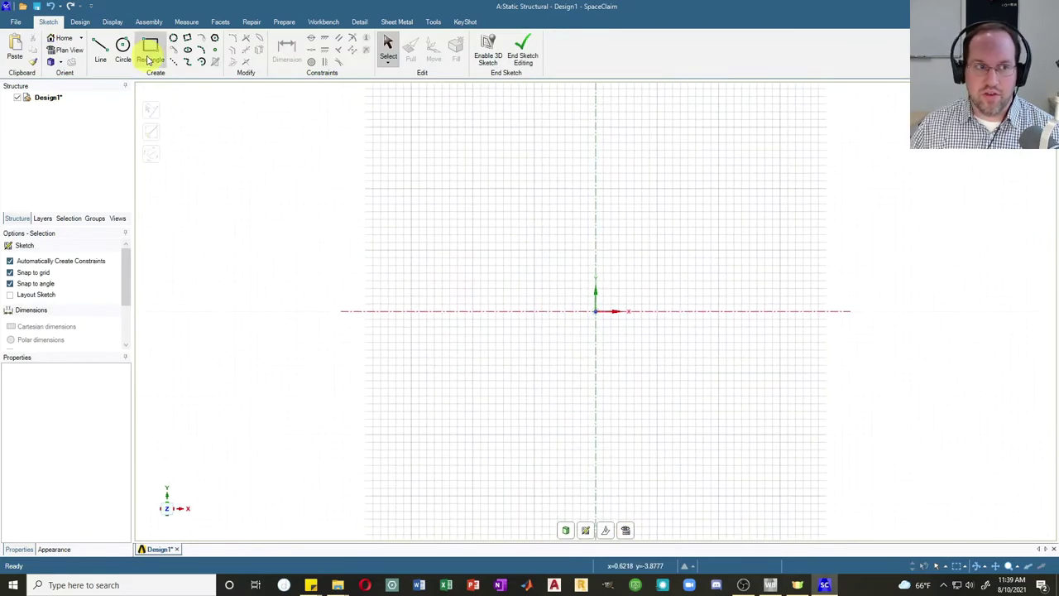
pyautogui.click(149, 47)
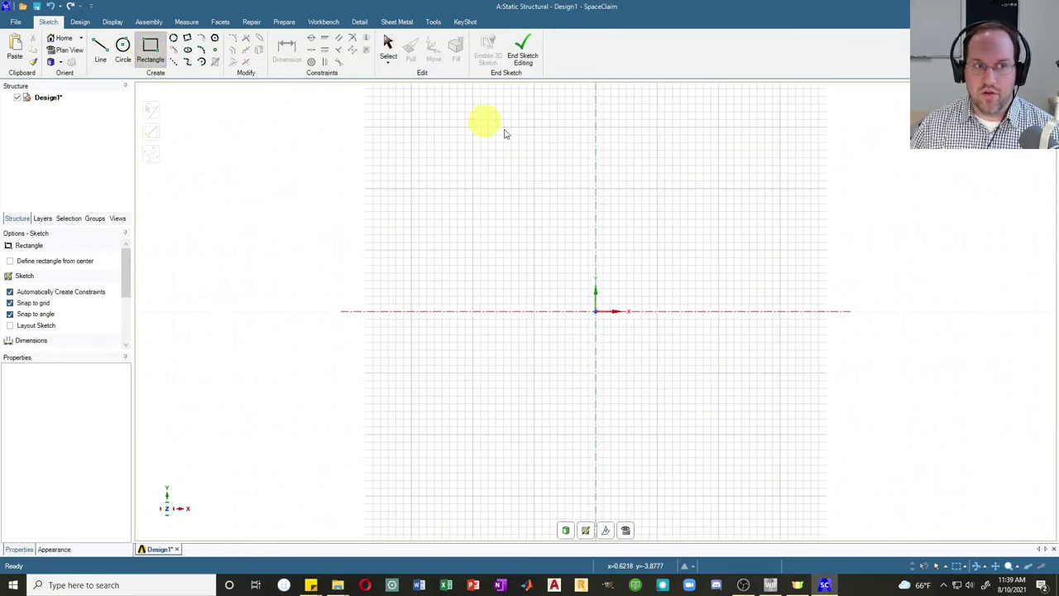
pyautogui.click(596, 310)
pyautogui.write('10')
pyautogui.press('Tab')
pyautogui.write('16')
pyautogui.press('Tab')
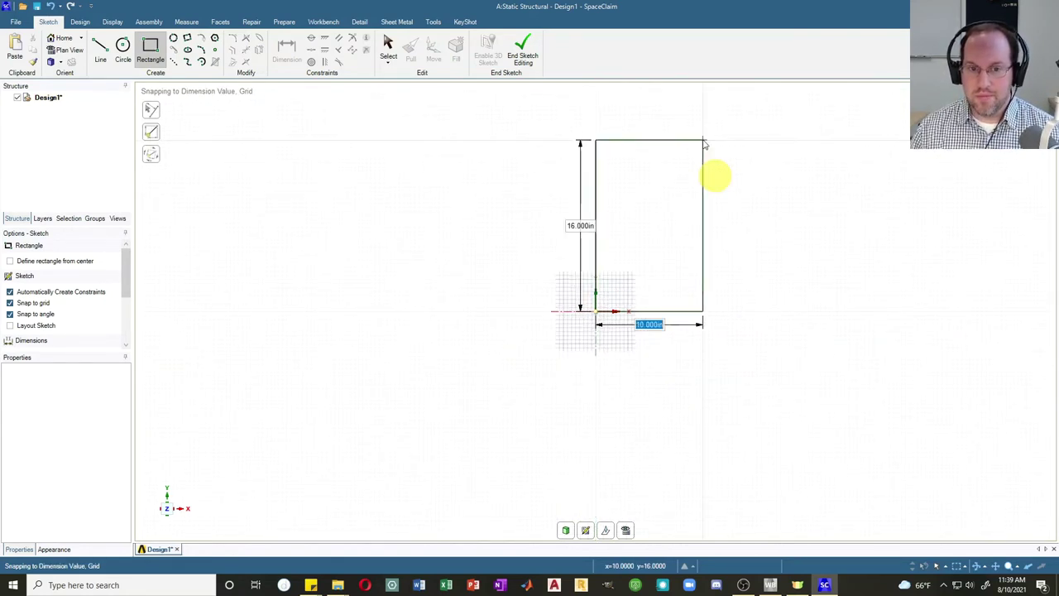
pyautogui.press('Return')
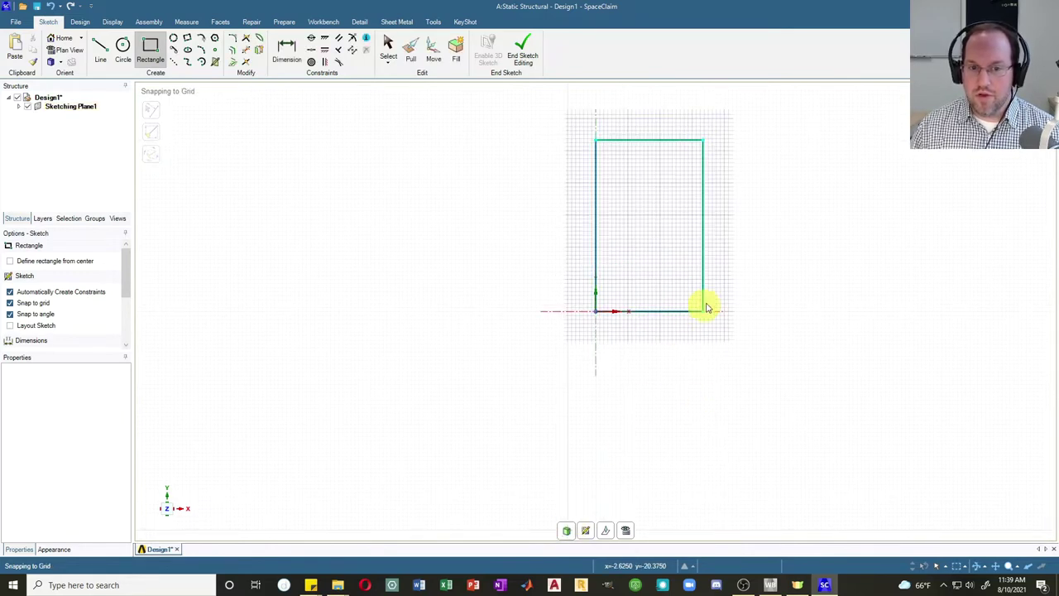
# Pull the rectangle's surface into a solid beam 120 in long.
pyautogui.press('p')
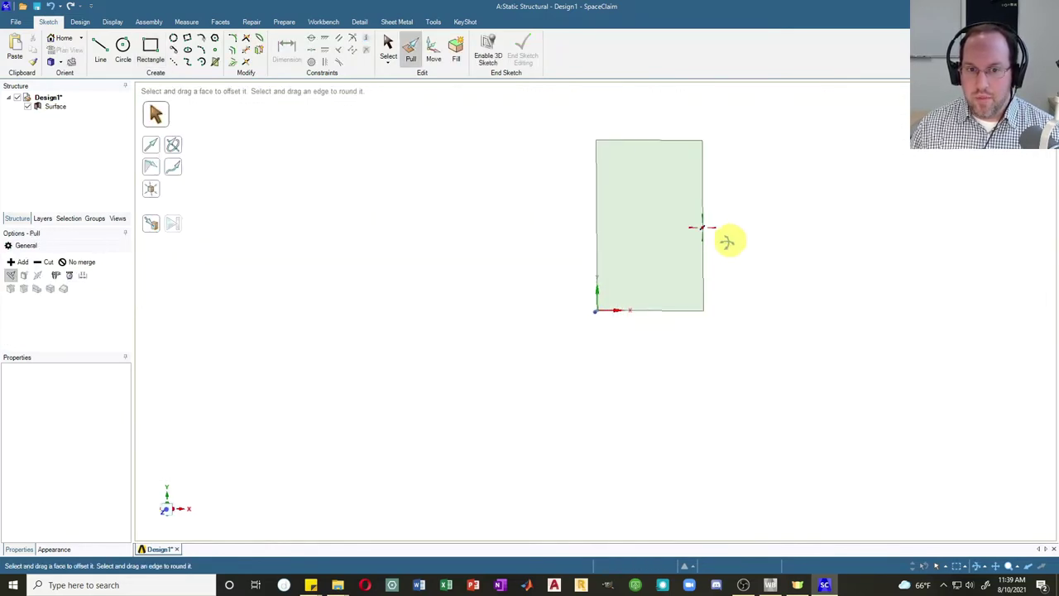
pyautogui.click(656, 232)
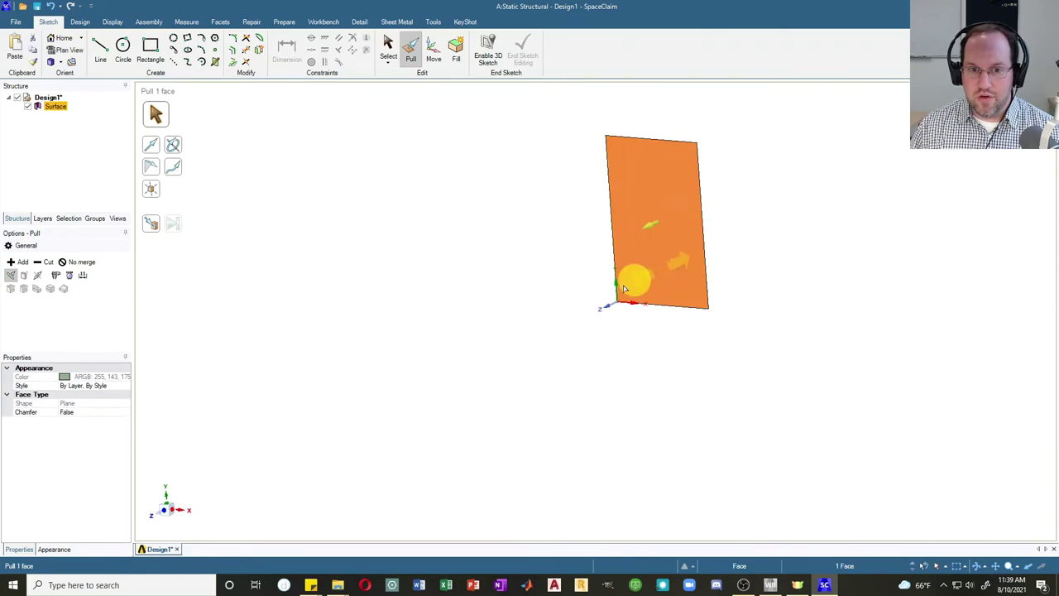
pyautogui.moveTo(616, 292); pyautogui.dragTo(579, 308)
pyautogui.write('120')
pyautogui.press('Return')
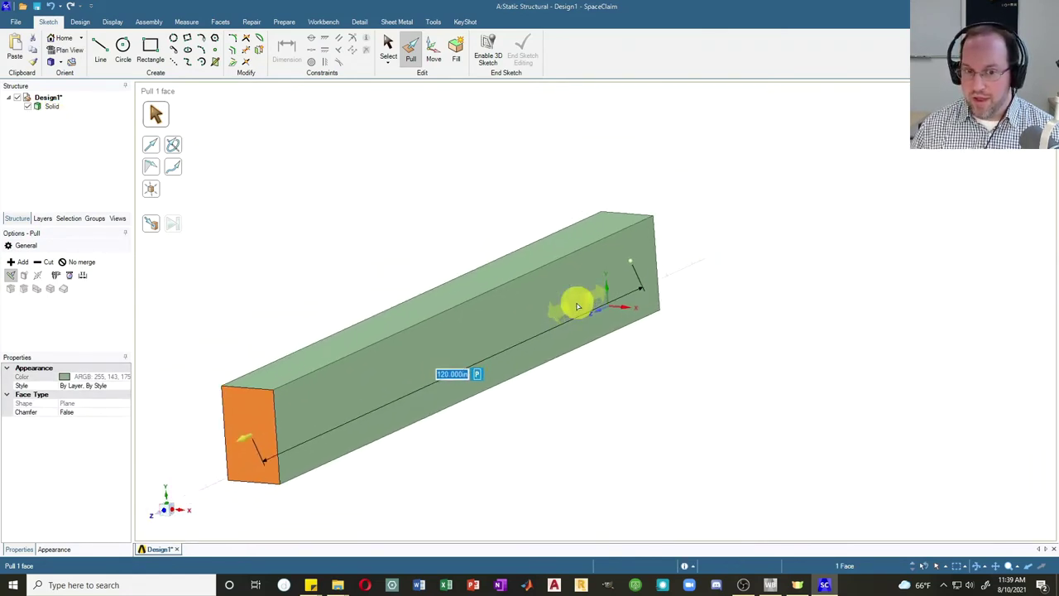
pyautogui.click(537, 450)
# Inspect the beam by selecting and clearing its end face, top edge and side faces.
pyautogui.keyDown('shift'); pyautogui.moveTo(442, 216); pyautogui.dragTo(545, 201, button='middle'); pyautogui.keyUp('shift')
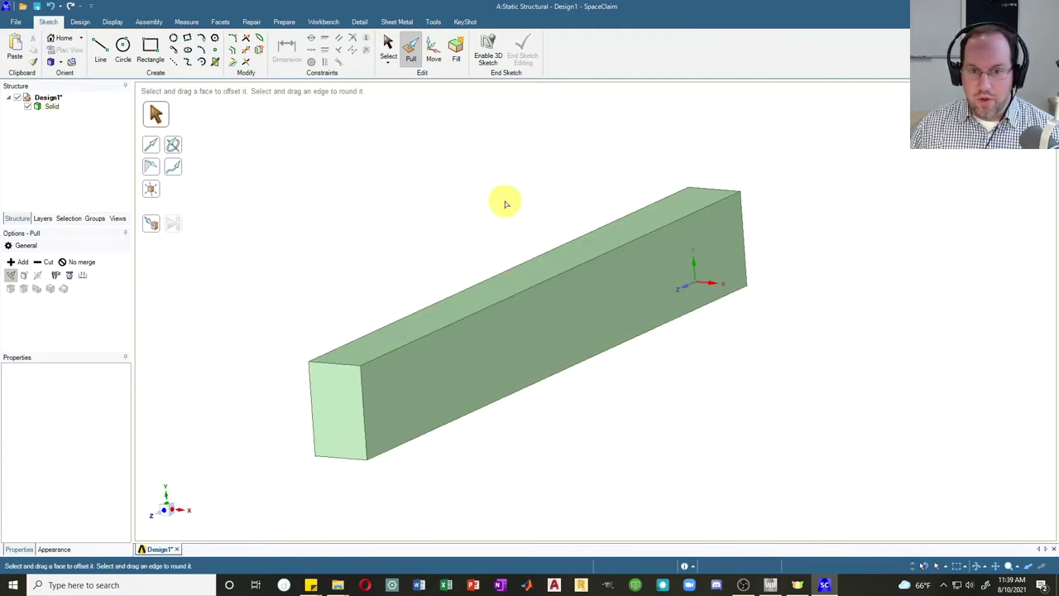
pyautogui.click(315, 454)
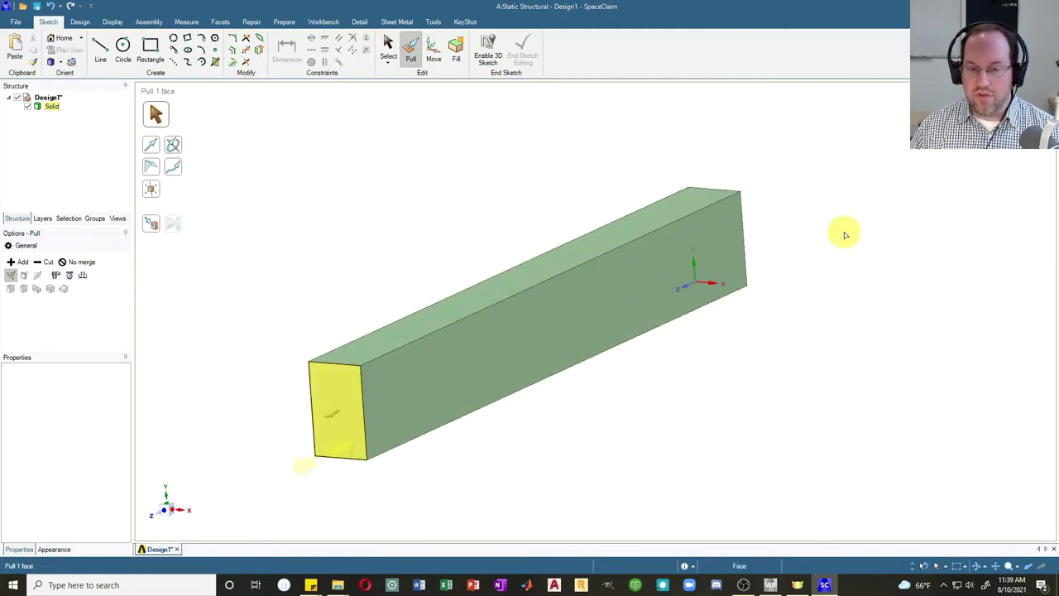
pyautogui.click(825, 260)
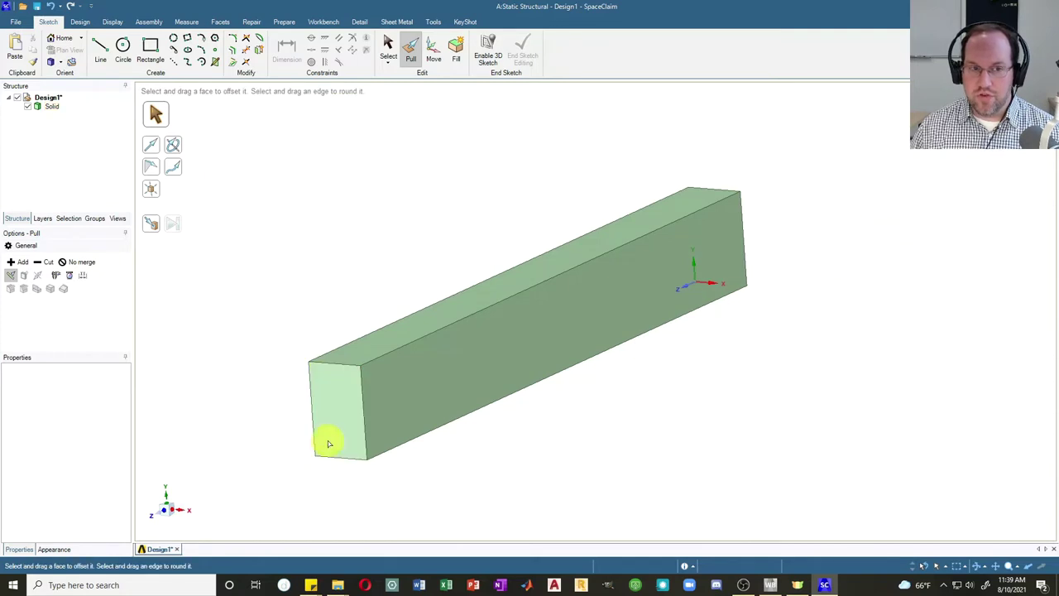
pyautogui.click(718, 192)
pyautogui.click(362, 484)
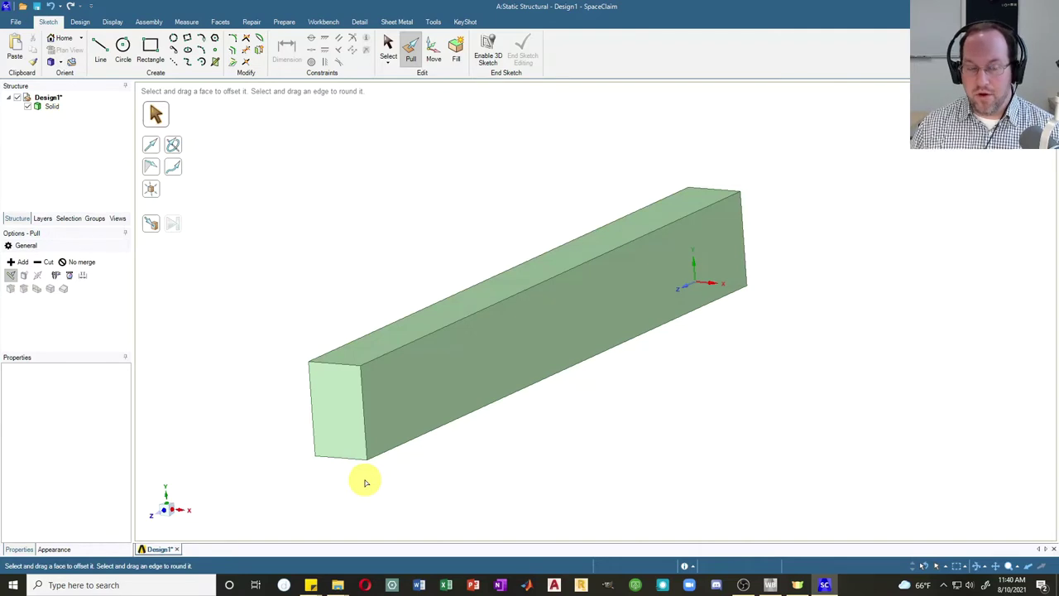
pyautogui.click(385, 300)
pyautogui.click(397, 156)
pyautogui.click(613, 265)
pyautogui.click(471, 168)
# Split the beam's top face and long side face with the Split tool.
pyautogui.click(80, 22)
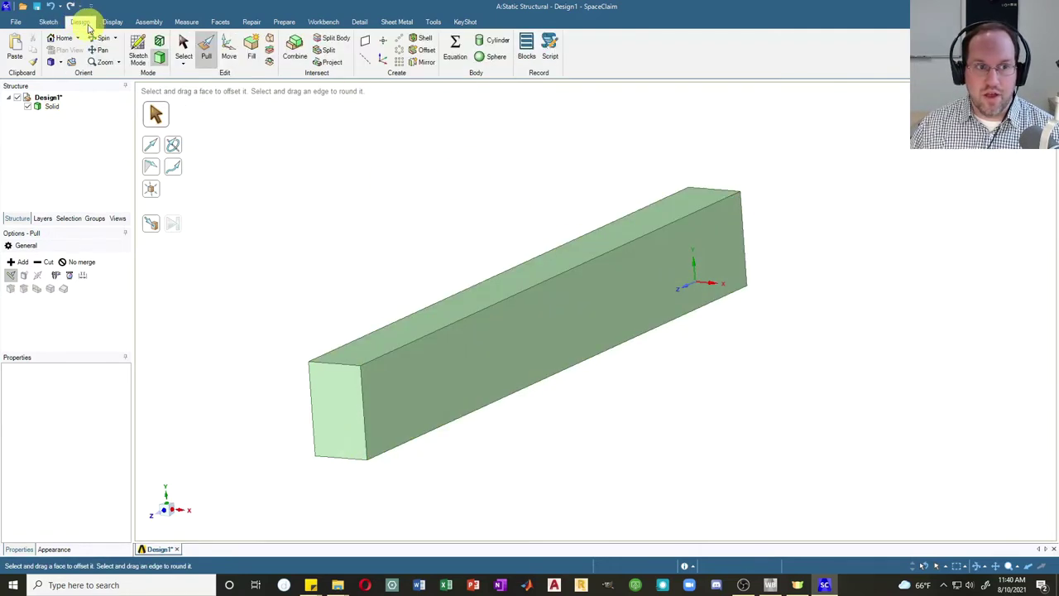
pyautogui.click(327, 50)
pyautogui.click(694, 205)
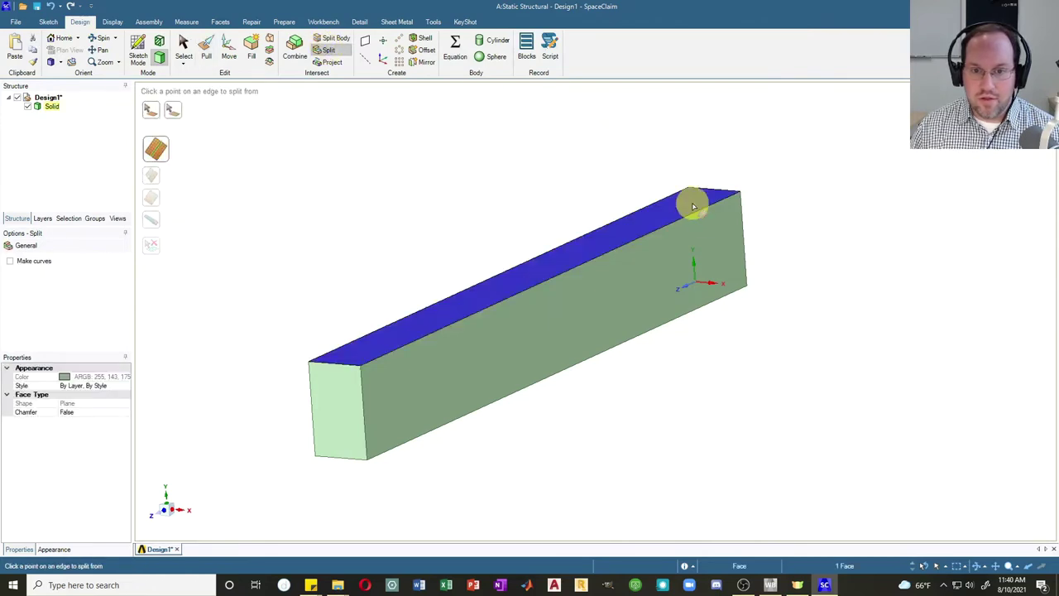
pyautogui.press('Tab')
pyautogui.press('Return')
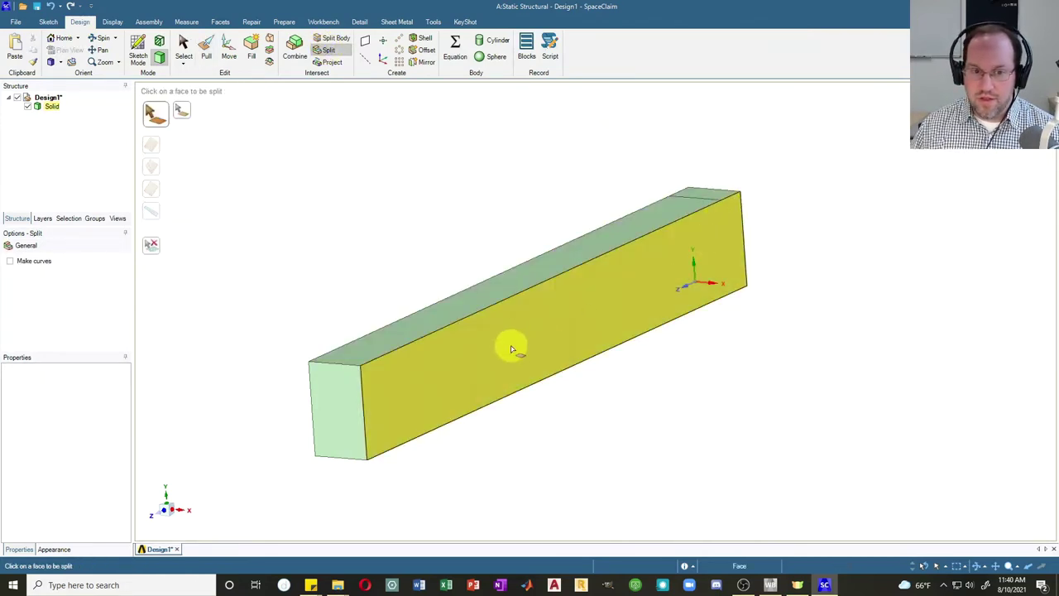
pyautogui.moveTo(511, 343); pyautogui.dragTo(515, 237, button='middle')
pyautogui.click(348, 282)
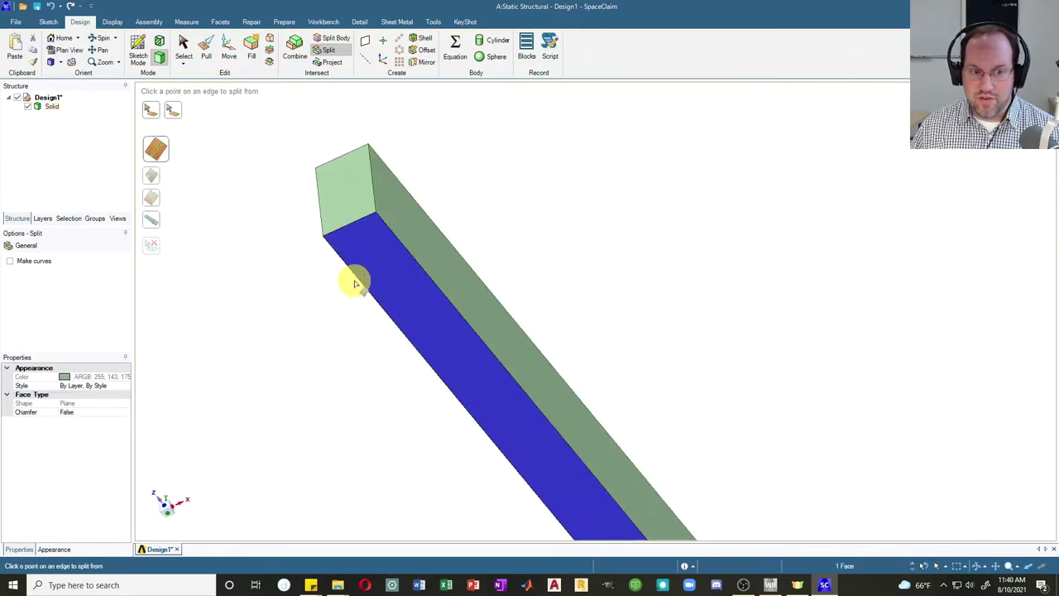
pyautogui.press('Tab')
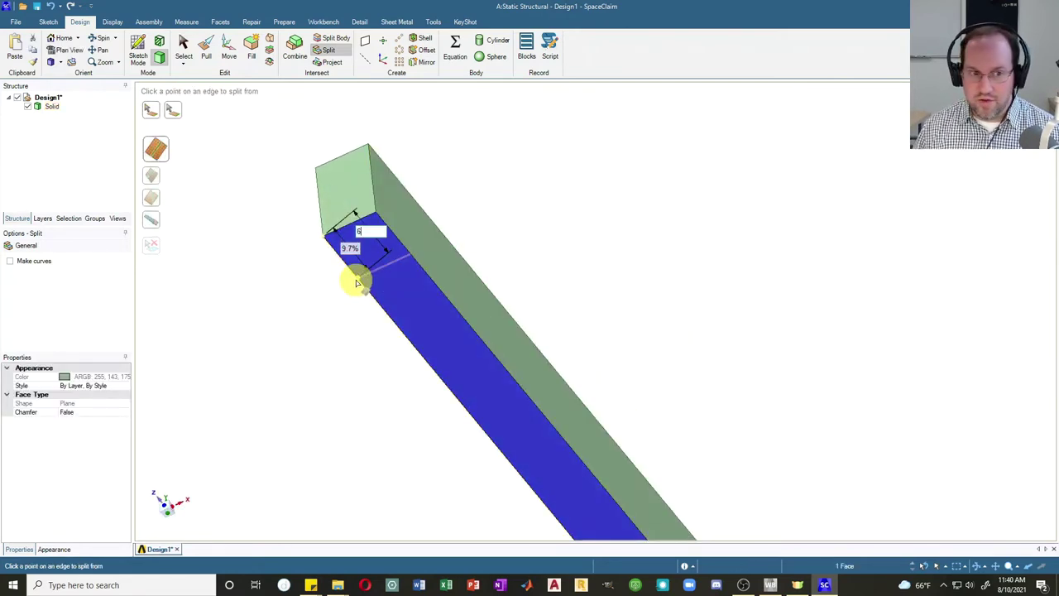
pyautogui.press('Return')
# Pull both end strip faces 2 in to form a small pad at each end.
pyautogui.click(207, 57)
pyautogui.click(372, 236)
pyautogui.moveTo(373, 235); pyautogui.dragTo(373, 250)
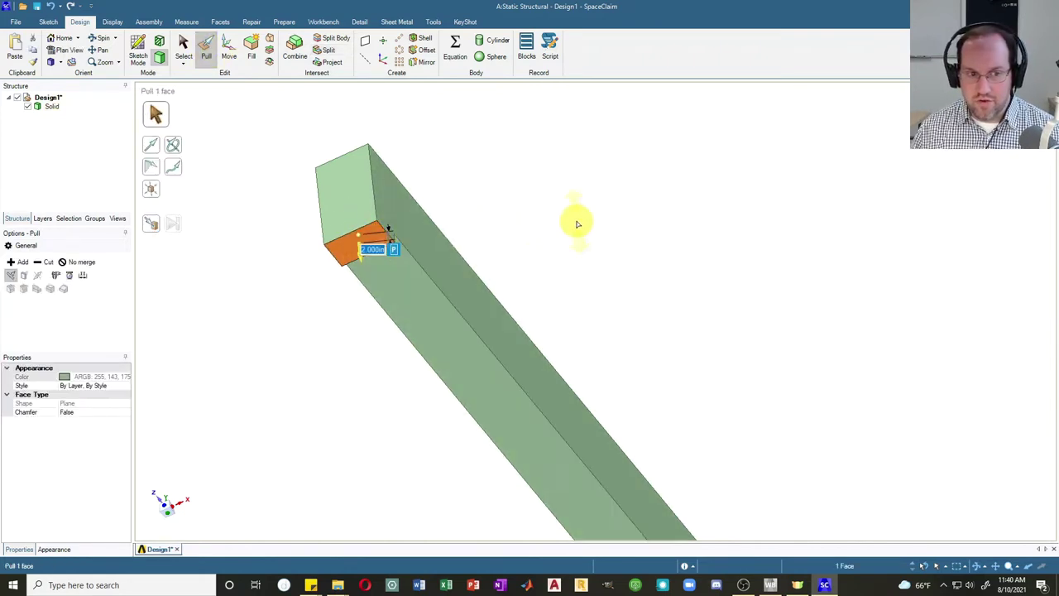
pyautogui.moveTo(574, 223); pyautogui.dragTo(541, 345, button='middle')
pyautogui.click(829, 277)
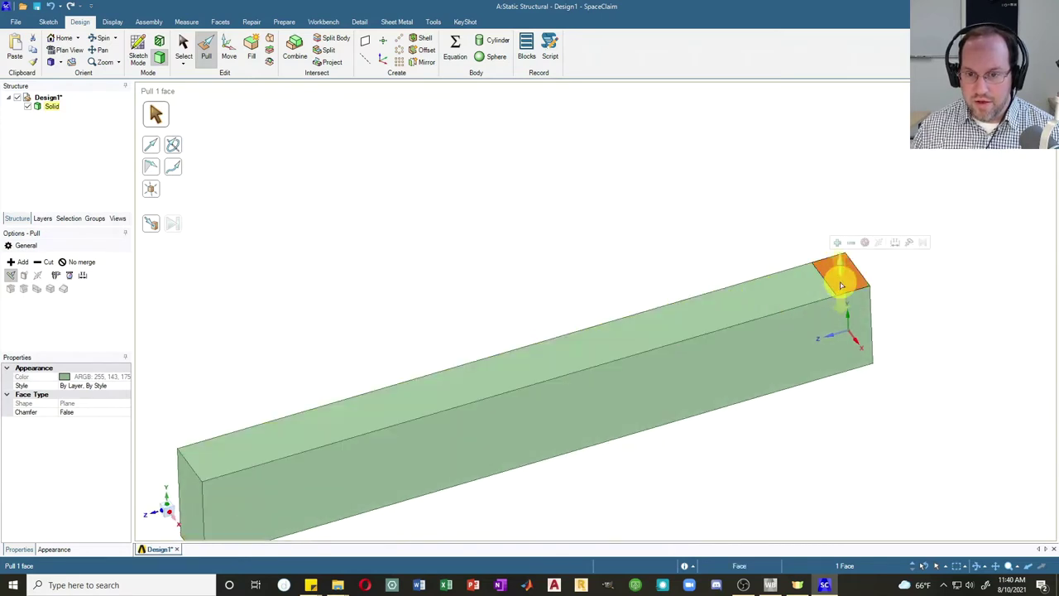
pyautogui.moveTo(829, 277); pyautogui.dragTo(836, 275)
pyautogui.write('2.000in')
pyautogui.press('Return')
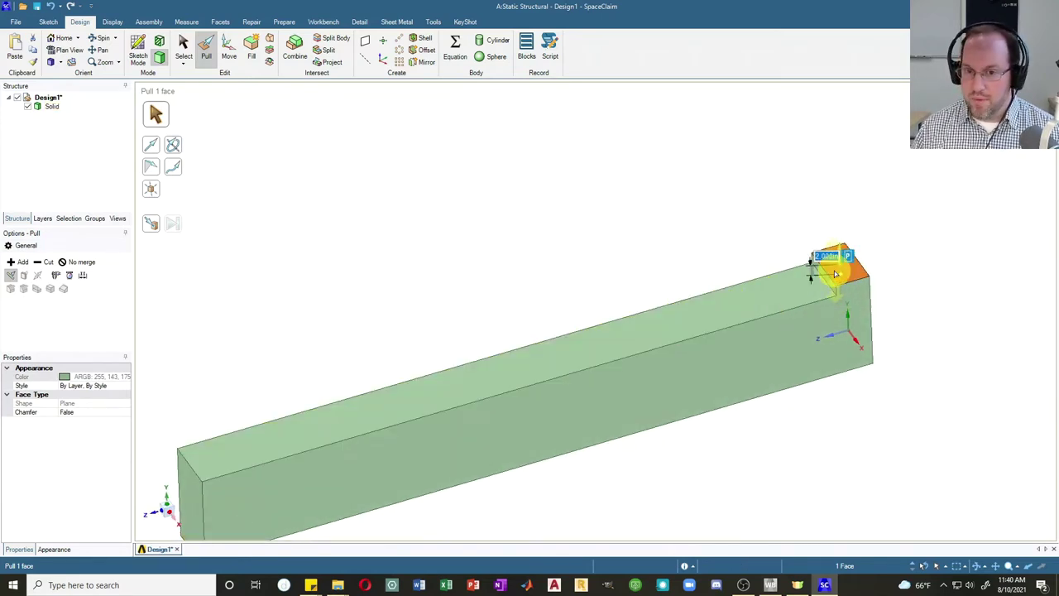
pyautogui.click(708, 217)
# Inspect the stepped beam by selecting and clearing its top edge, notch face and front face.
pyautogui.moveTo(672, 265); pyautogui.dragTo(746, 155, button='middle')
pyautogui.click(786, 204)
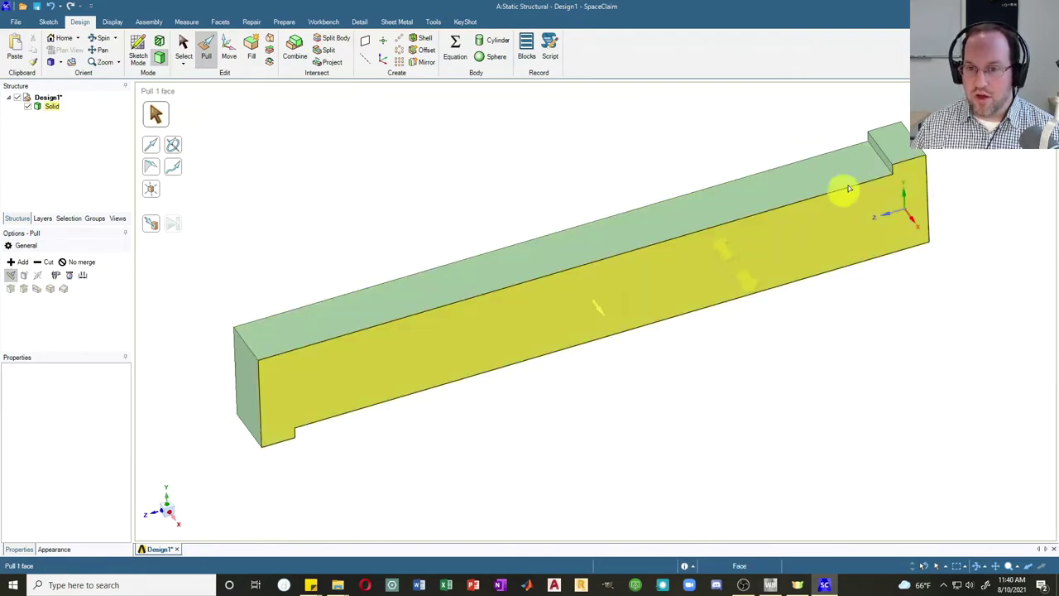
pyautogui.click(890, 139)
pyautogui.click(267, 451)
pyautogui.click(555, 314)
pyautogui.click(449, 201)
# Split the beam with Split Body using its top face, then its lower face, as cutters.
pyautogui.click(777, 171)
pyautogui.click(474, 111)
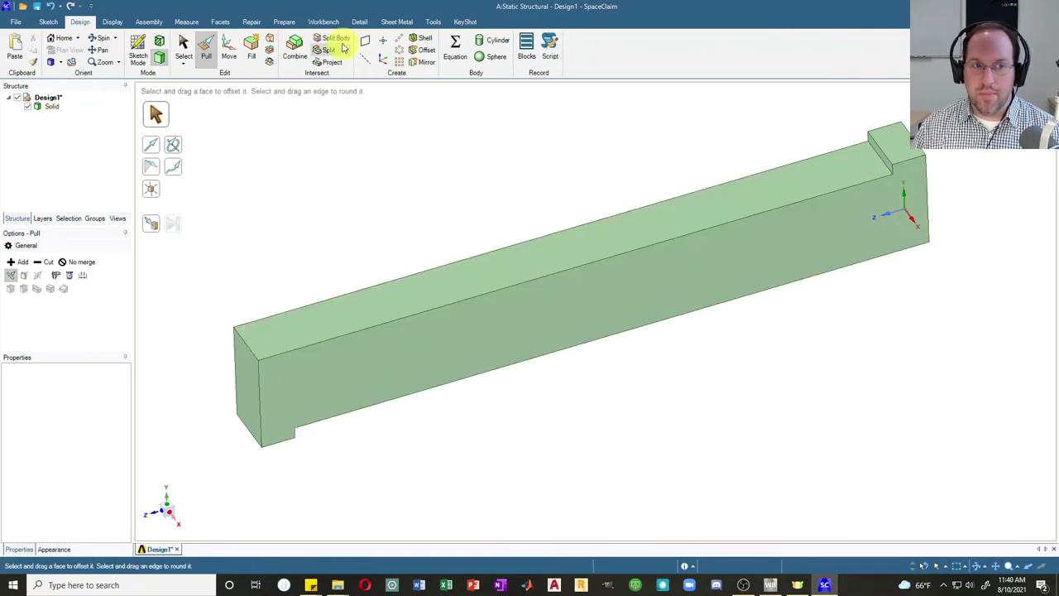
pyautogui.click(334, 39)
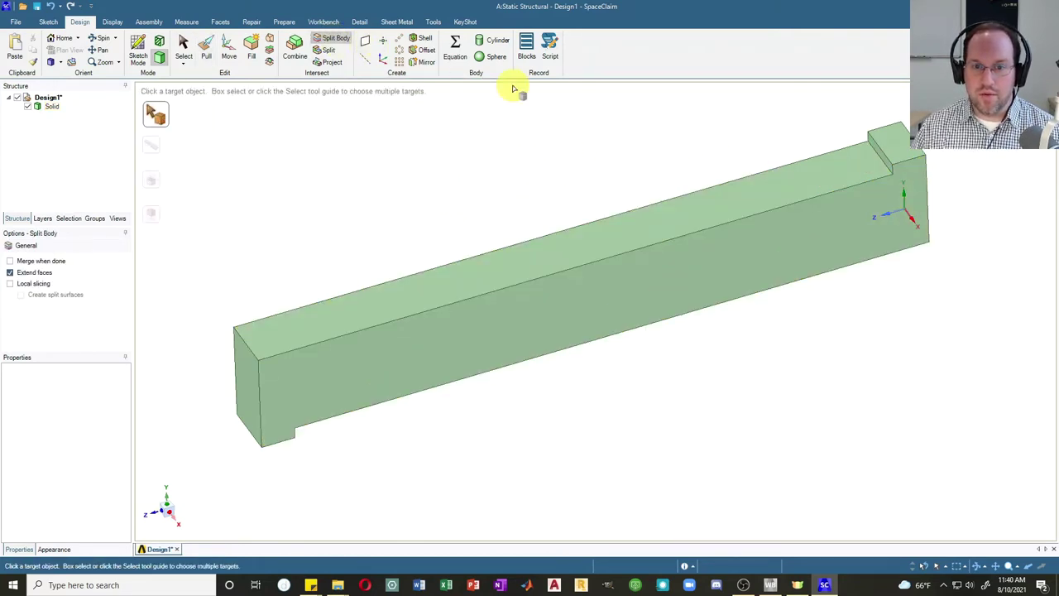
pyautogui.click(826, 218)
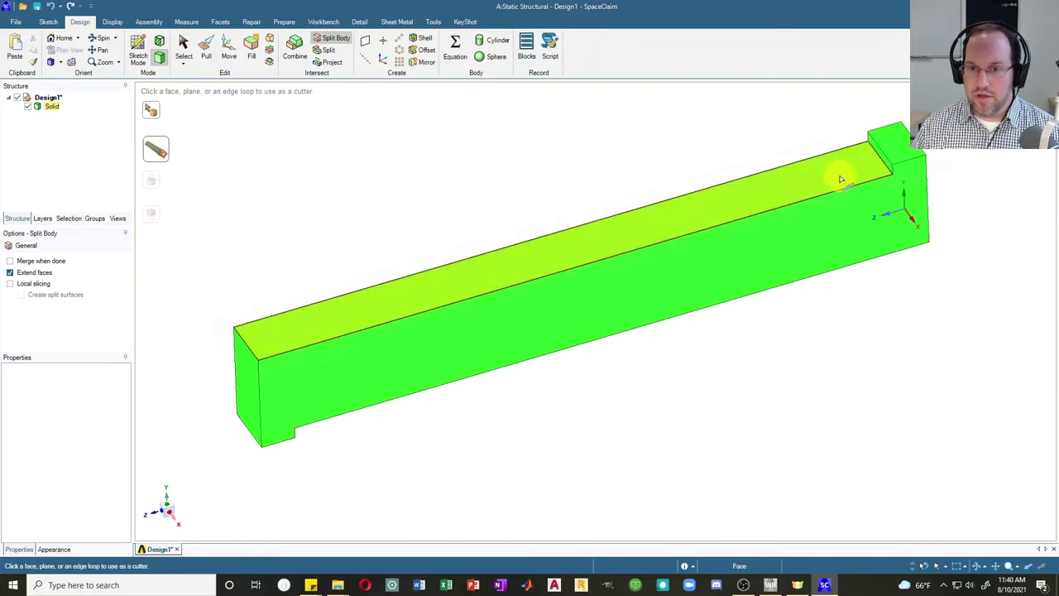
pyautogui.click(840, 177)
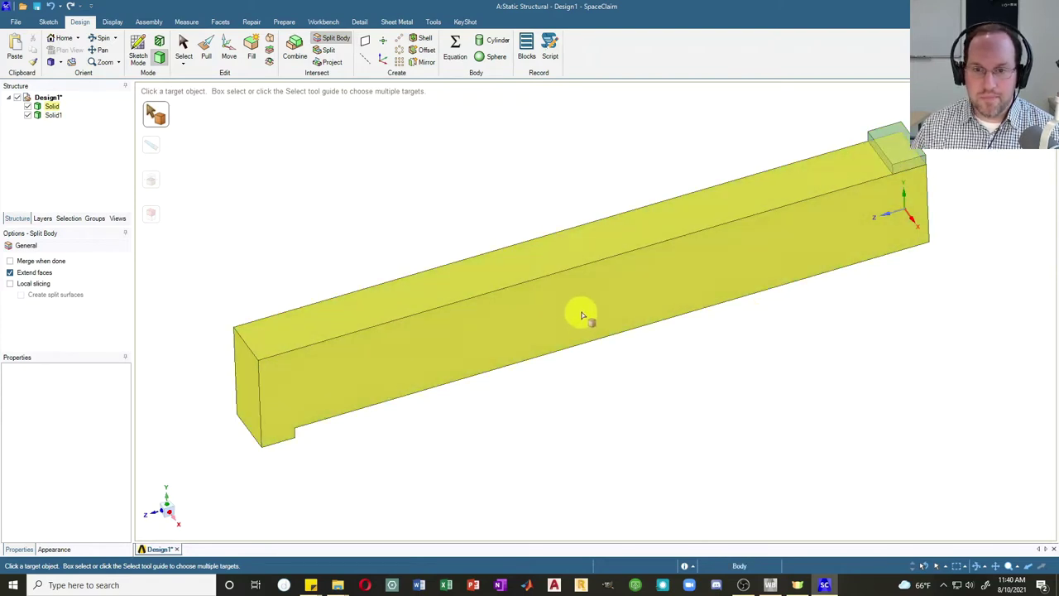
pyautogui.moveTo(579, 306); pyautogui.dragTo(529, 238, button='middle')
pyautogui.click(497, 320)
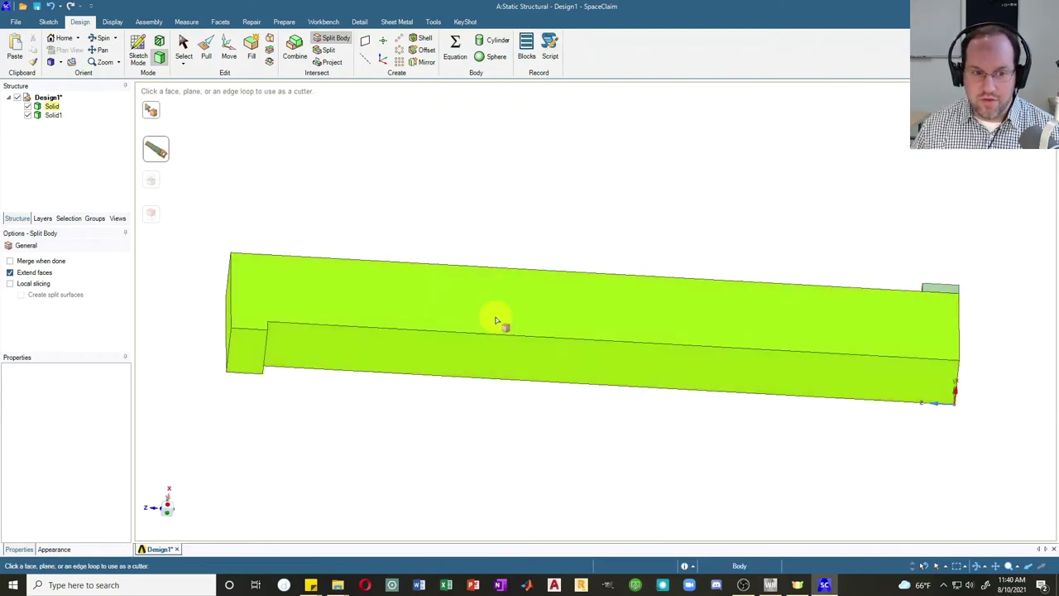
pyautogui.click(342, 347)
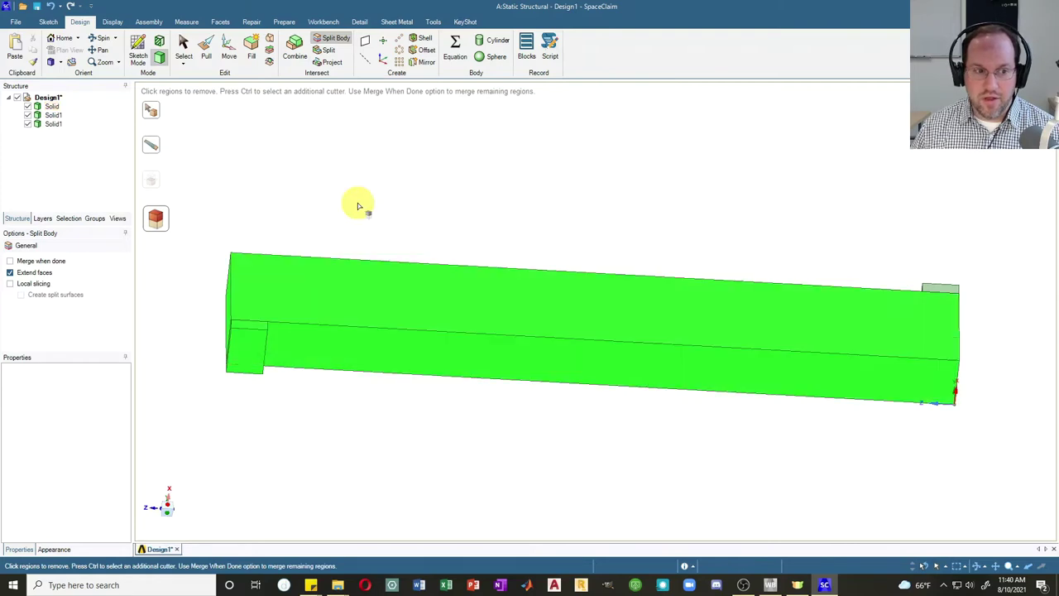
pyautogui.click(358, 206)
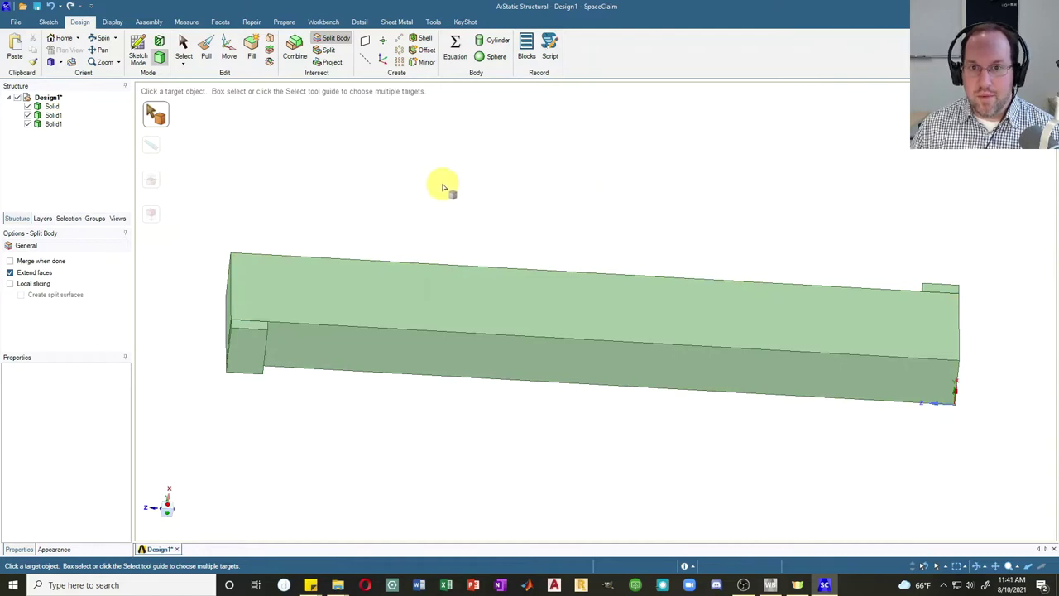
pyautogui.moveTo(443, 187); pyautogui.dragTo(465, 295, button='middle')
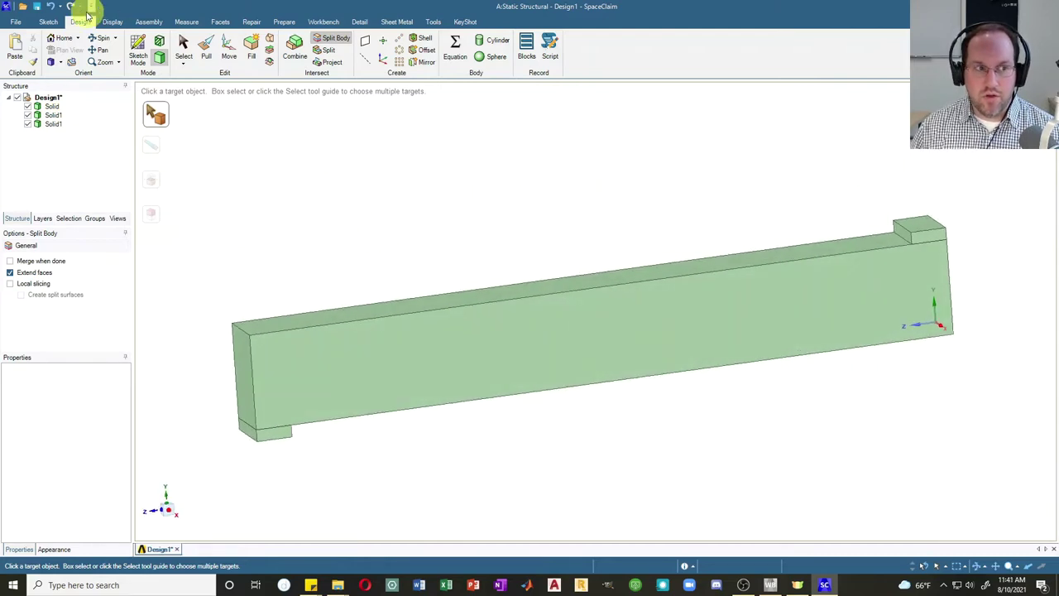
# Sketch a short vertical line at the lower-left corner of the beam's front face.
pyautogui.click(48, 20)
pyautogui.click(100, 49)
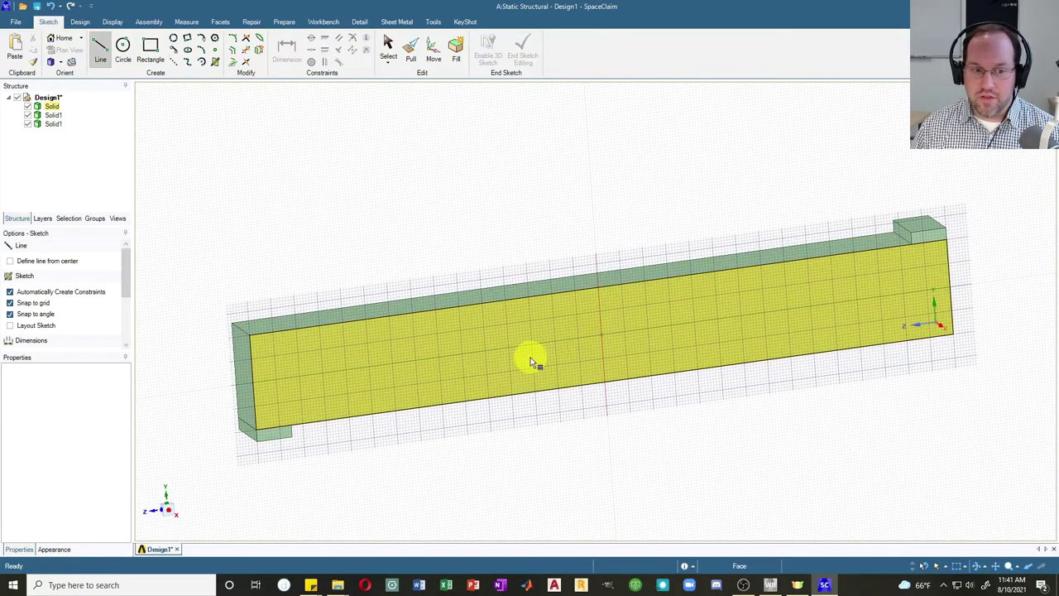
pyautogui.click(533, 362)
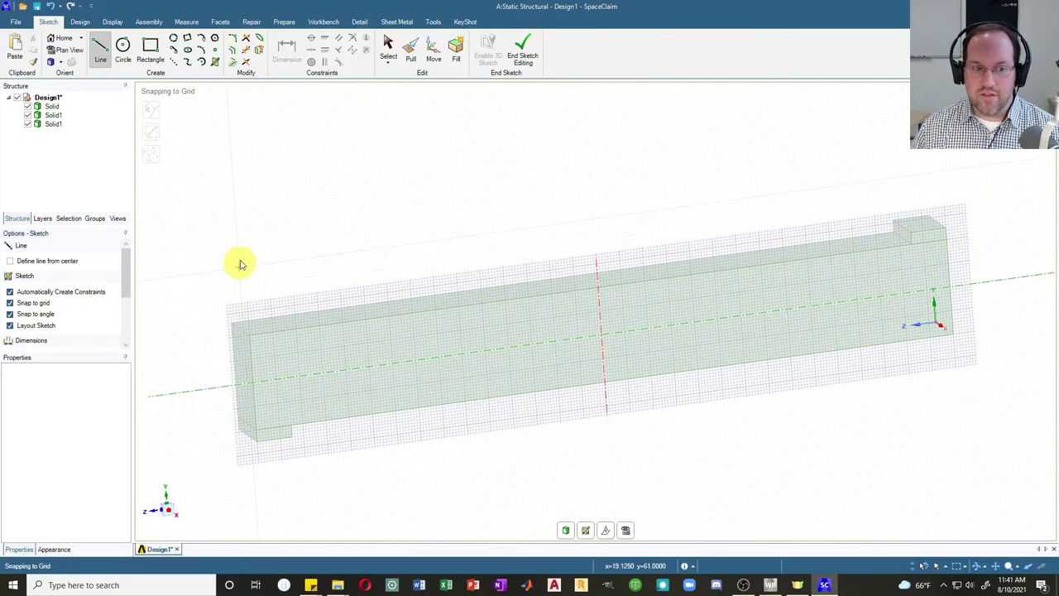
pyautogui.click(257, 435)
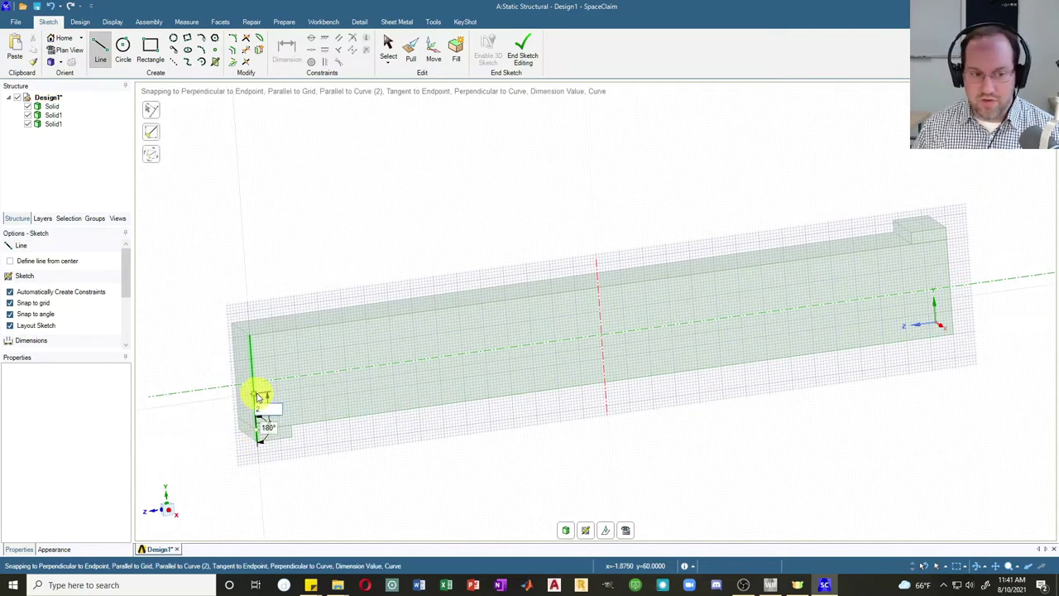
pyautogui.click(257, 401)
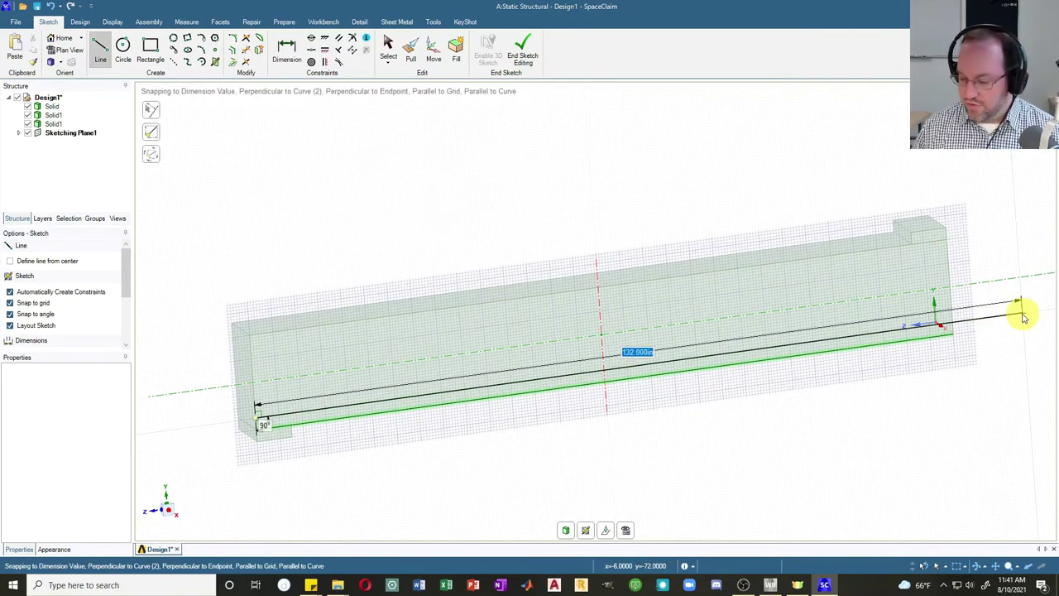
pyautogui.press('Escape')
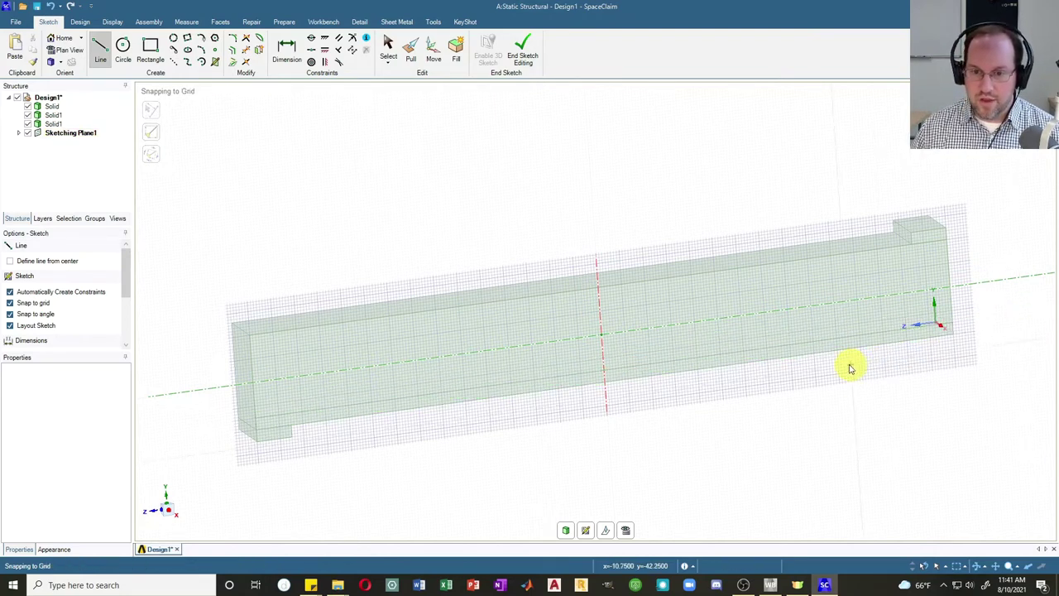
pyautogui.press('Escape')
pyautogui.click(256, 424)
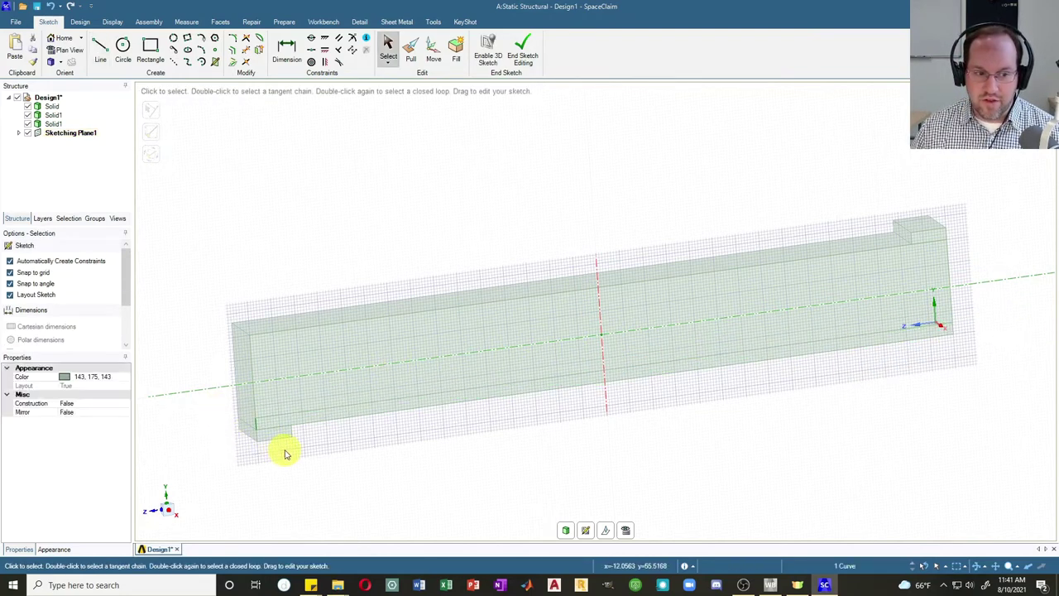
pyautogui.click(285, 453)
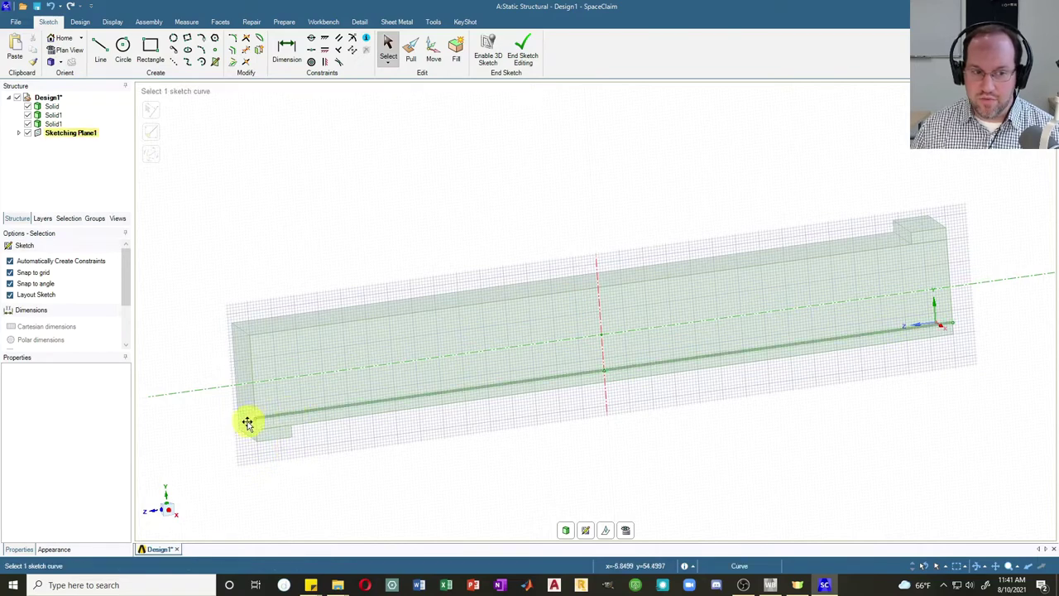
# Exit sketch mode back to 3D, selecting and clearing the beam's front face.
pyautogui.click(566, 530)
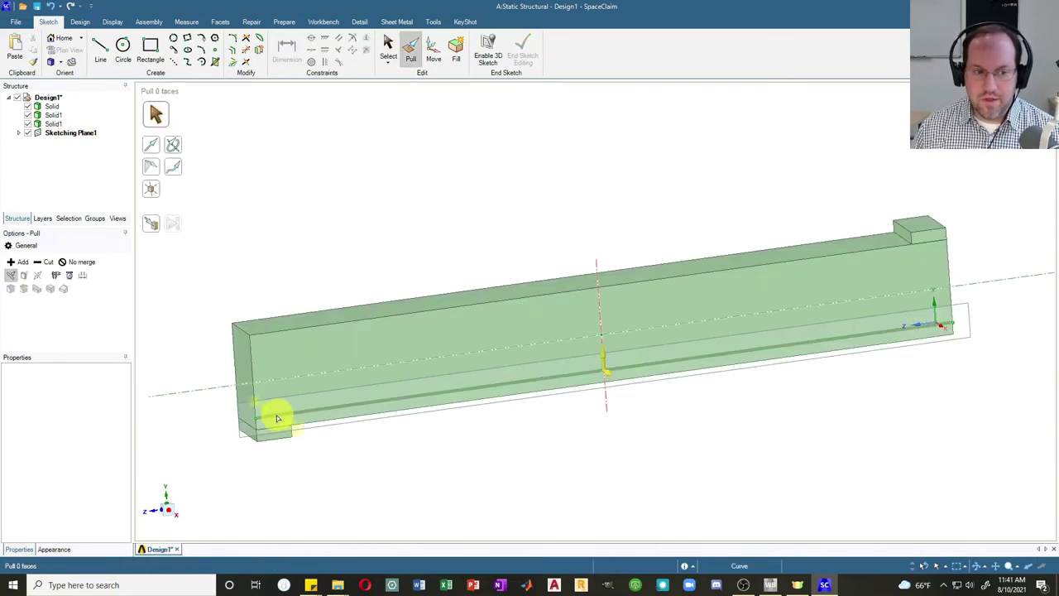
pyautogui.click(279, 411)
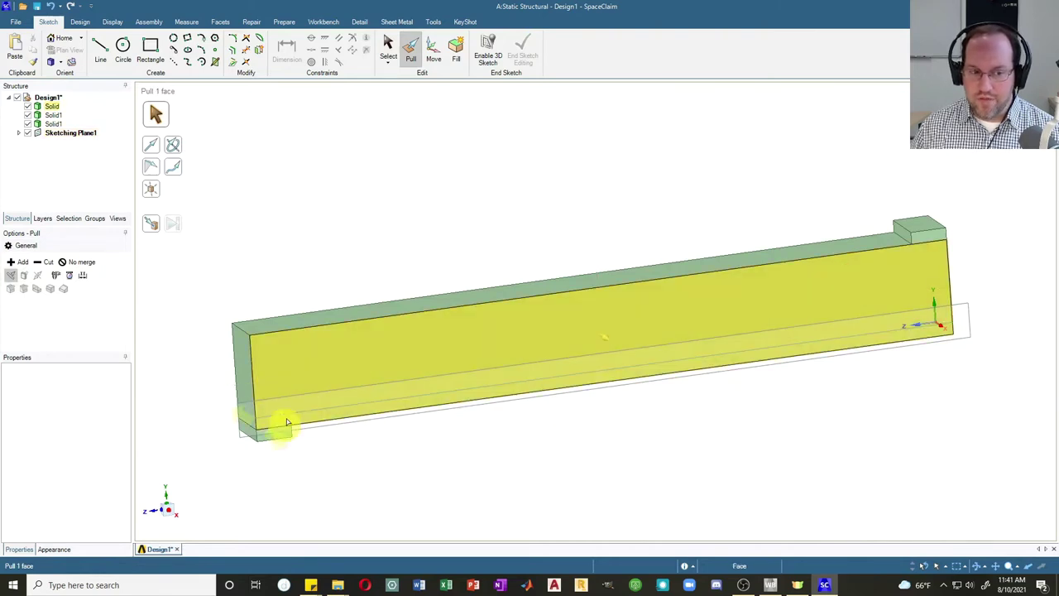
pyautogui.click(652, 447)
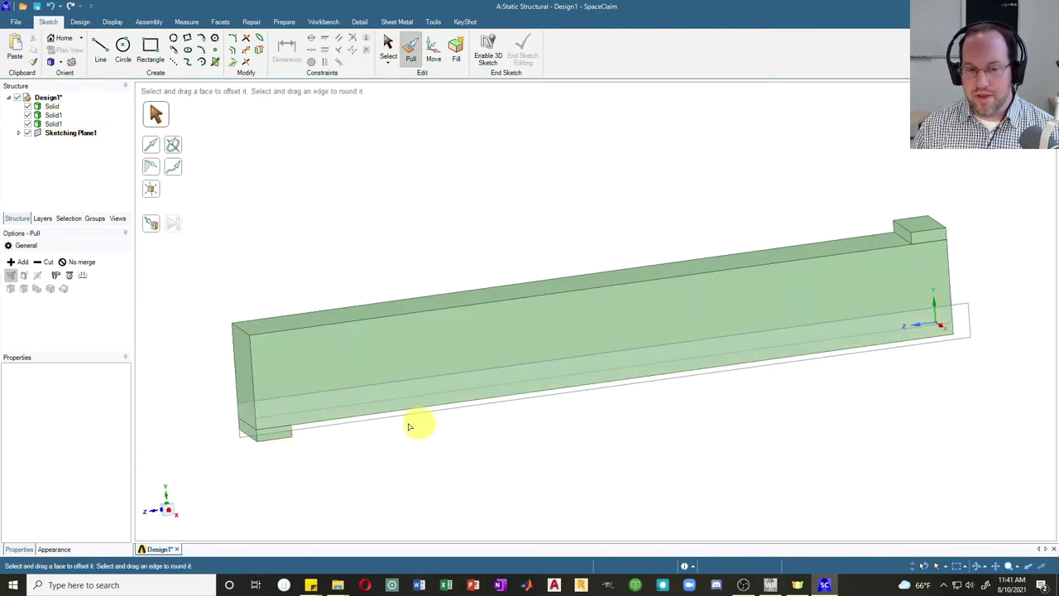
pyautogui.click(261, 428)
pyautogui.click(248, 421)
pyautogui.click(267, 433)
pyautogui.click(245, 151)
# Move Sketching Plane1 by 2 in relative to the beam with the Move tool.
pyautogui.click(77, 23)
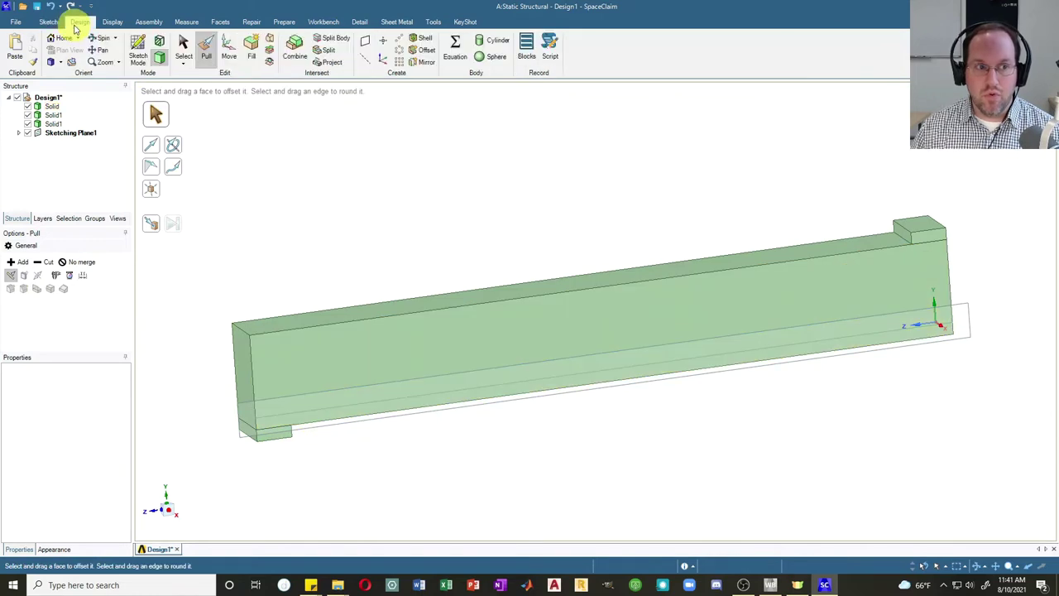
pyautogui.click(229, 54)
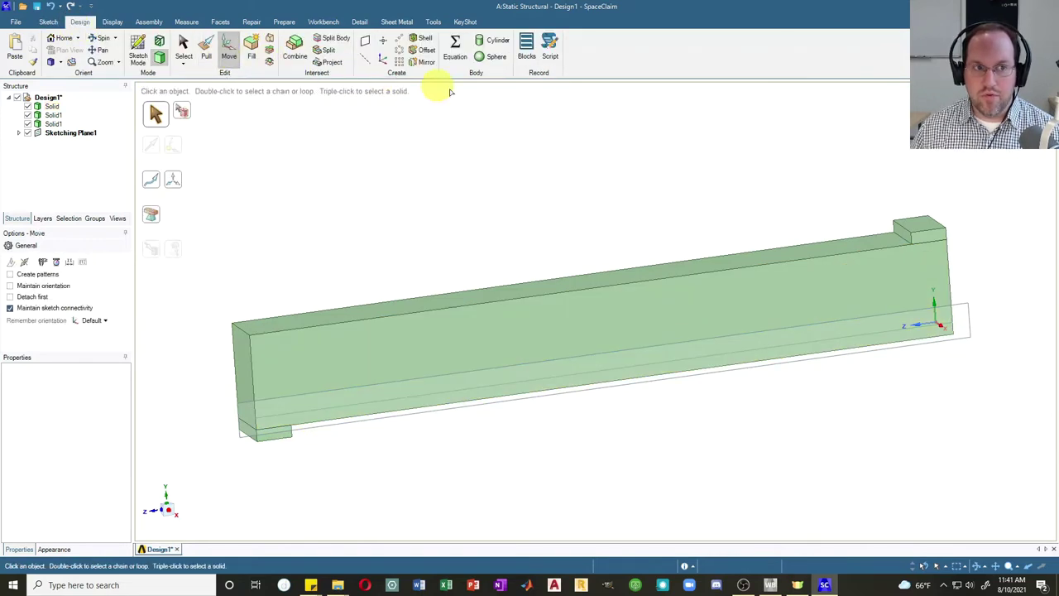
pyautogui.click(968, 313)
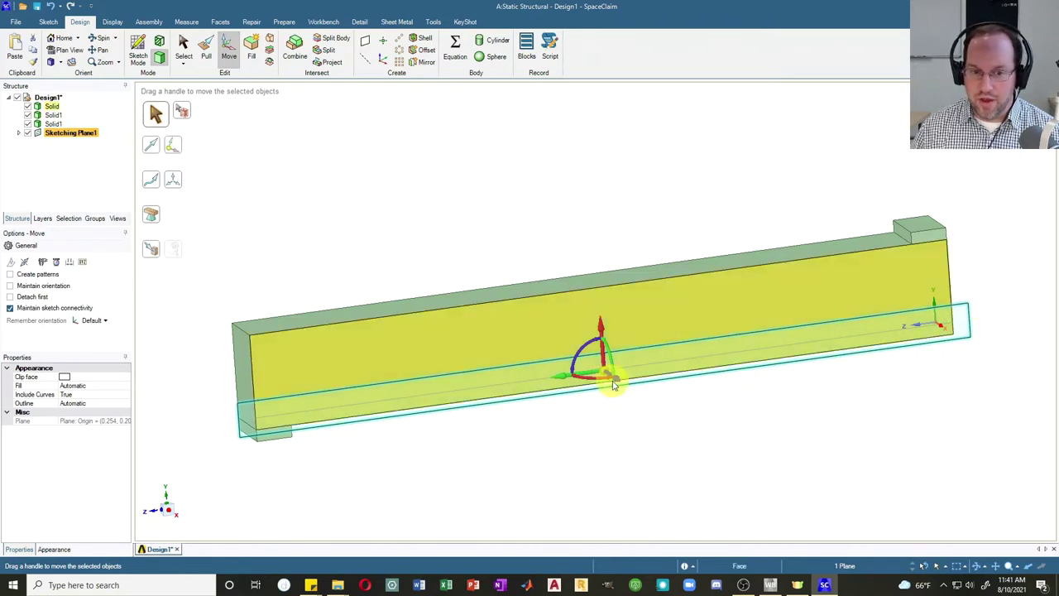
pyautogui.moveTo(617, 383); pyautogui.dragTo(609, 377)
pyautogui.write('2')
pyautogui.press('Return')
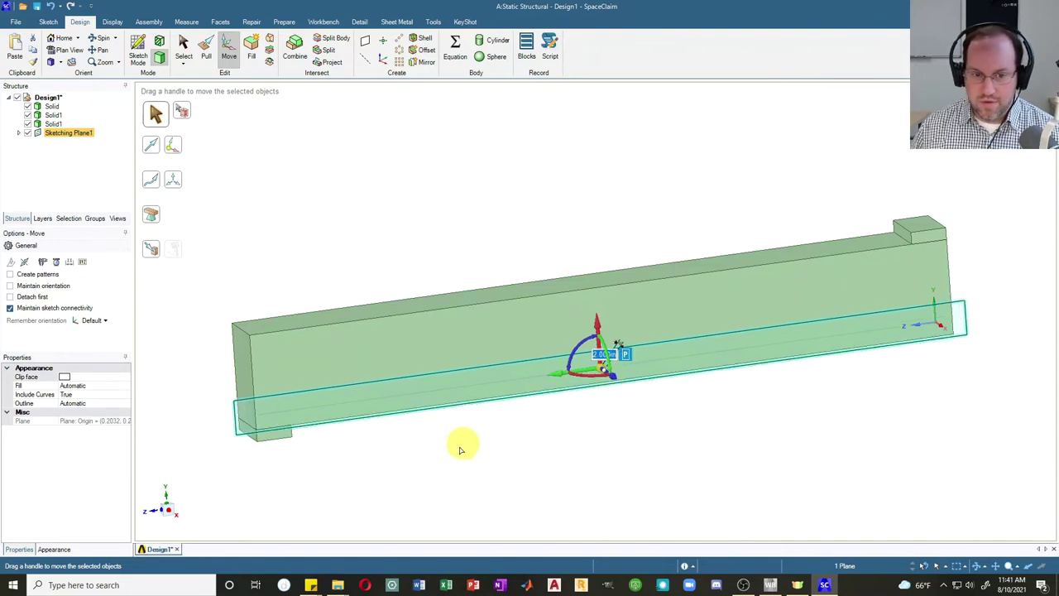
pyautogui.moveTo(406, 449); pyautogui.dragTo(509, 449, button='middle')
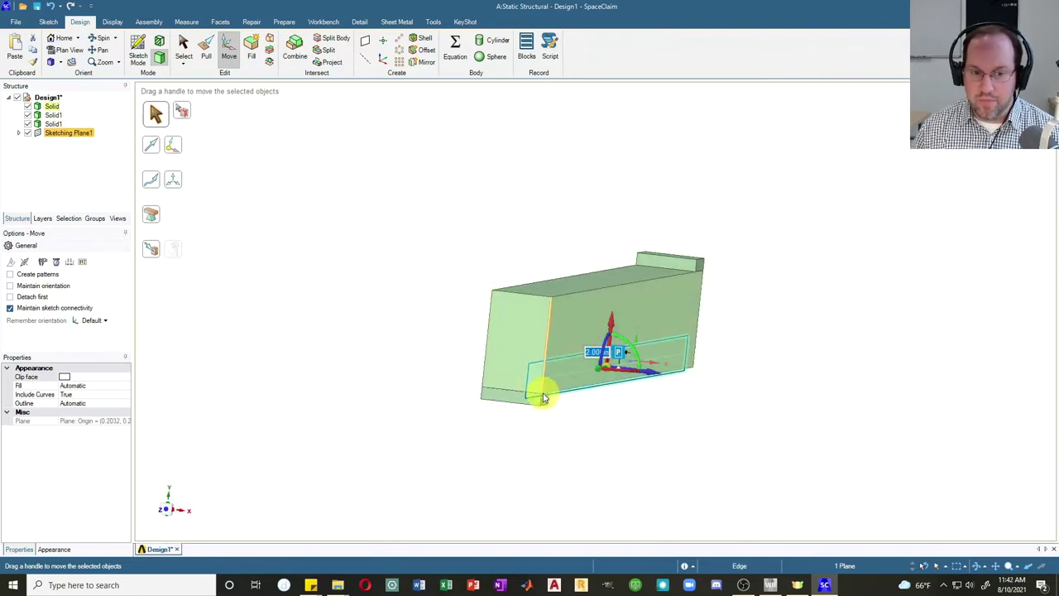
pyautogui.click(591, 454)
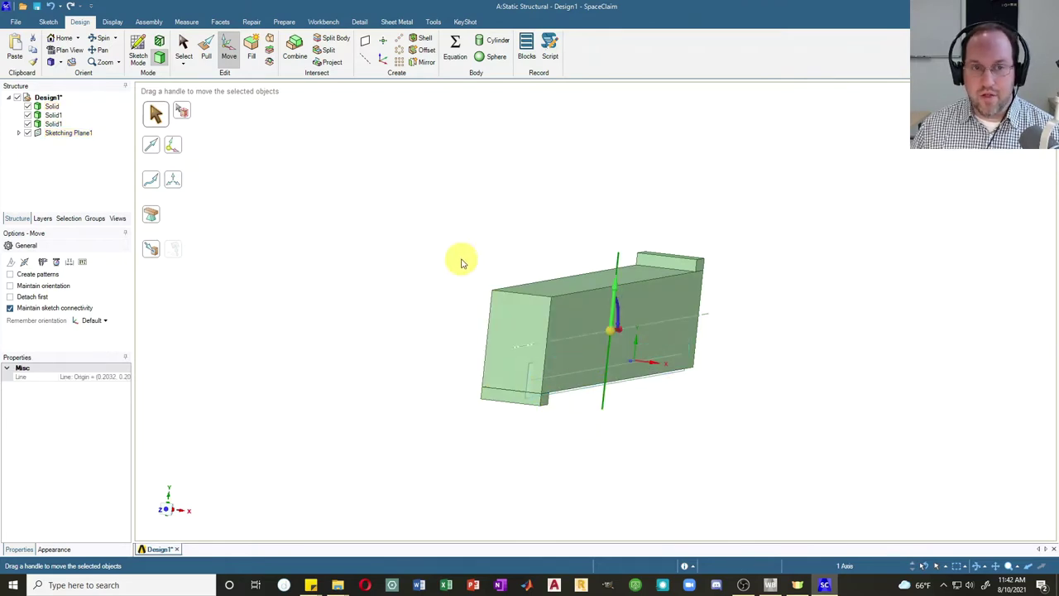
# Add a Circle beam profile and edit its radius to 0.375 in.
pyautogui.click(282, 21)
pyautogui.click(397, 54)
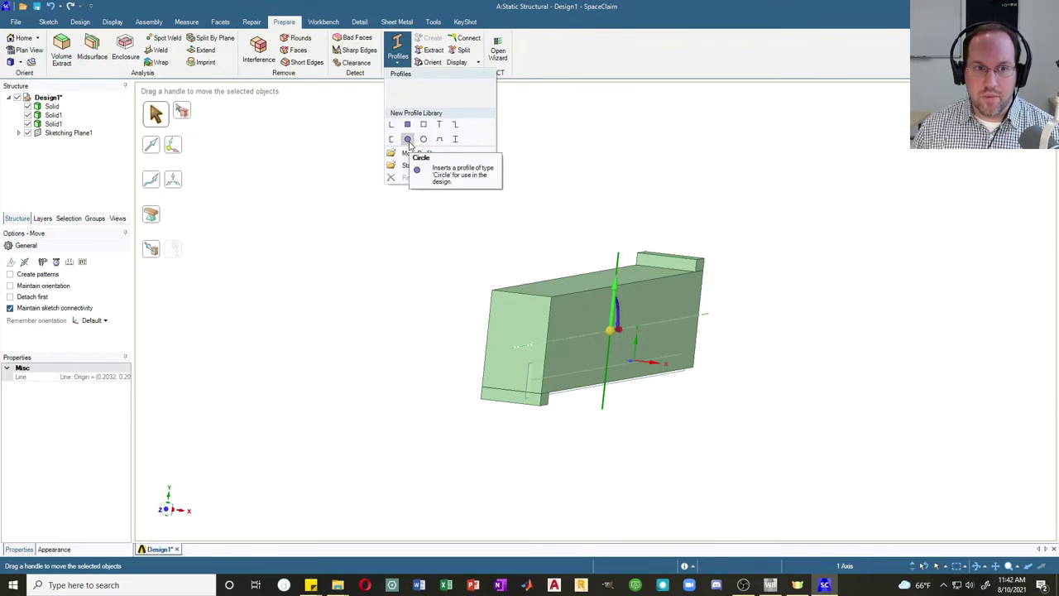
pyautogui.click(408, 140)
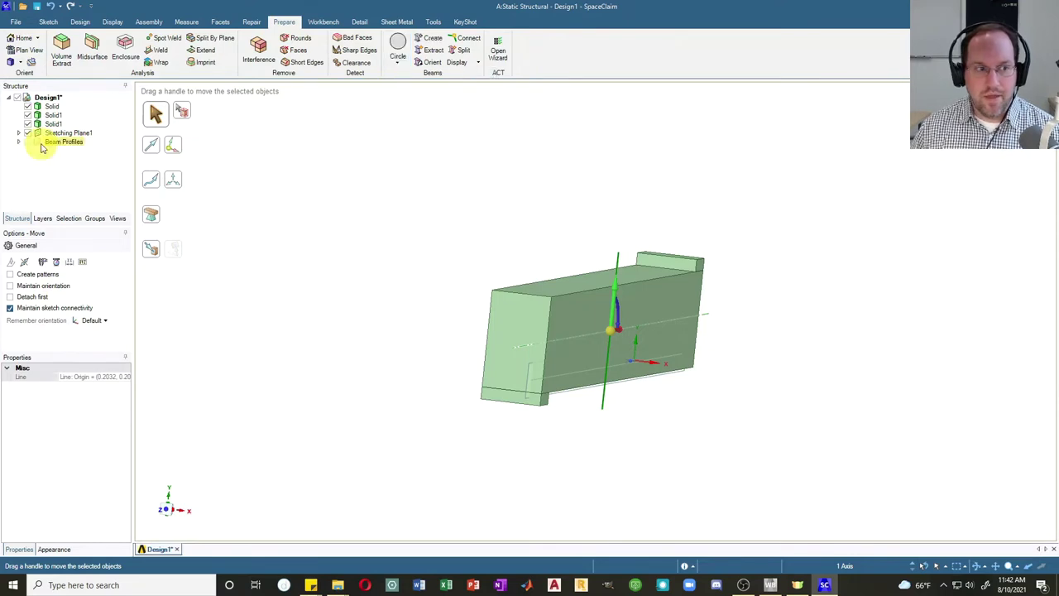
pyautogui.click(19, 142)
pyautogui.click(64, 151)
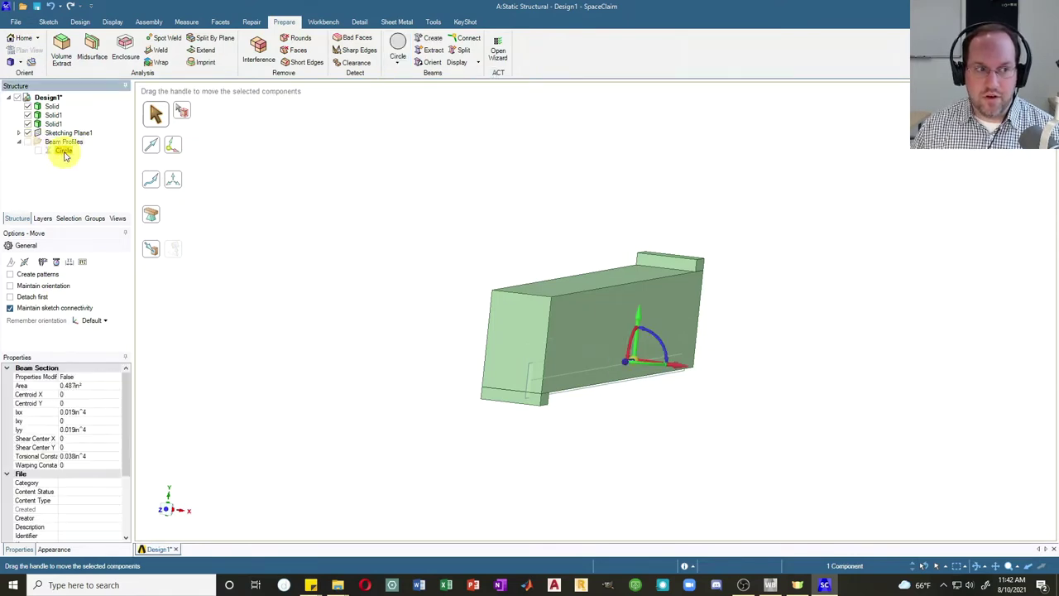
pyautogui.rightClick(64, 153)
pyautogui.click(101, 158)
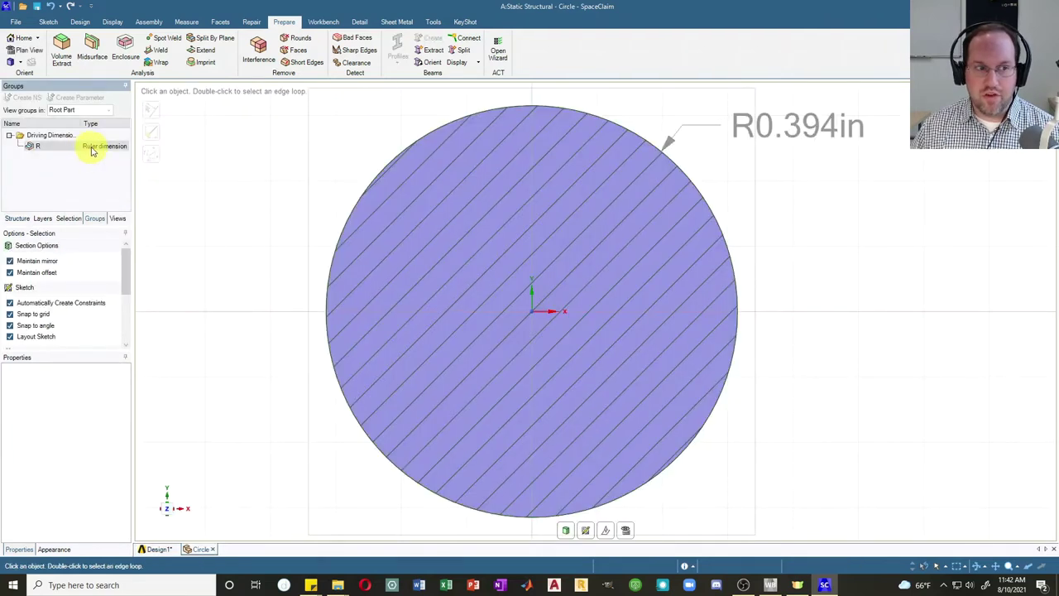
pyautogui.click(95, 153)
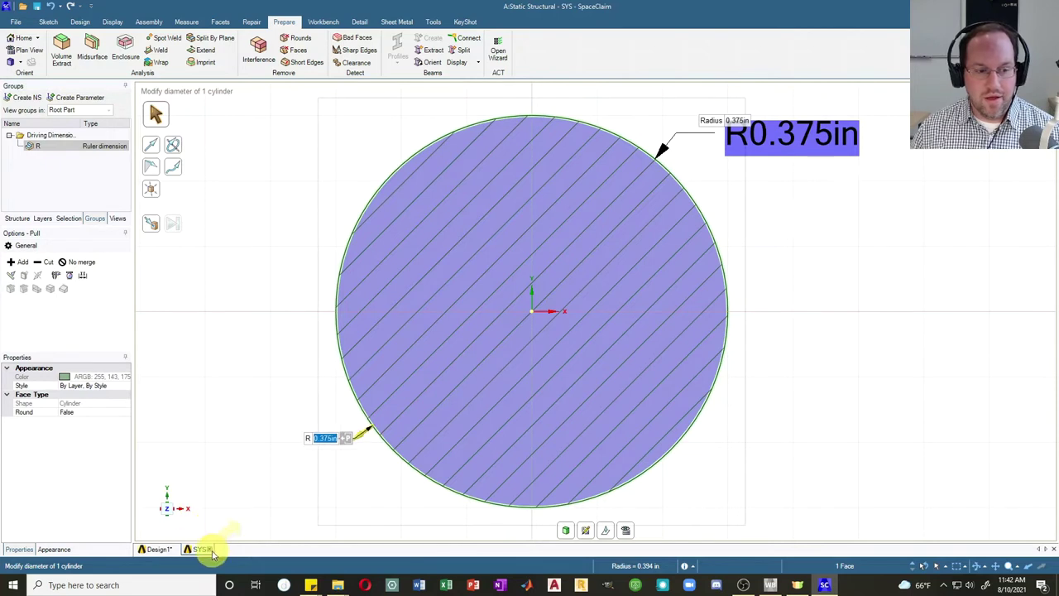
pyautogui.click(174, 549)
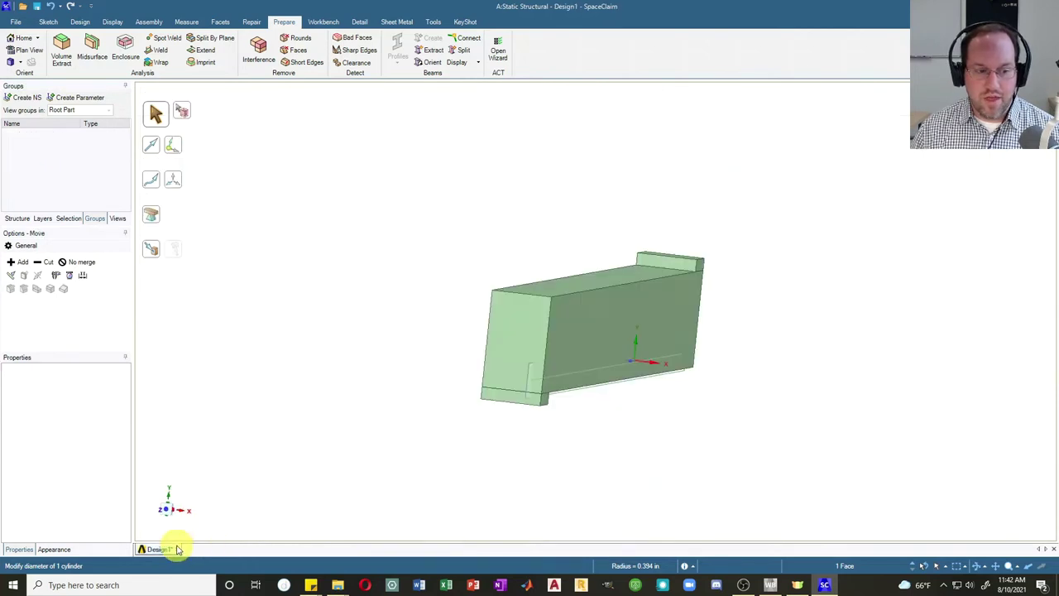
# Create a circular rebar beam along the solid's bottom and expand the Beams group.
pyautogui.click(15, 219)
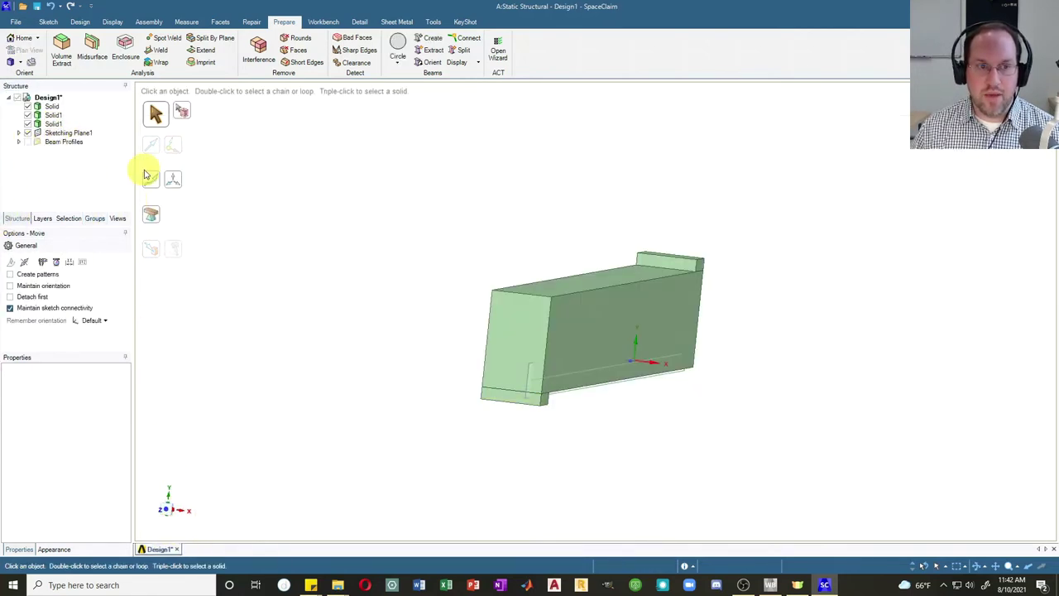
pyautogui.click(431, 38)
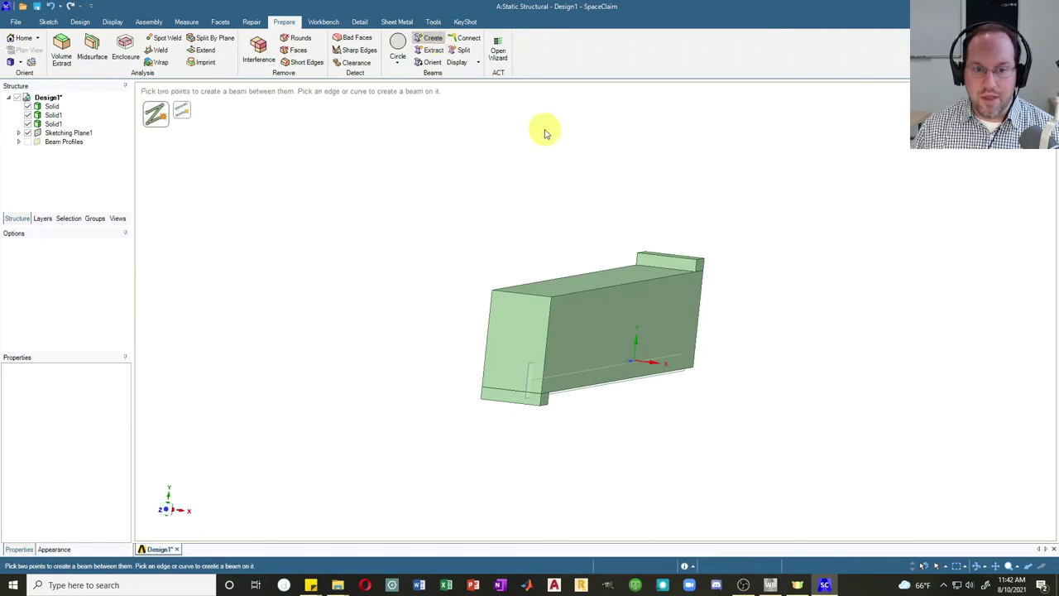
pyautogui.click(579, 377)
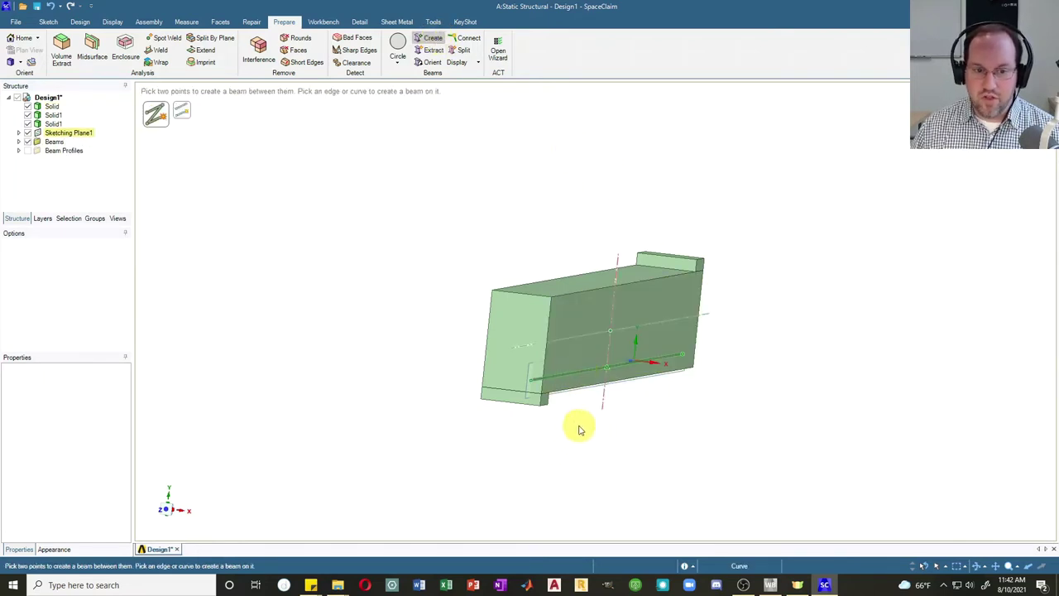
pyautogui.click(586, 371)
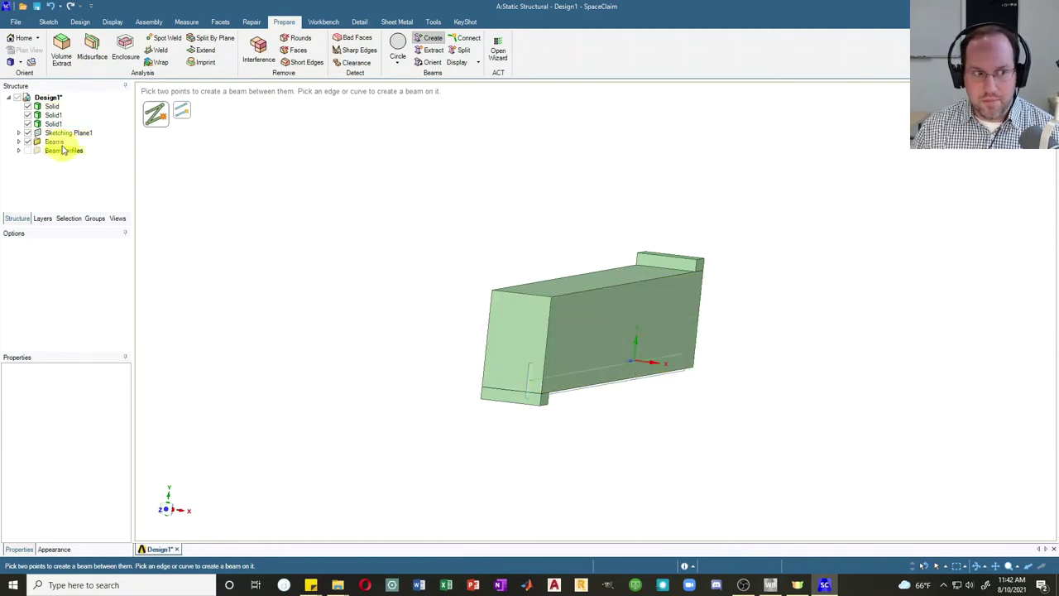
pyautogui.click(19, 142)
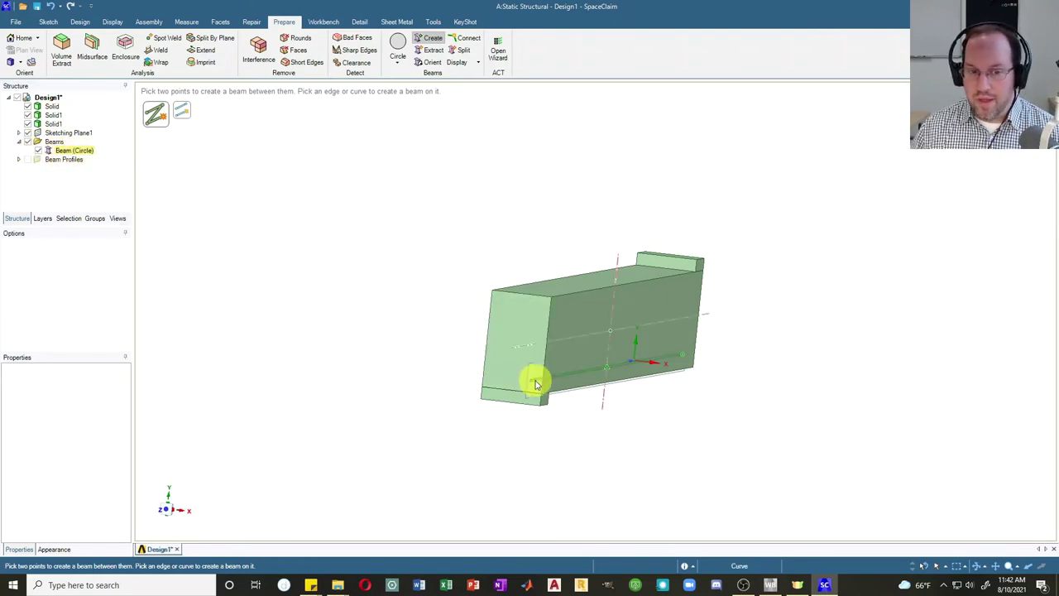
pyautogui.click(55, 23)
# Linear-pattern the rebar into four beams spaced 2 in along the bottom edge.
pyautogui.click(79, 22)
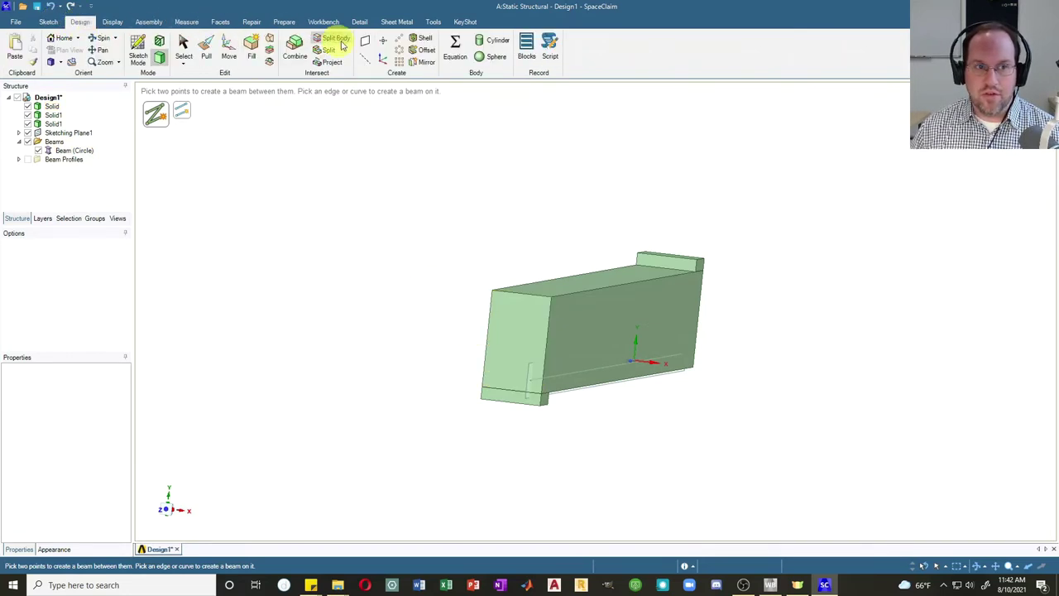
pyautogui.click(400, 41)
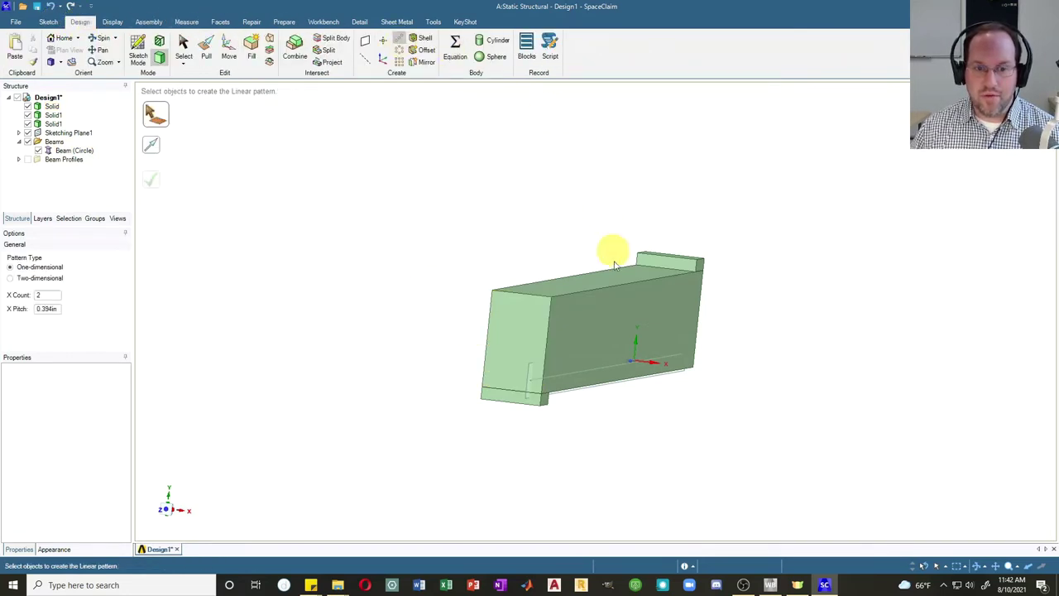
pyautogui.click(577, 374)
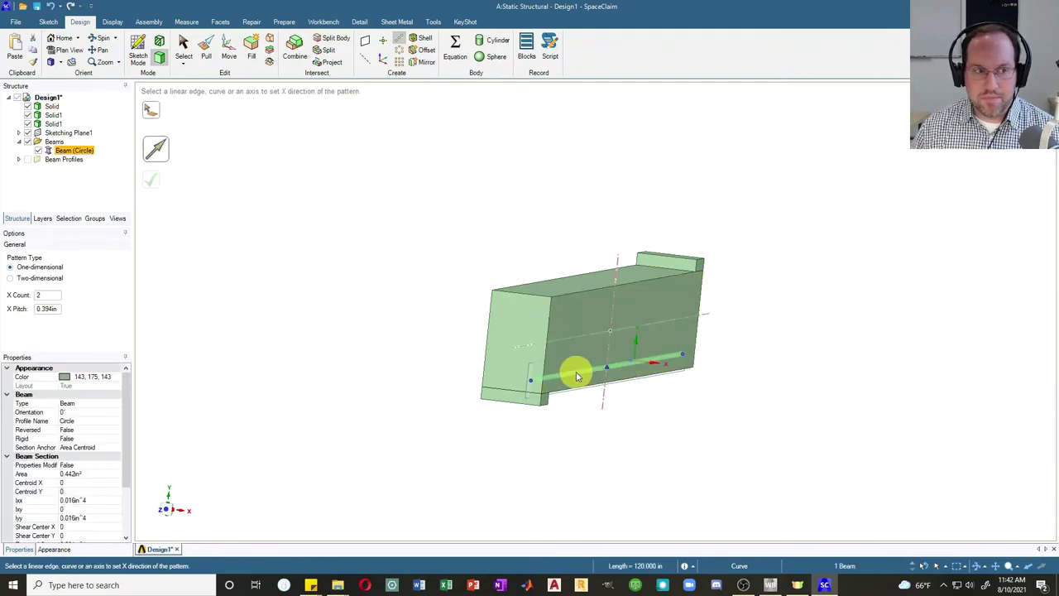
pyautogui.click(512, 394)
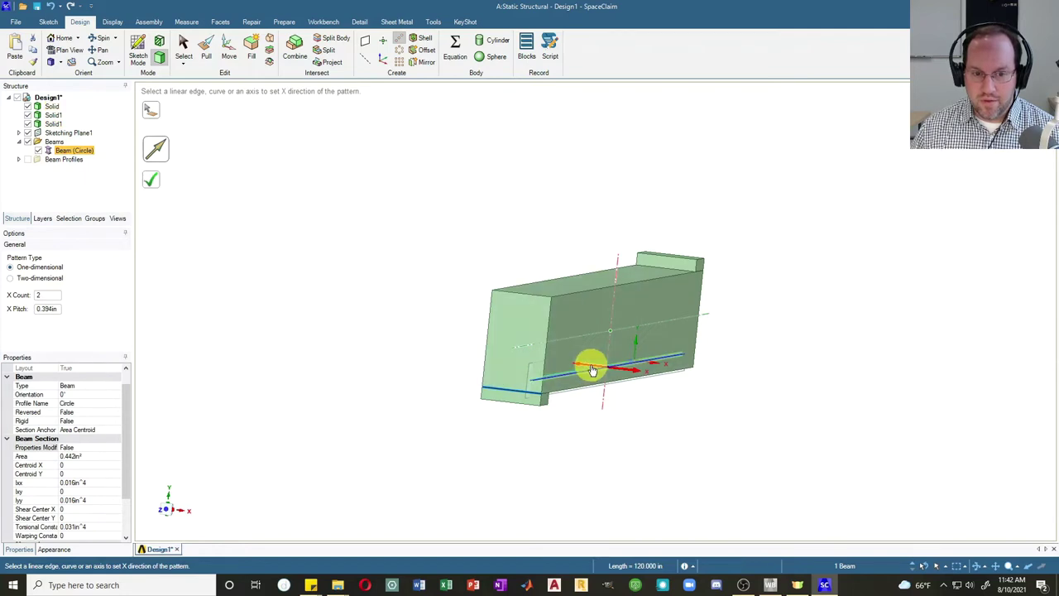
pyautogui.click(43, 308)
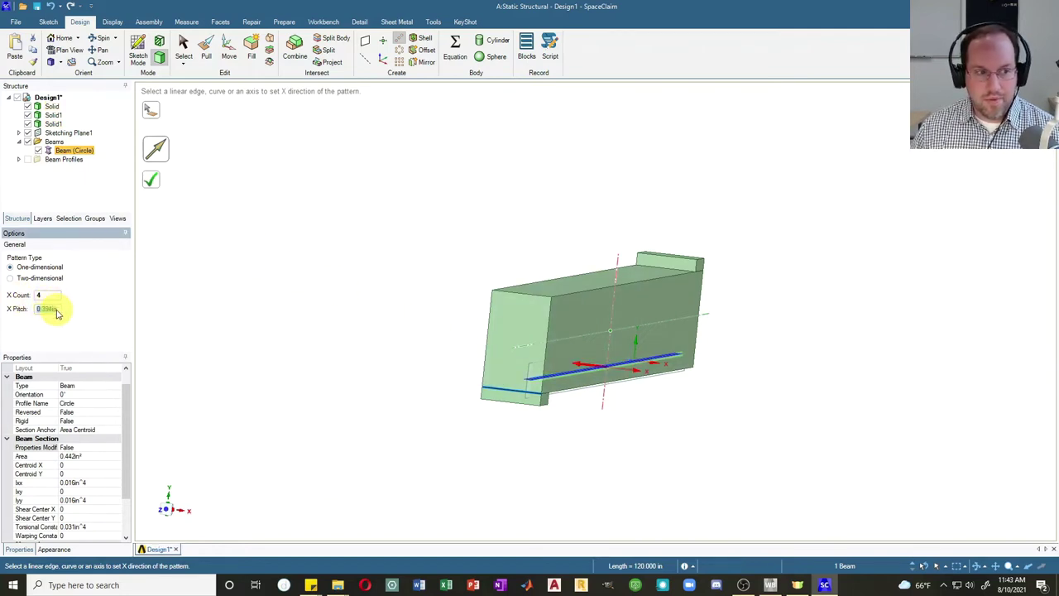
pyautogui.write('2')
pyautogui.press('Return')
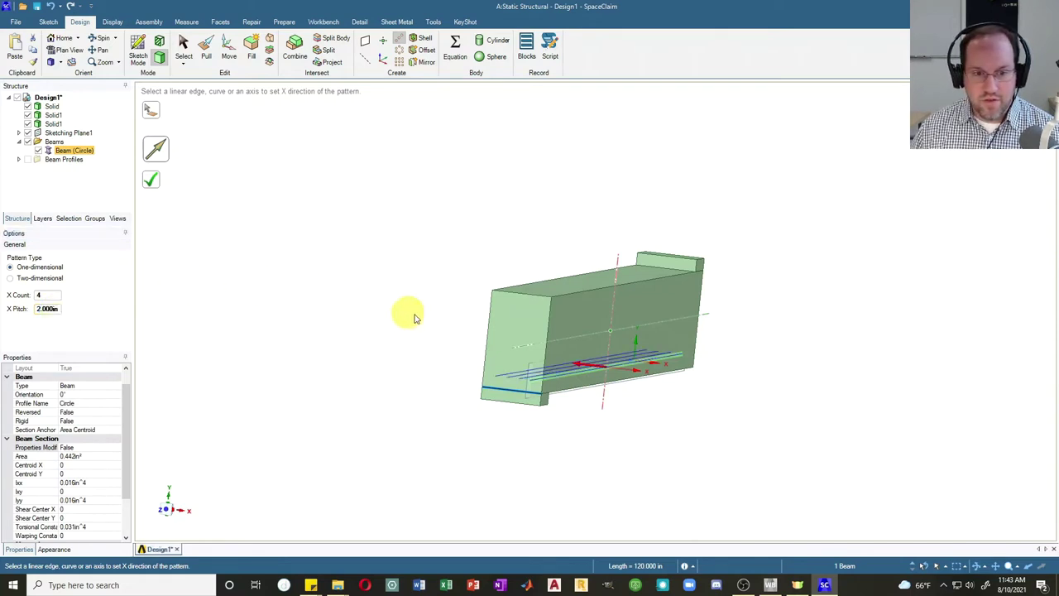
pyautogui.moveTo(508, 392); pyautogui.dragTo(456, 369, button='middle')
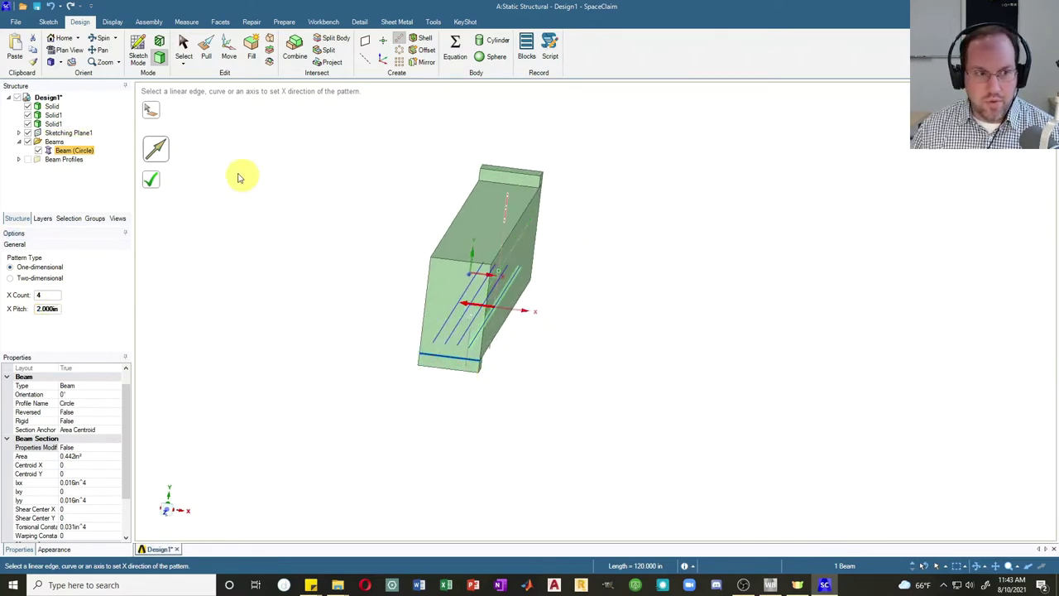
pyautogui.click(151, 180)
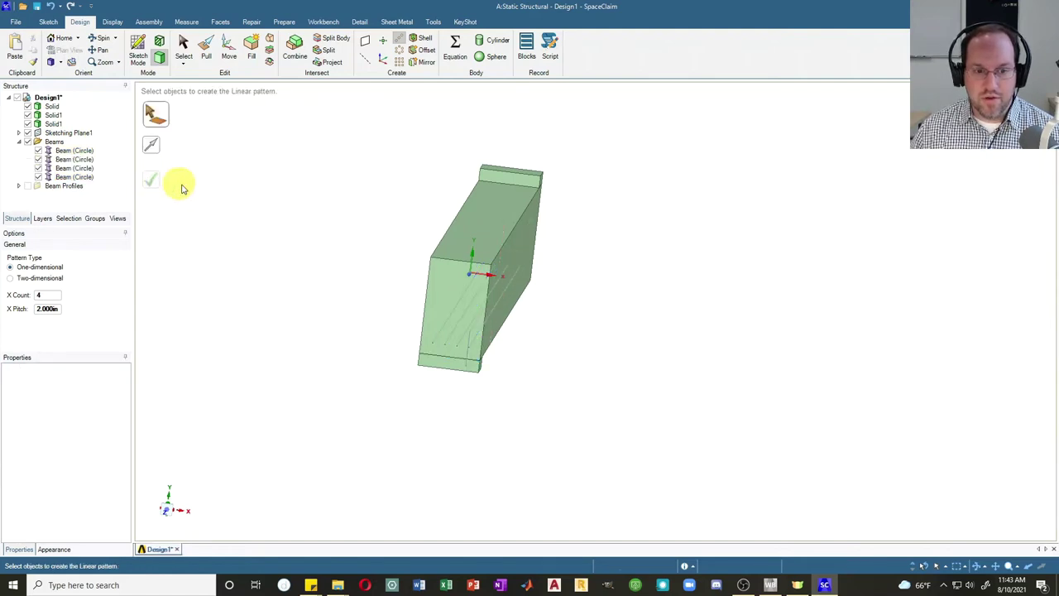
pyautogui.click(73, 151)
pyautogui.keyDown('shift'); pyautogui.click(79, 177); pyautogui.keyUp('shift')
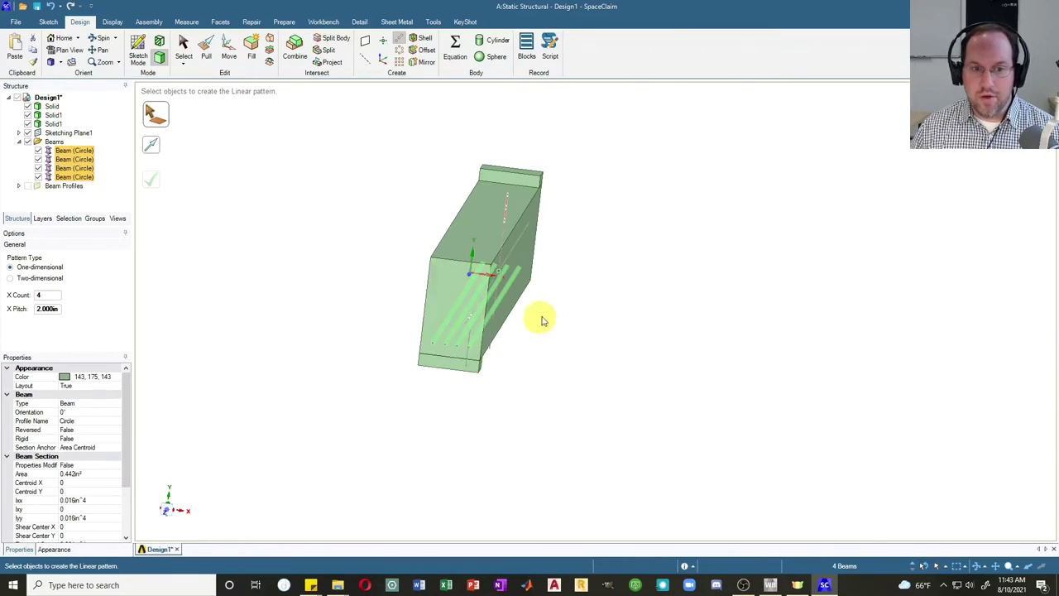
pyautogui.moveTo(589, 277)
pyautogui.mouseDown(button='middle')
pyautogui.moveTo(603, 301)
pyautogui.moveTo(579, 295)
pyautogui.mouseUp(button='middle')
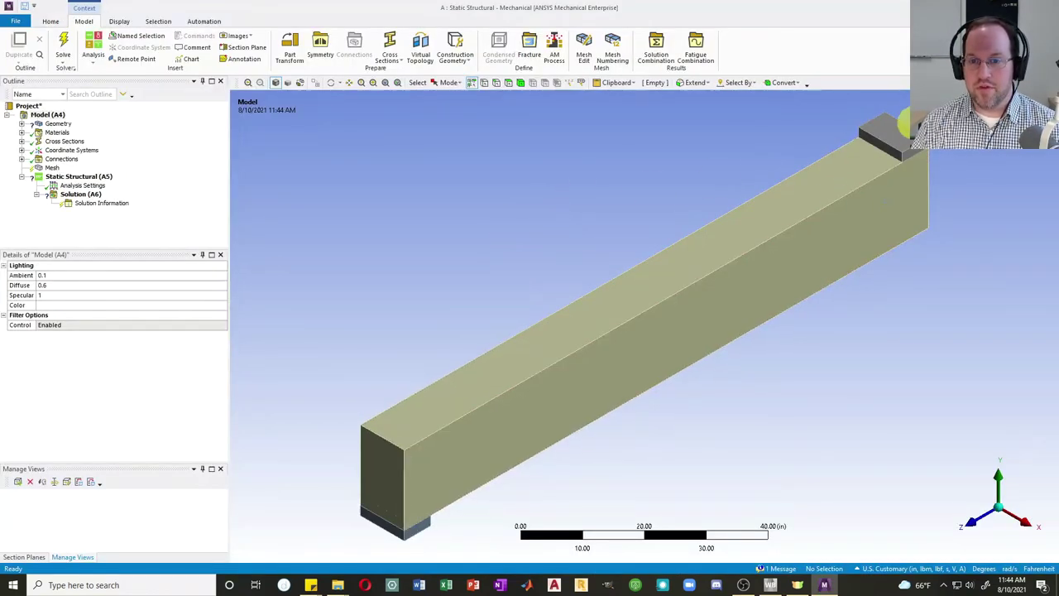
# Add a Symmetry Region scoped to the beam's two cut end faces, with symmetry normal Z Axis.
pyautogui.click(321, 50)
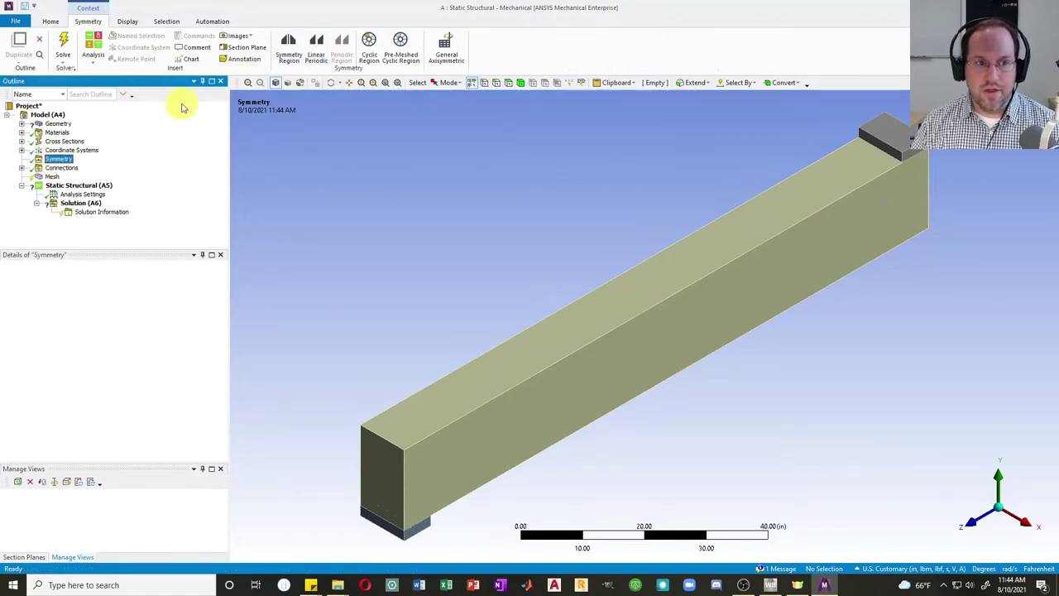
pyautogui.click(289, 48)
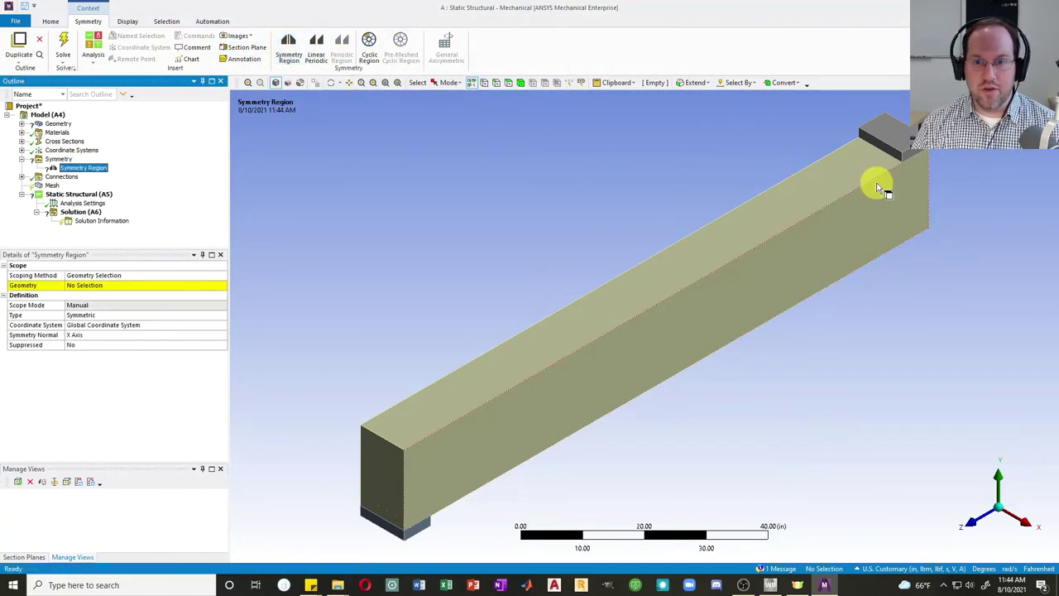
pyautogui.moveTo(884, 189); pyautogui.dragTo(844, 243, button='middle')
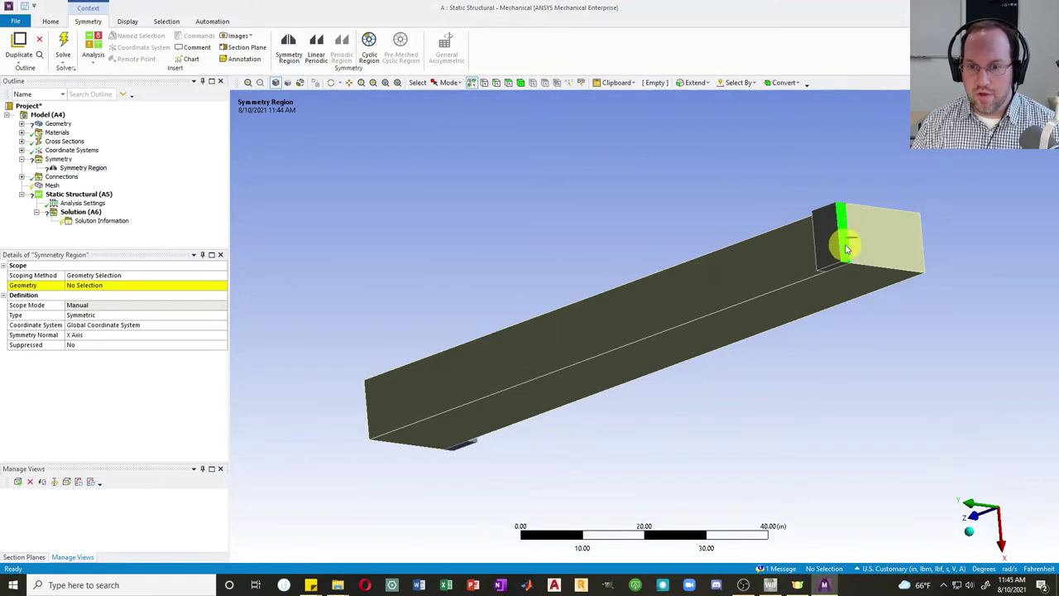
pyautogui.click(855, 248)
pyautogui.click(91, 285)
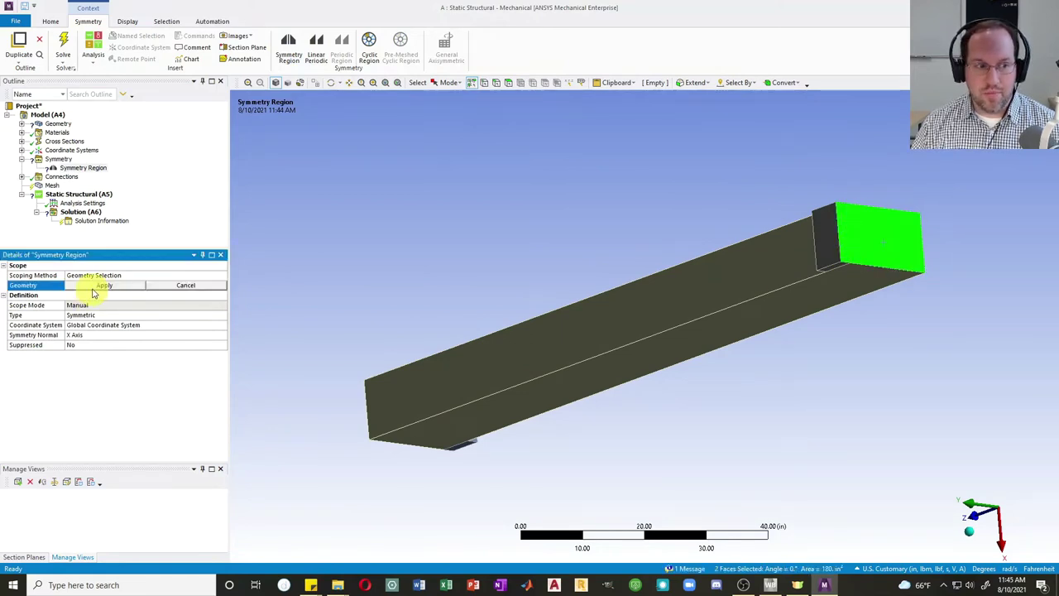
pyautogui.click(99, 285)
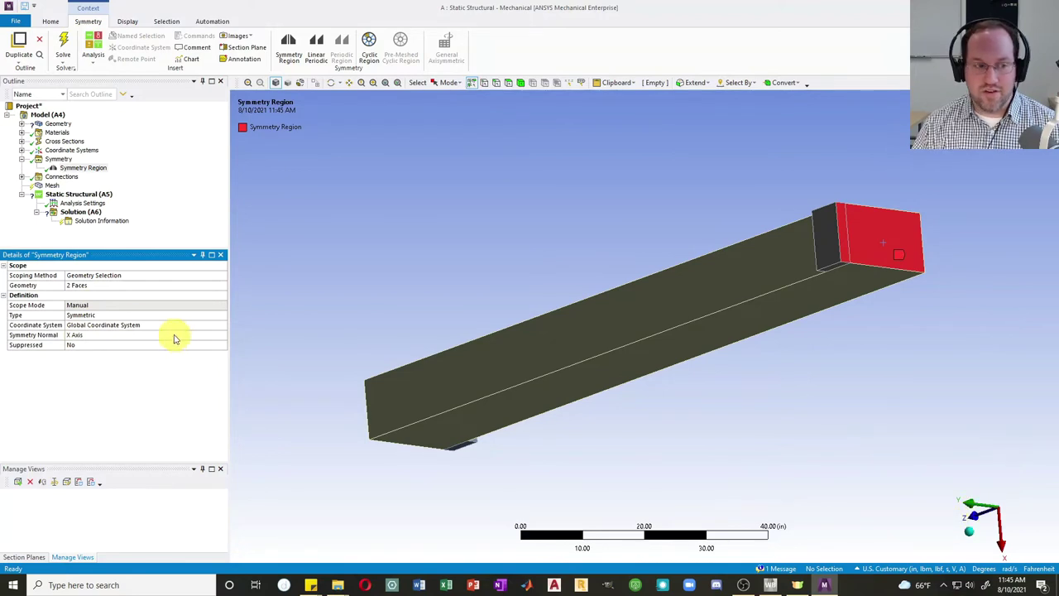
pyautogui.click(190, 335)
pyautogui.click(222, 335)
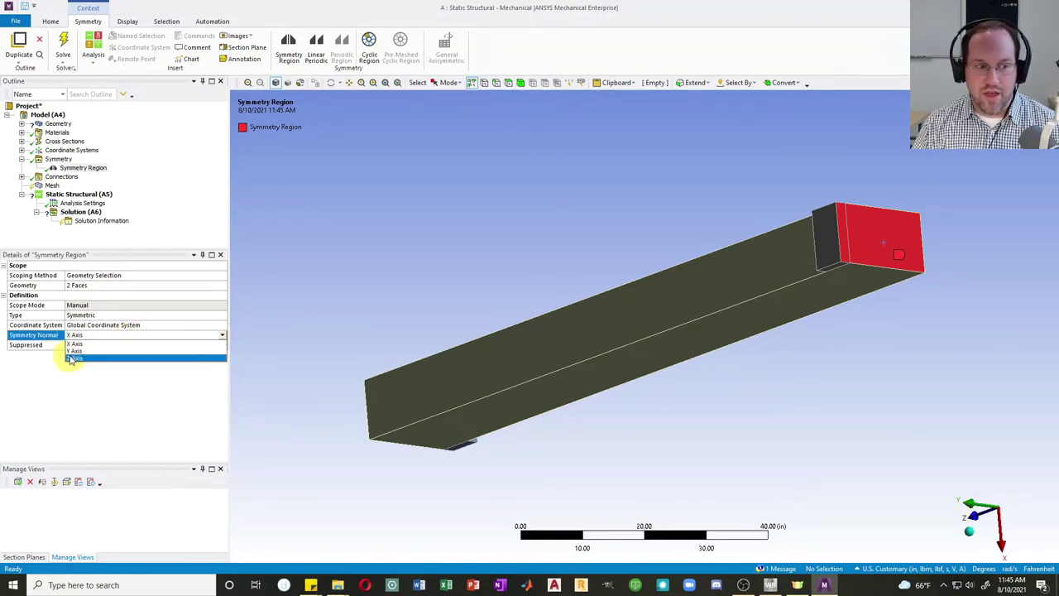
pyautogui.click(72, 358)
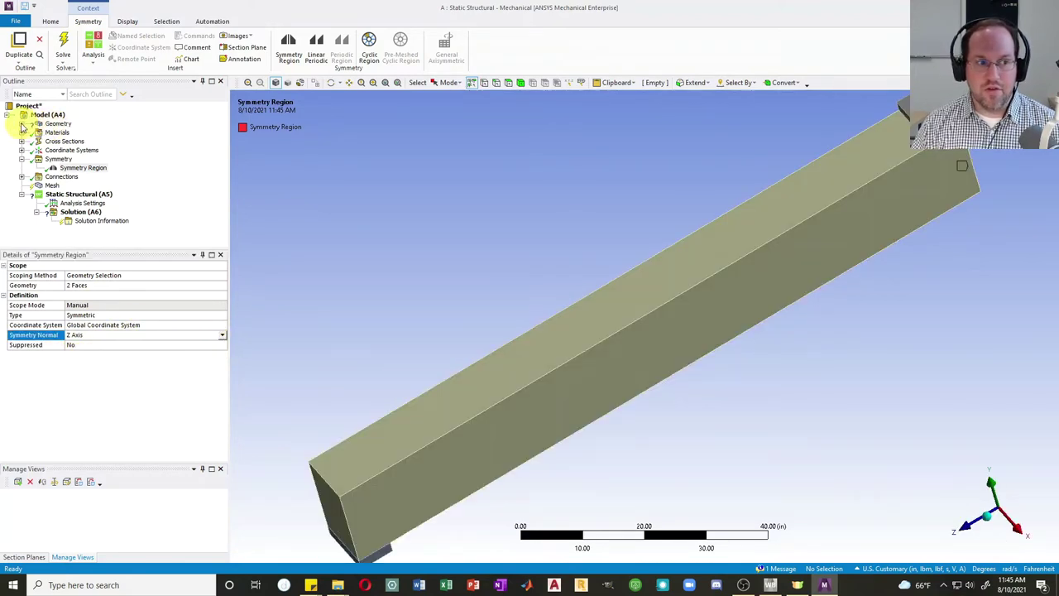
# Assign Bearing material to the two Solid1 support bodies.
pyautogui.click(21, 124)
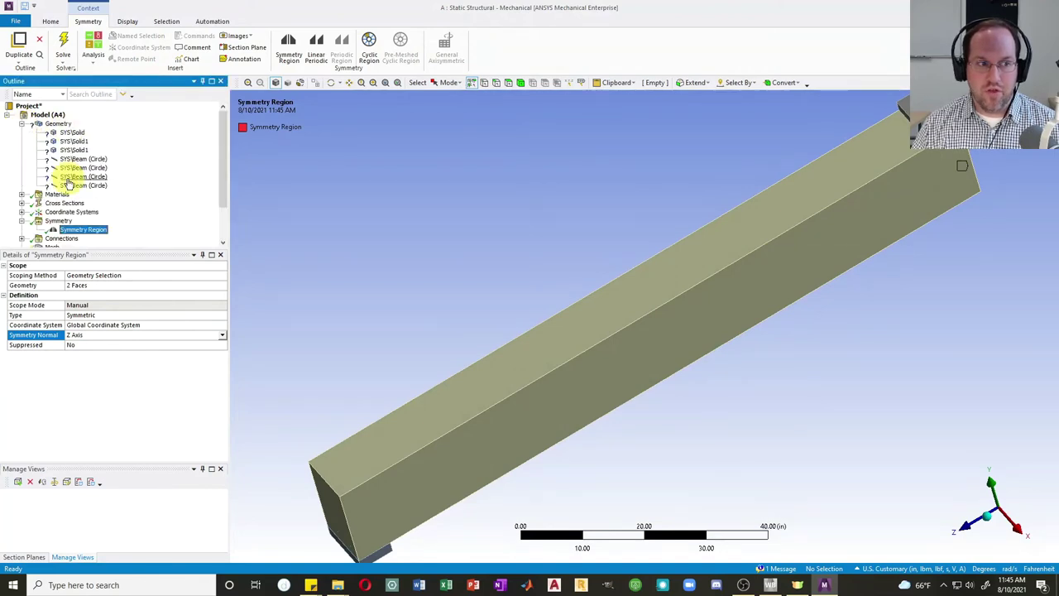
pyautogui.click(73, 135)
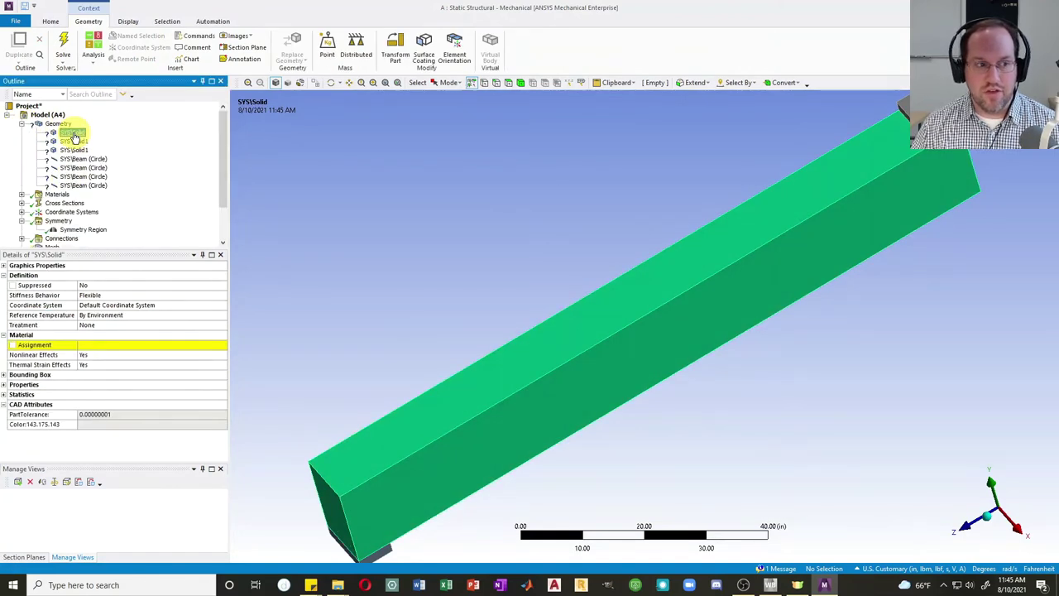
pyautogui.click(153, 346)
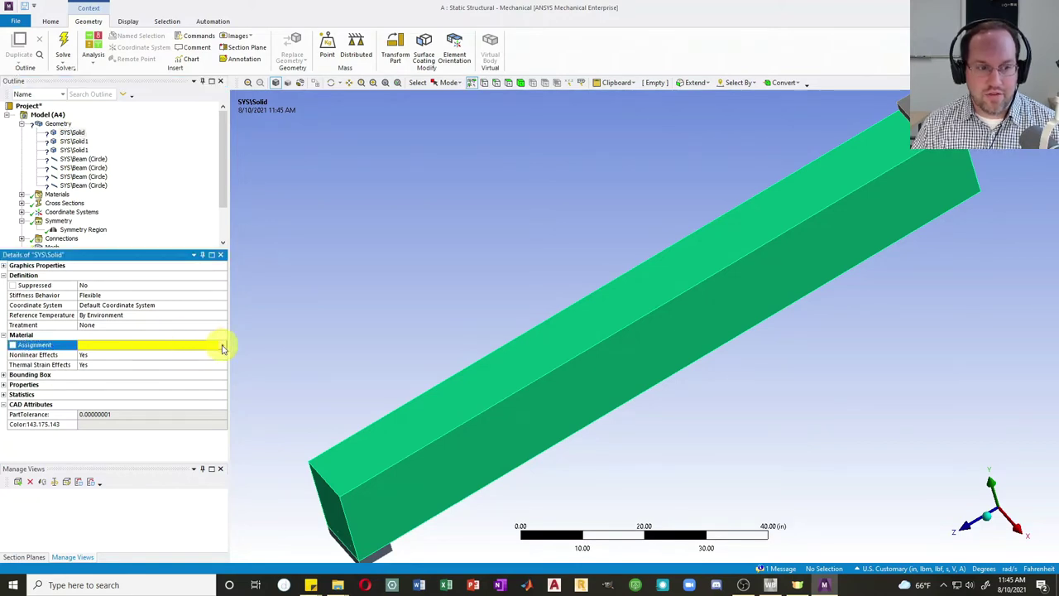
pyautogui.click(221, 348)
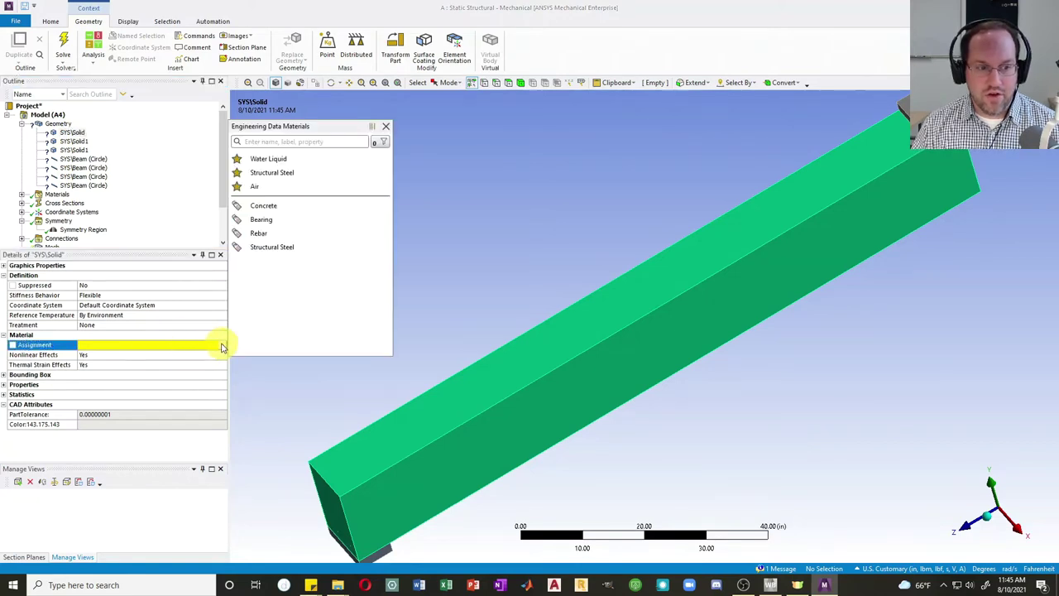
pyautogui.click(73, 149)
pyautogui.keyDown('ctrl'); pyautogui.click(73, 141); pyautogui.keyUp('ctrl')
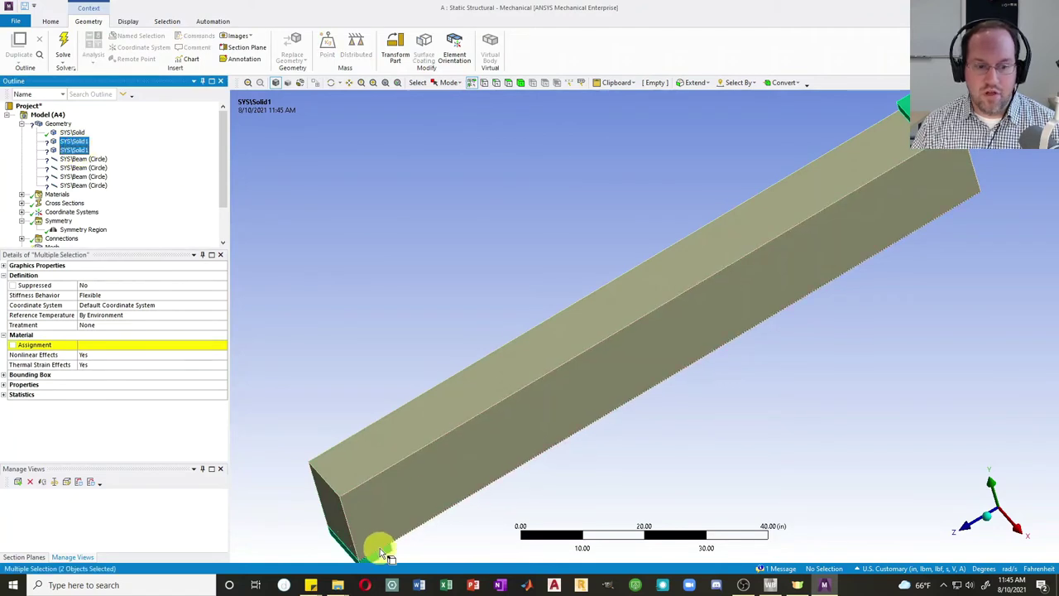
pyautogui.click(188, 347)
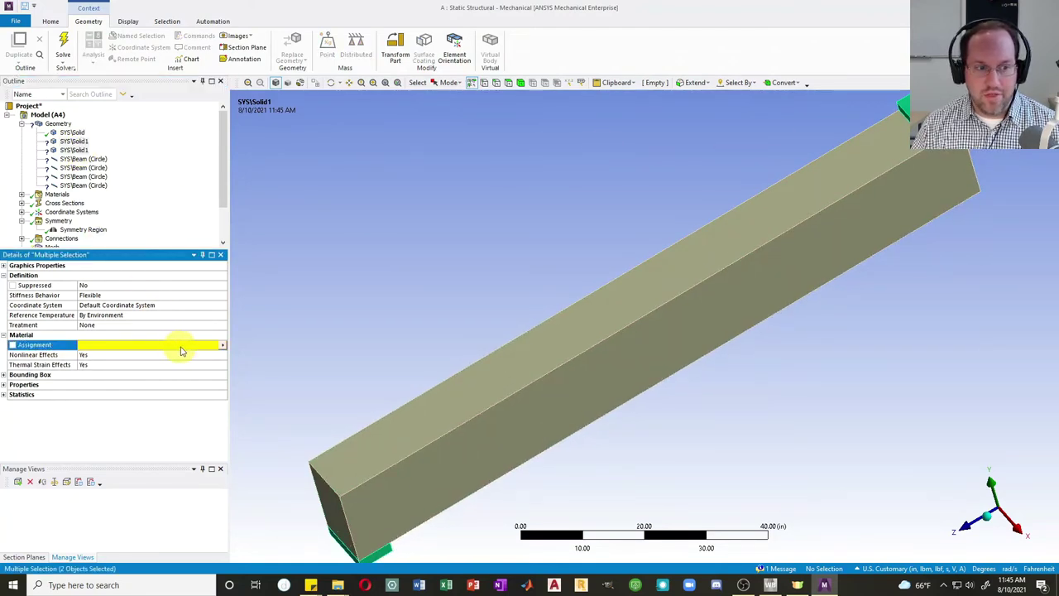
pyautogui.click(221, 346)
pyautogui.click(274, 220)
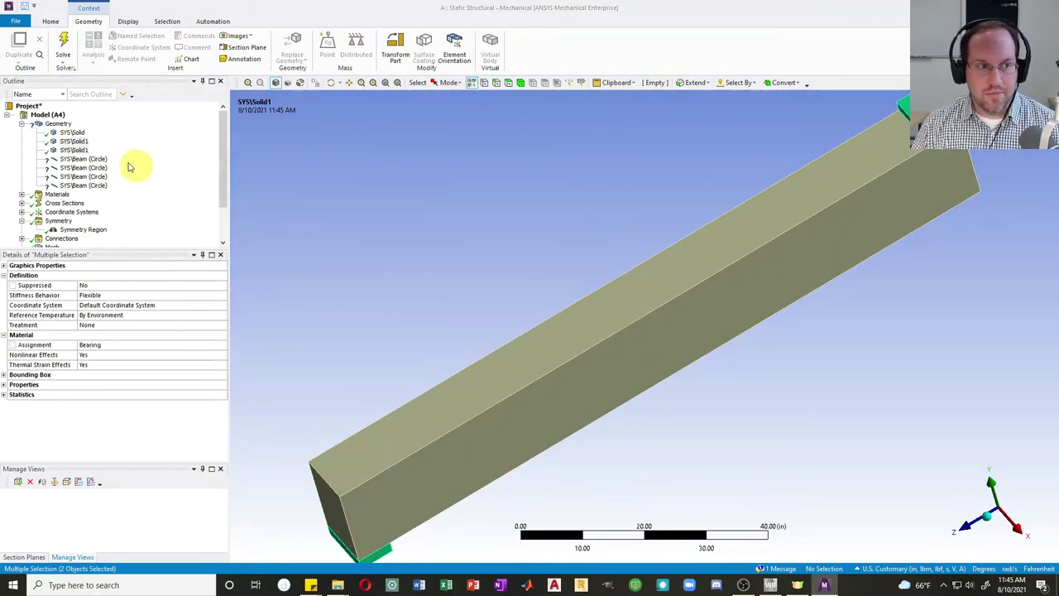
# Set the four Beam (Circle) bodies to Rebar material and Reinforcement model type.
pyautogui.click(82, 159)
pyautogui.keyDown('shift'); pyautogui.click(87, 185); pyautogui.keyUp('shift')
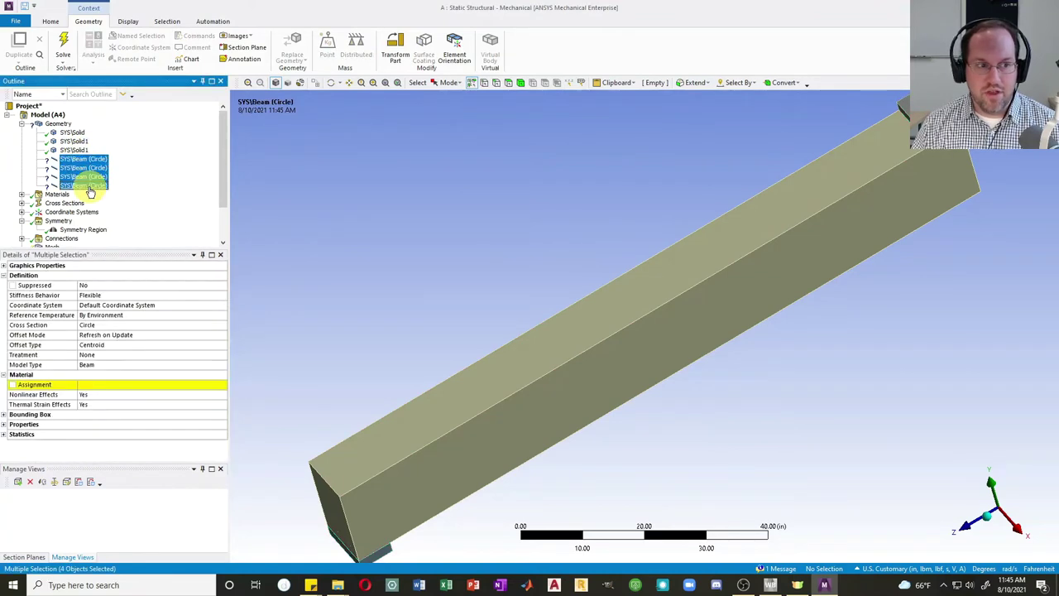
pyautogui.click(203, 385)
pyautogui.click(221, 386)
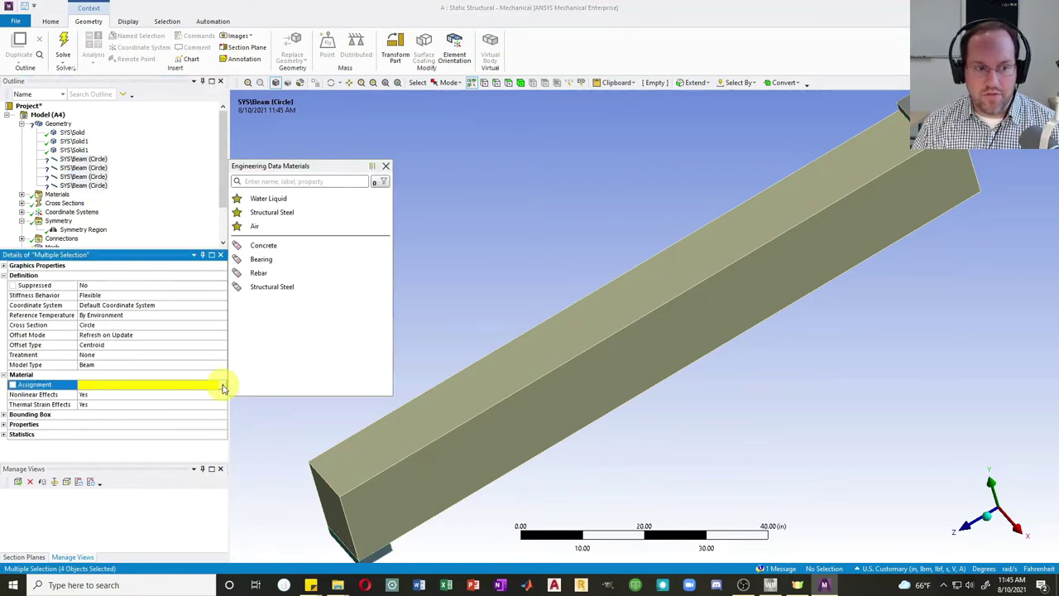
pyautogui.click(260, 274)
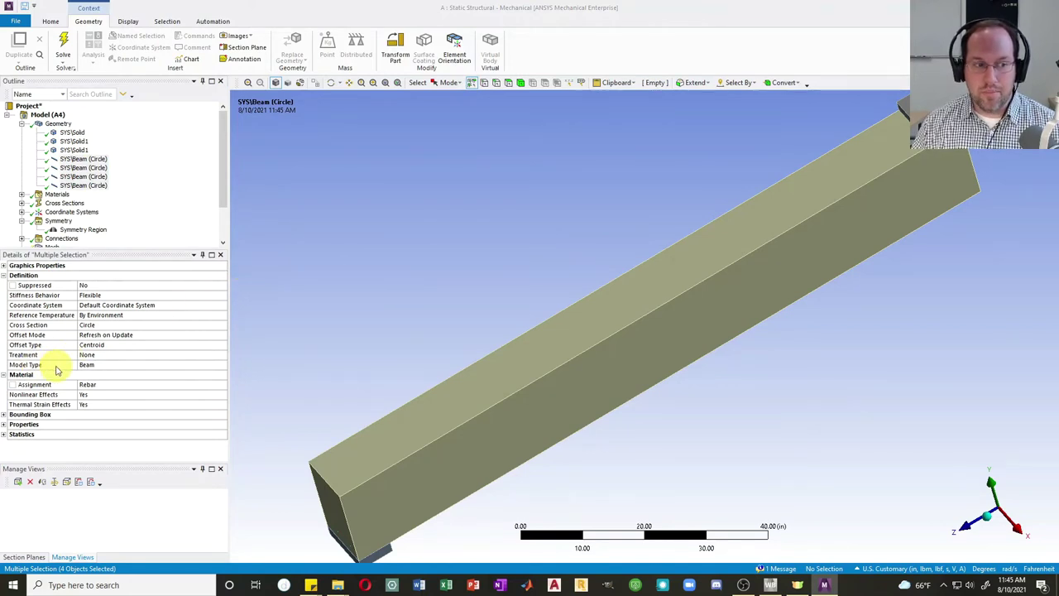
pyautogui.click(98, 366)
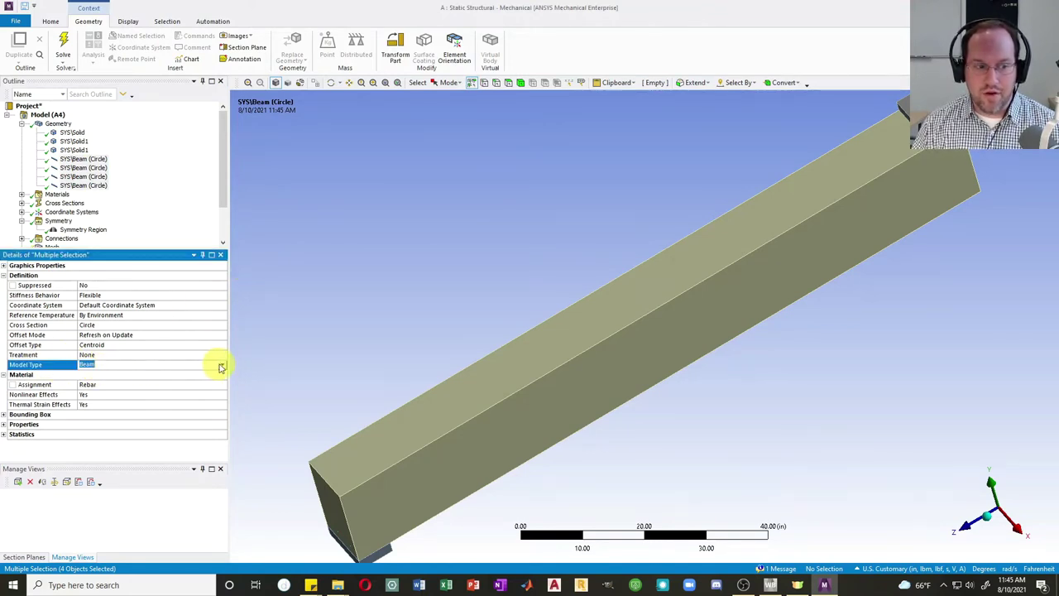
pyautogui.click(221, 364)
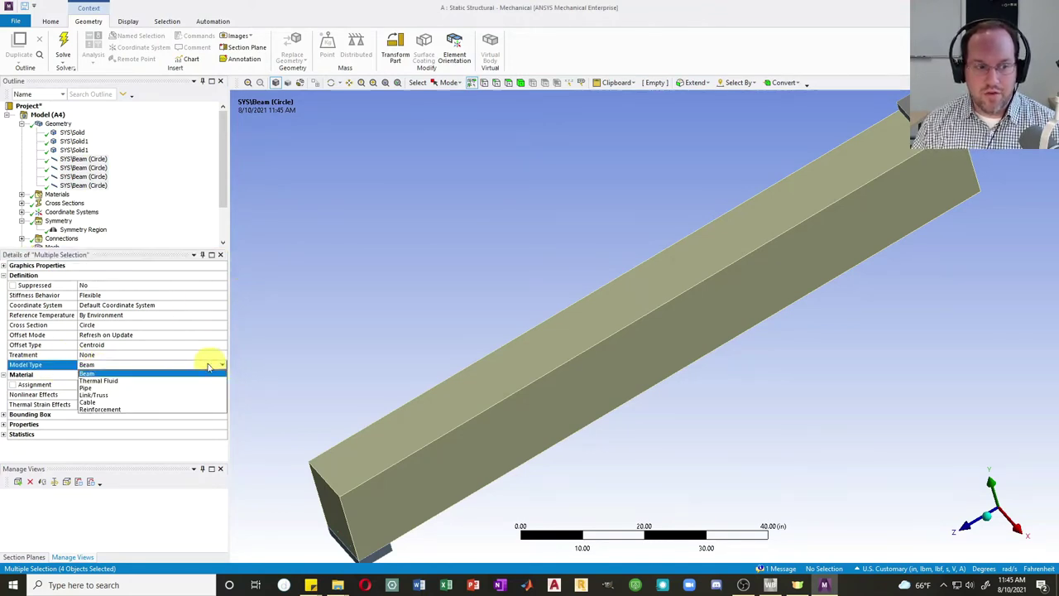
pyautogui.click(98, 410)
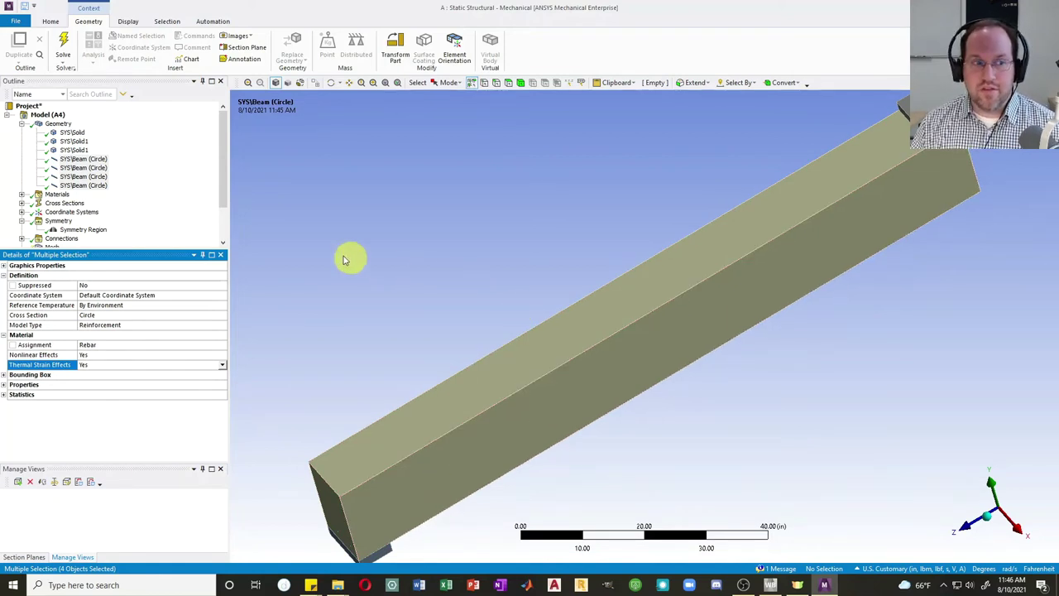
# Expand Connections > Contacts and inspect Contact Region and Contact Region 2.
pyautogui.click(21, 238)
pyautogui.scroll(-1, 35, 220)
pyautogui.click(36, 213)
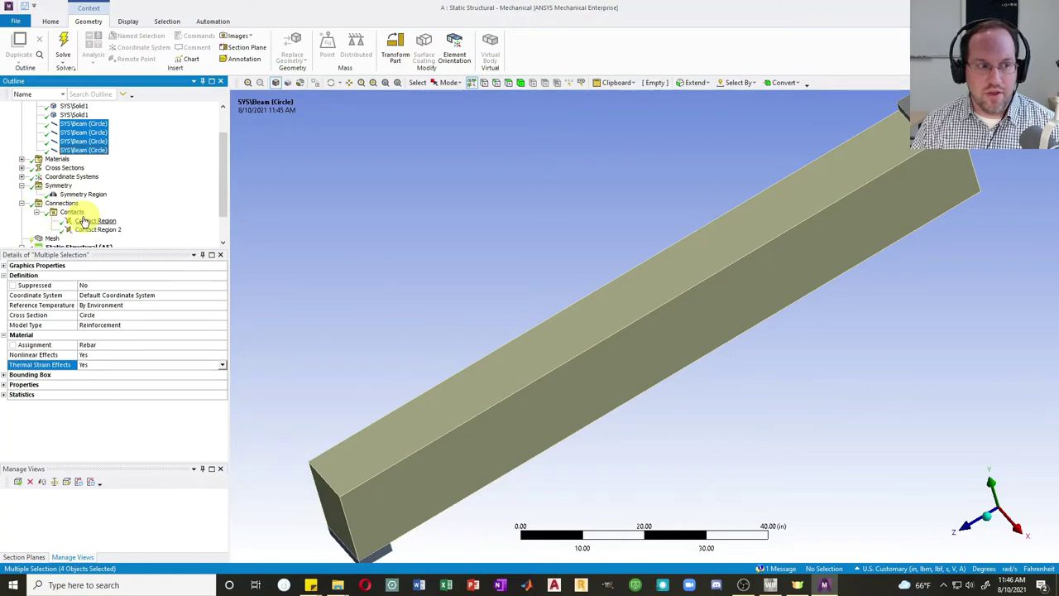
pyautogui.click(90, 221)
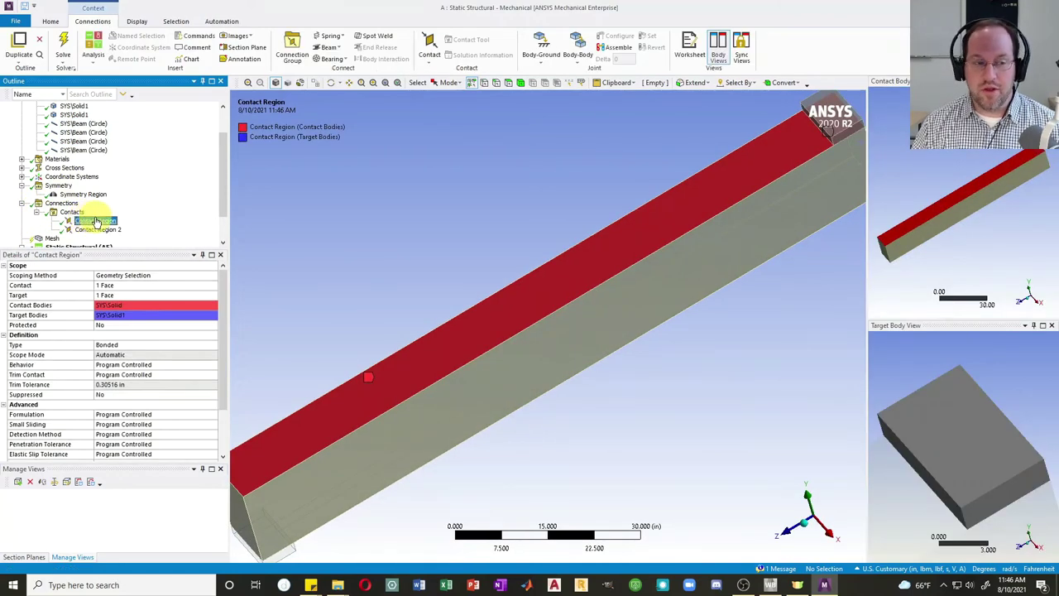
pyautogui.click(96, 229)
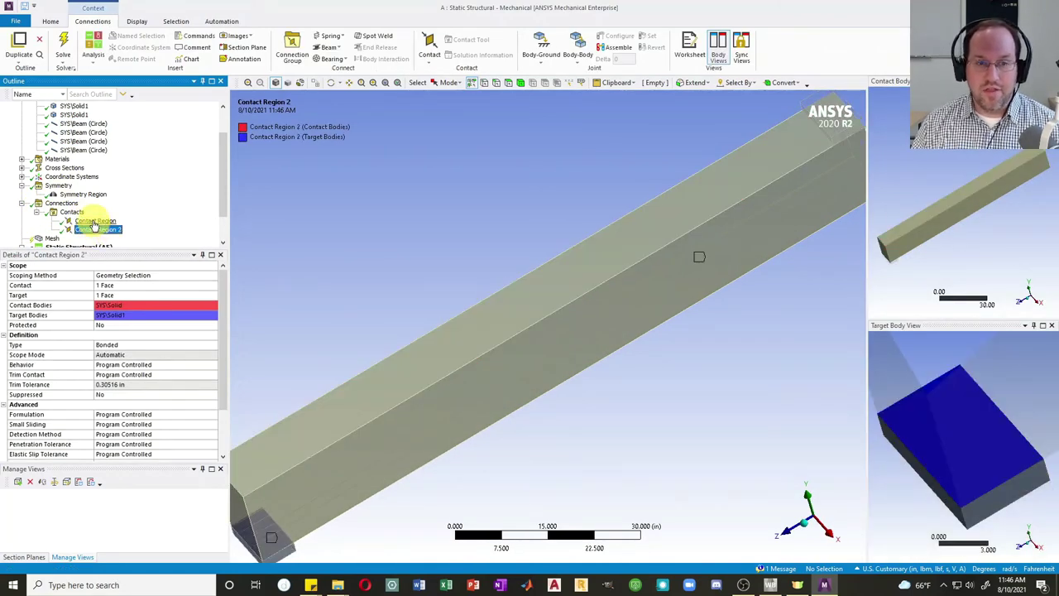
# Compare the two bonded contact regions' bodies, ending on Contact Region 2.
pyautogui.click(95, 221)
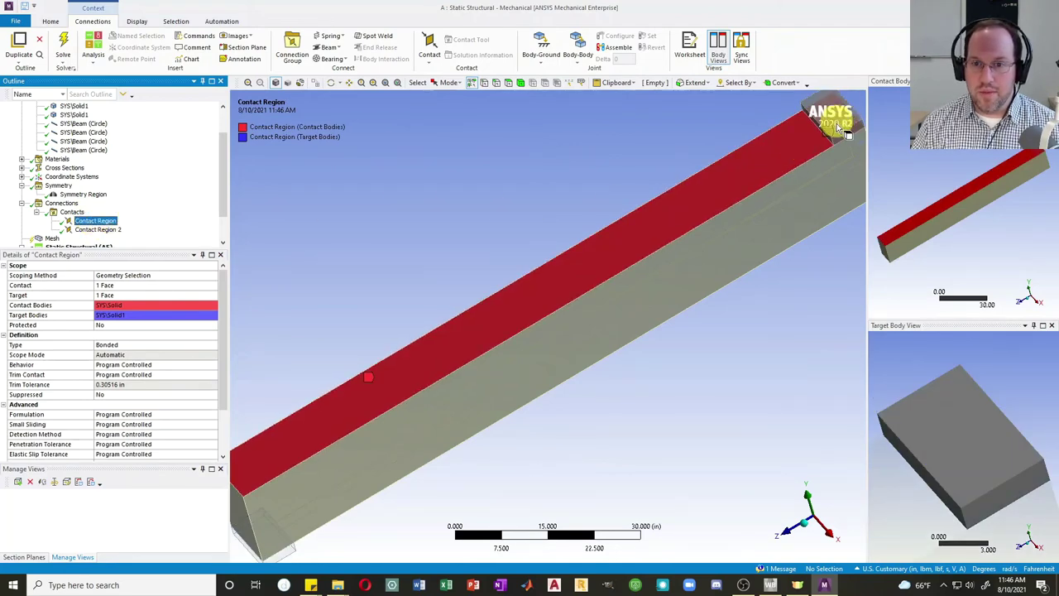
pyautogui.click(97, 231)
pyautogui.press('Up')
pyautogui.press('Down')
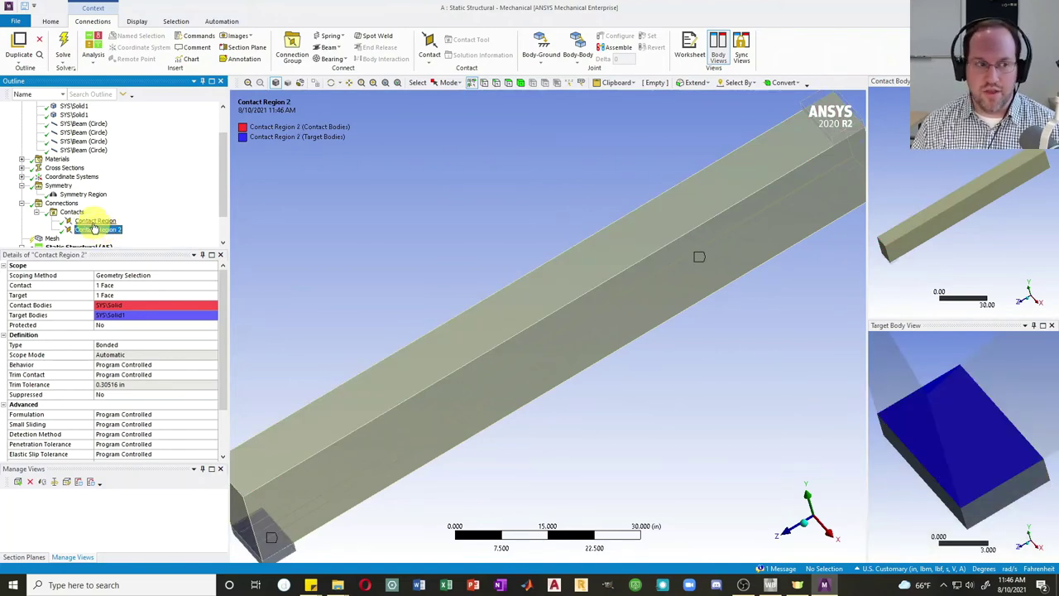
pyautogui.press('Up')
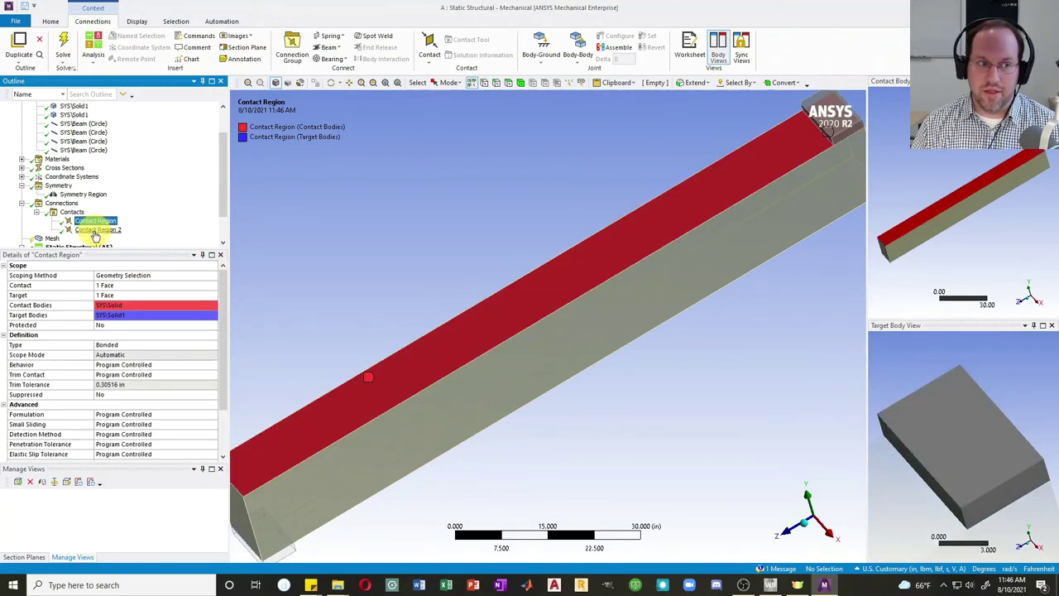
pyautogui.press('Down')
pyautogui.press('Up')
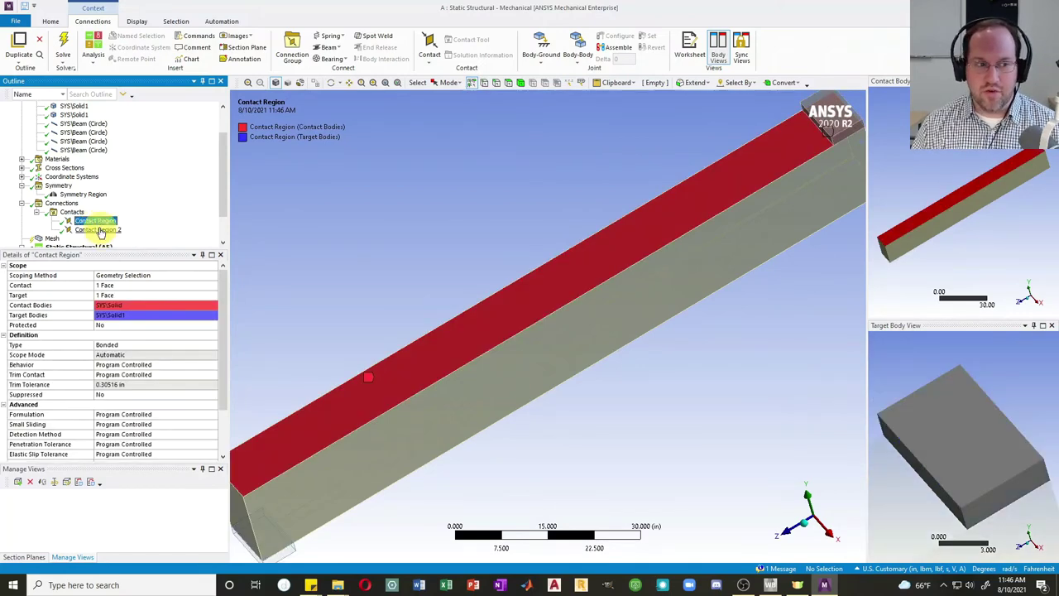
pyautogui.press('Down')
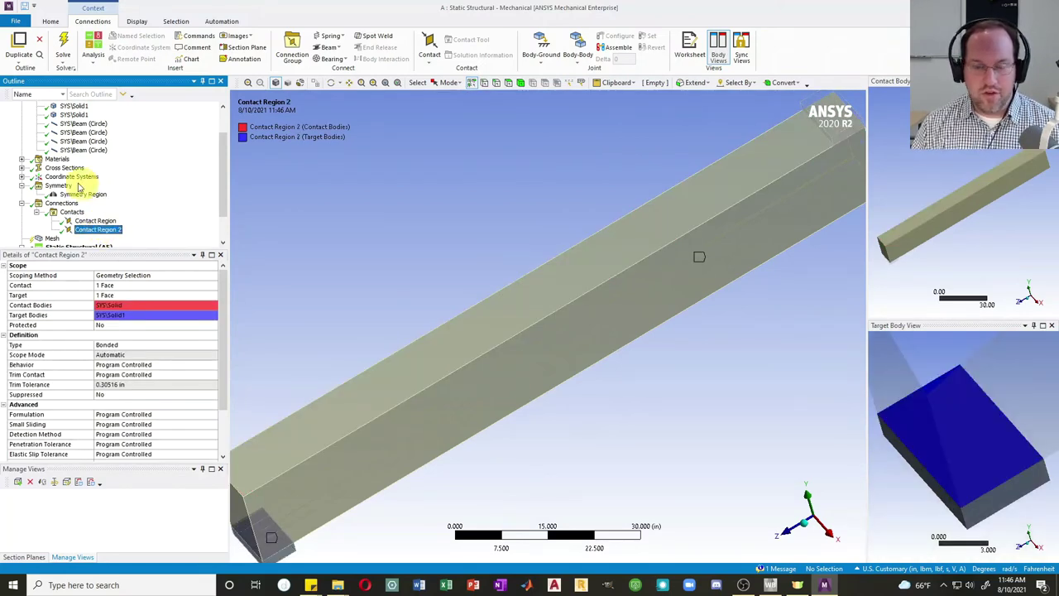
# Generate the beam mesh with 2.0 in element size and Linear element order.
pyautogui.scroll(-1, 25, 207)
pyautogui.click(51, 203)
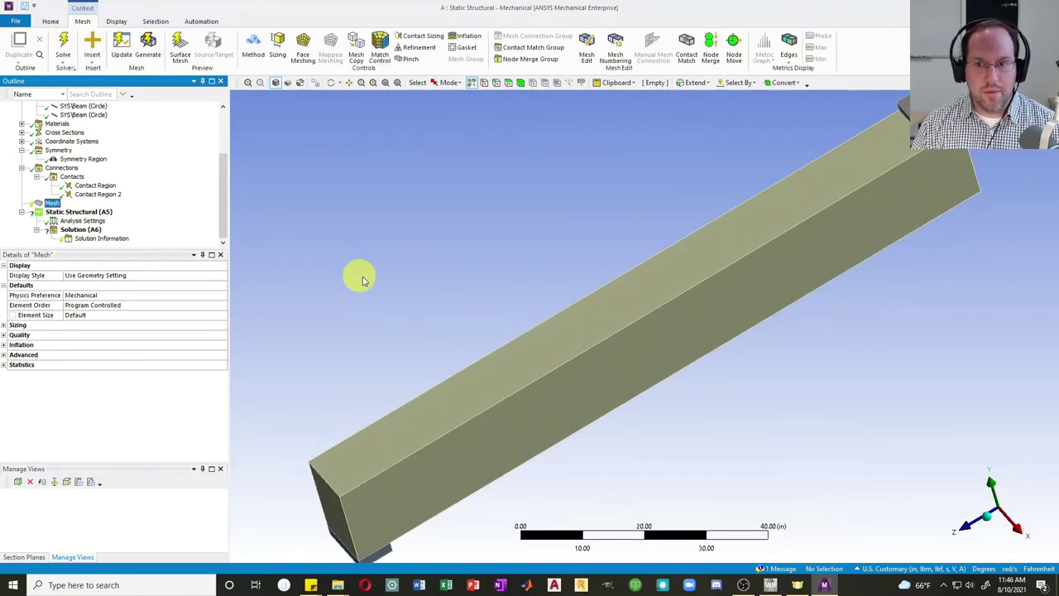
pyautogui.click(93, 314)
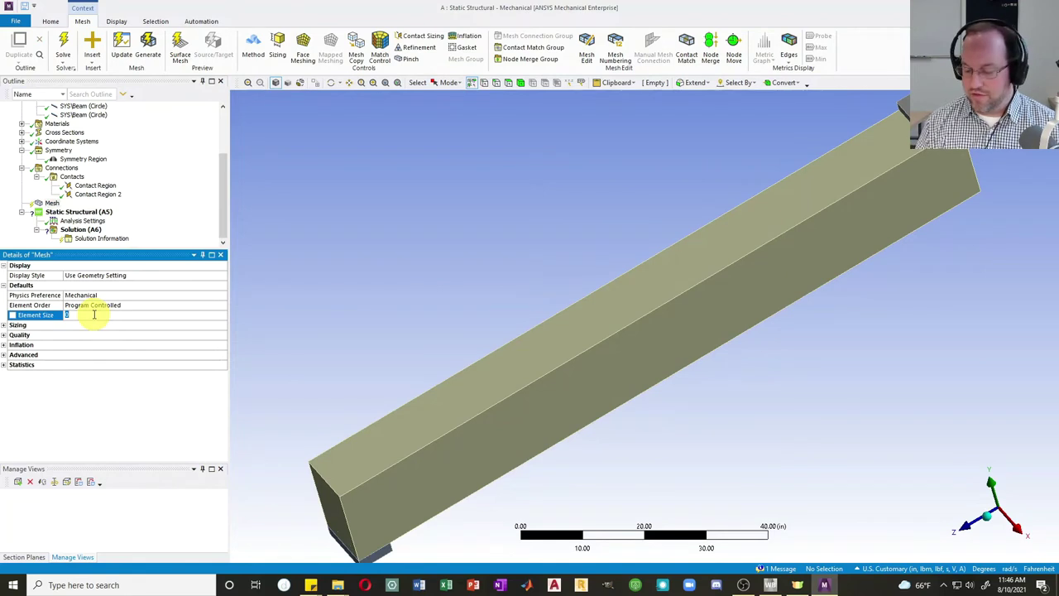
pyautogui.click(149, 304)
pyautogui.click(222, 306)
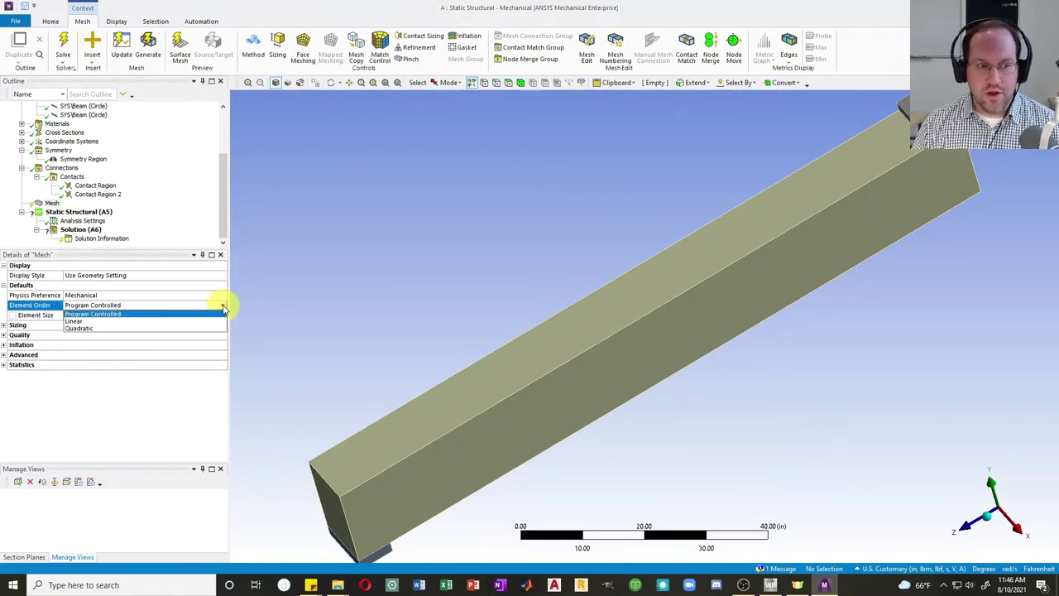
pyautogui.click(74, 323)
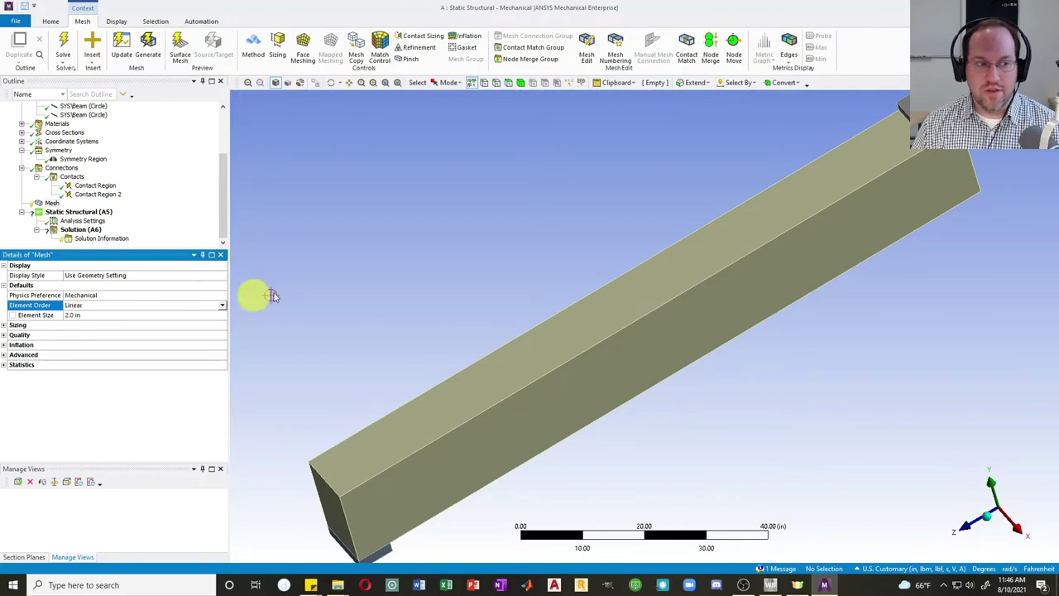
pyautogui.click(148, 50)
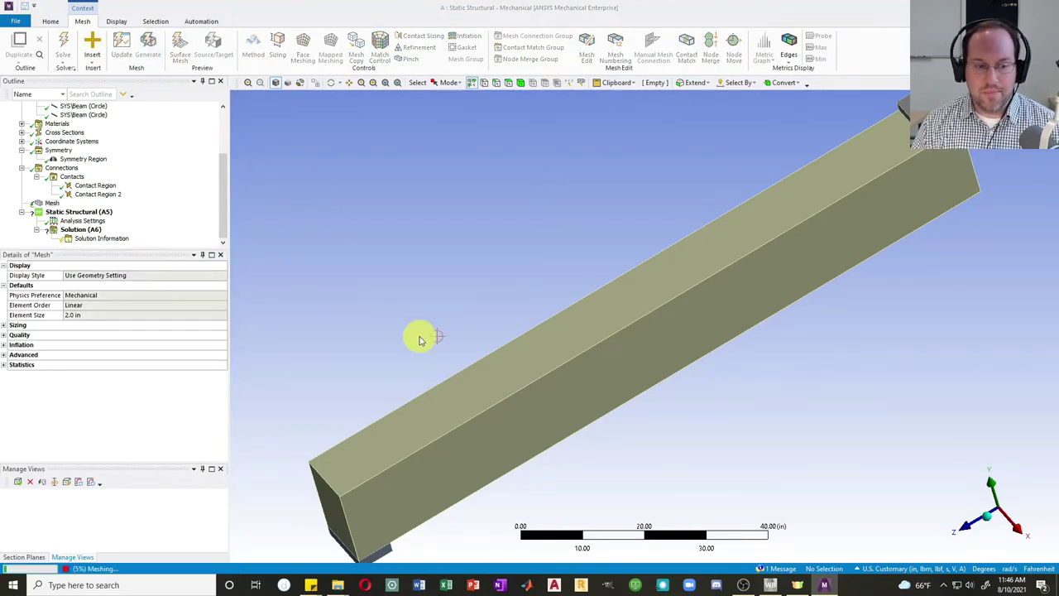
pyautogui.moveTo(440, 324); pyautogui.dragTo(438, 249, button='middle')
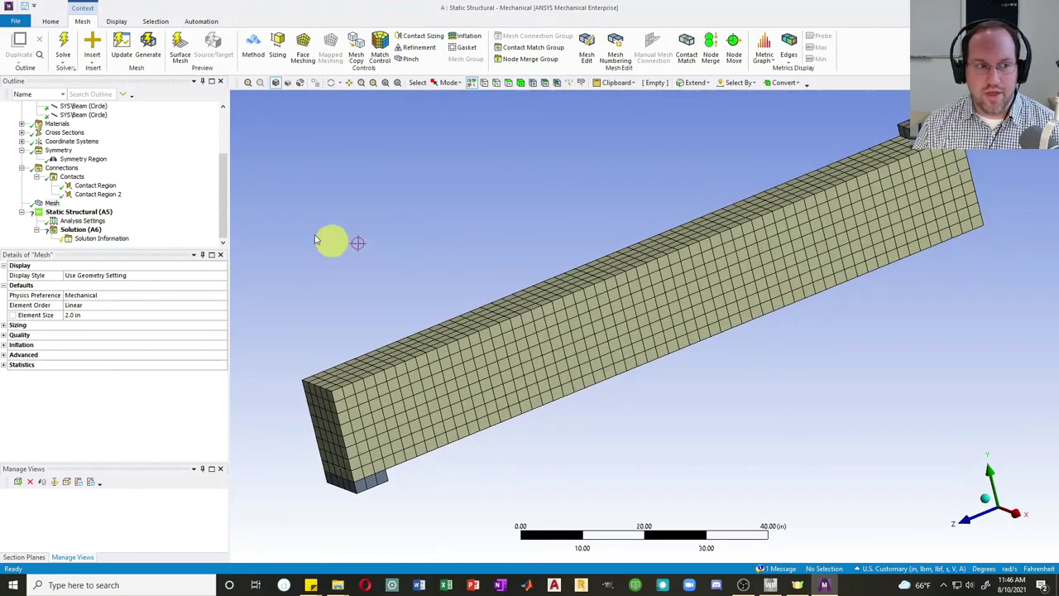
# Add a Fixed Support on the beam's end face.
pyautogui.click(80, 213)
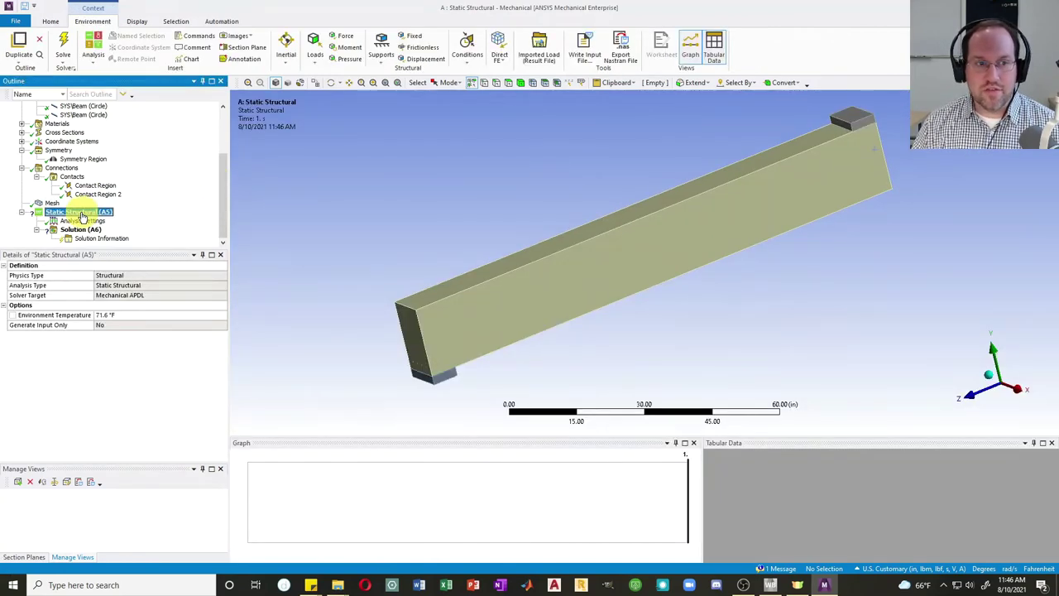
pyautogui.click(410, 35)
pyautogui.moveTo(482, 133); pyautogui.dragTo(504, 166, button='middle')
pyautogui.click(434, 234)
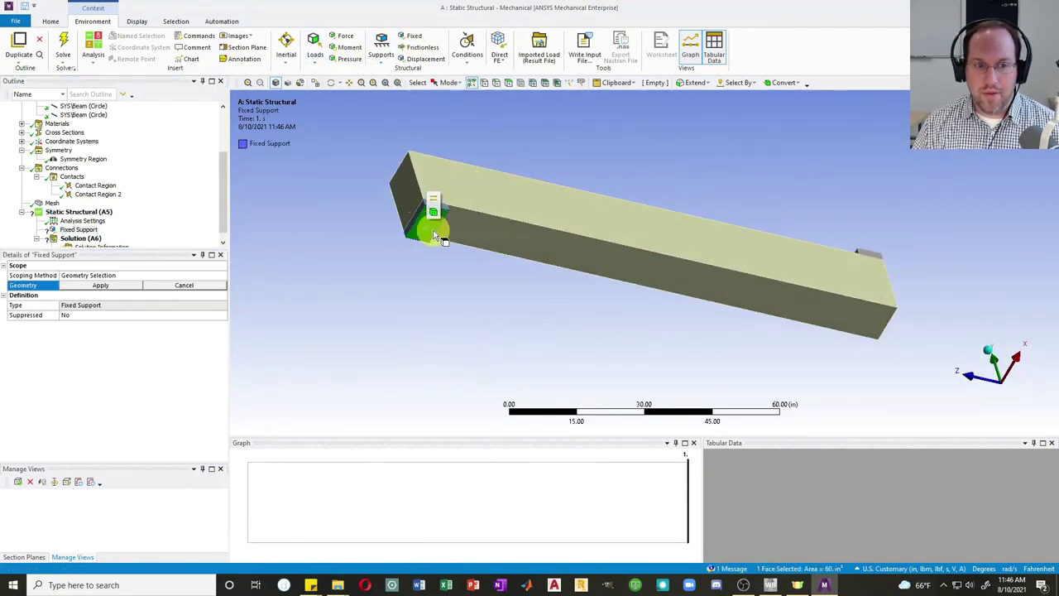
pyautogui.click(100, 284)
pyautogui.moveTo(567, 141); pyautogui.dragTo(409, 206, button='middle')
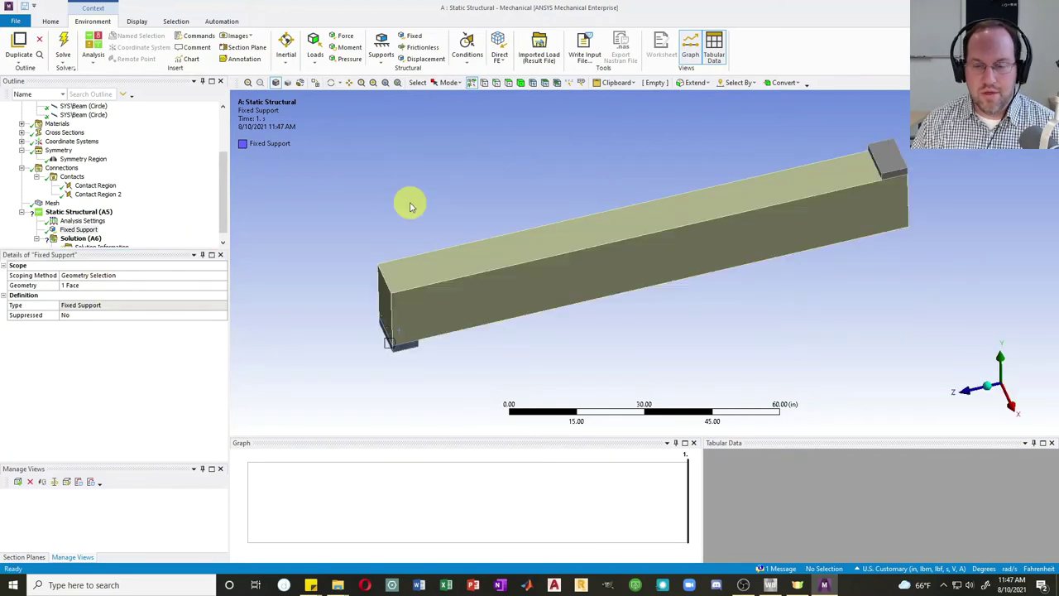
# Apply a -1.2 in Y displacement to the far-end block's top face.
pyautogui.click(420, 59)
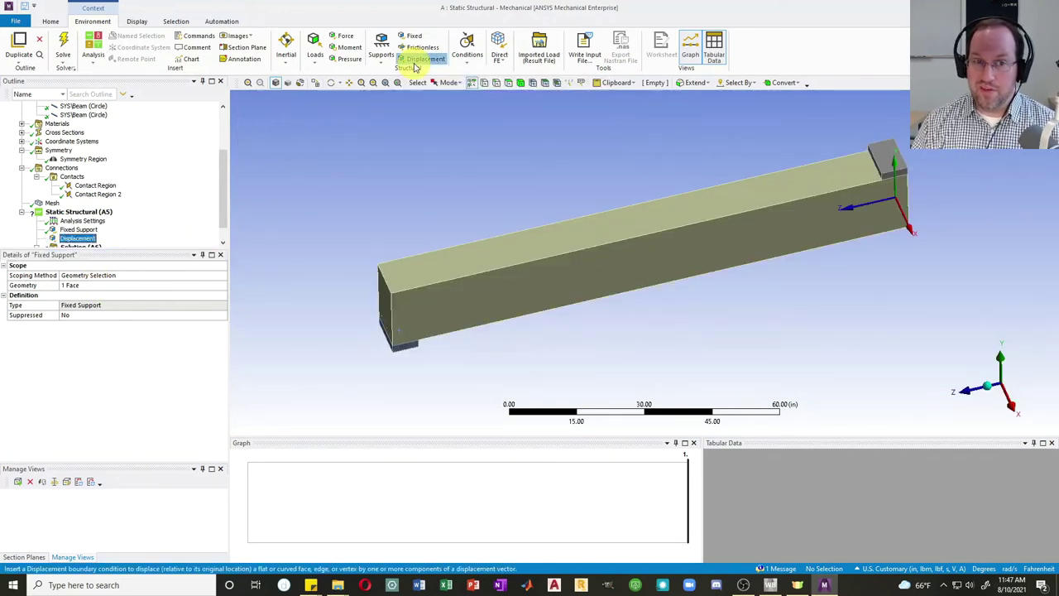
pyautogui.click(889, 157)
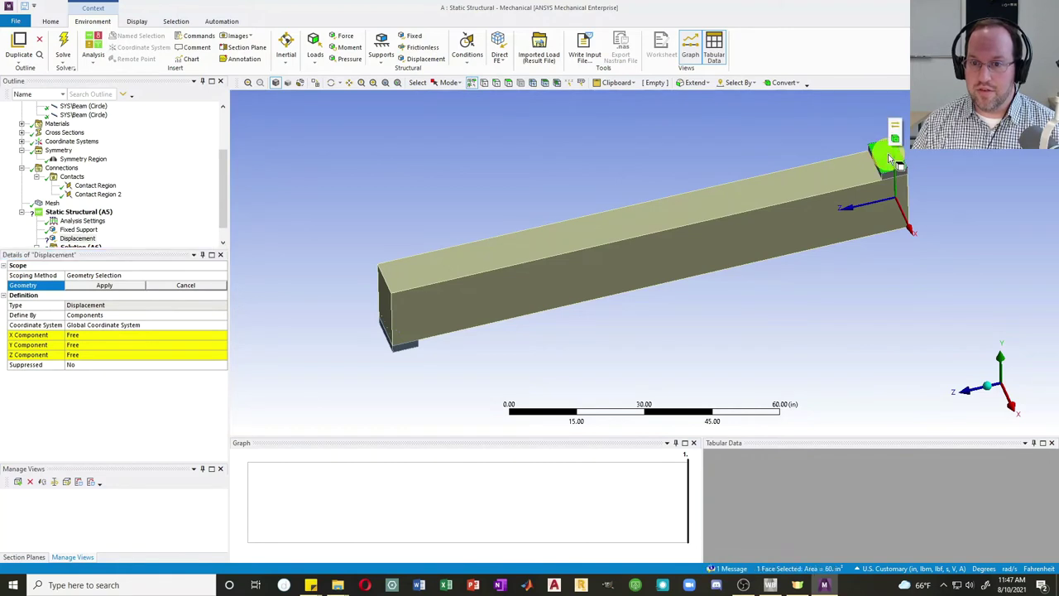
pyautogui.click(104, 285)
pyautogui.click(85, 345)
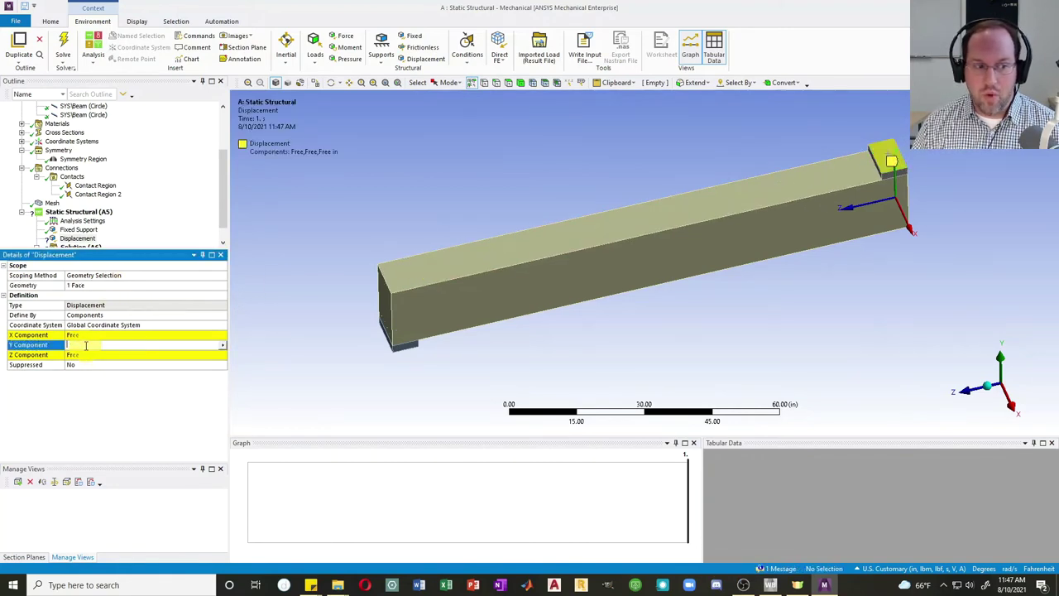
pyautogui.write('-1.2')
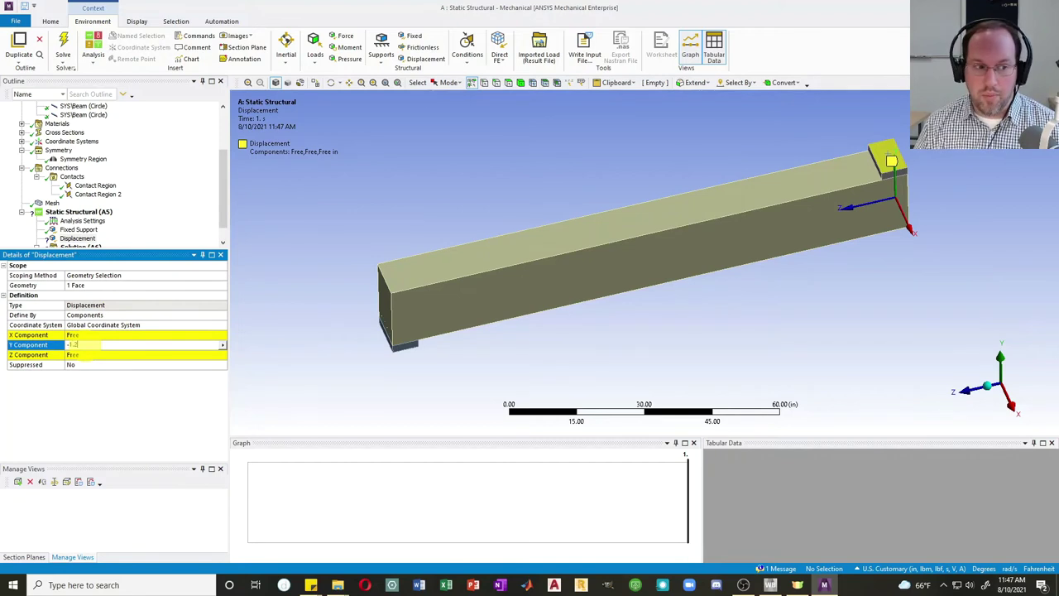
pyautogui.press('Return')
pyautogui.click(77, 238)
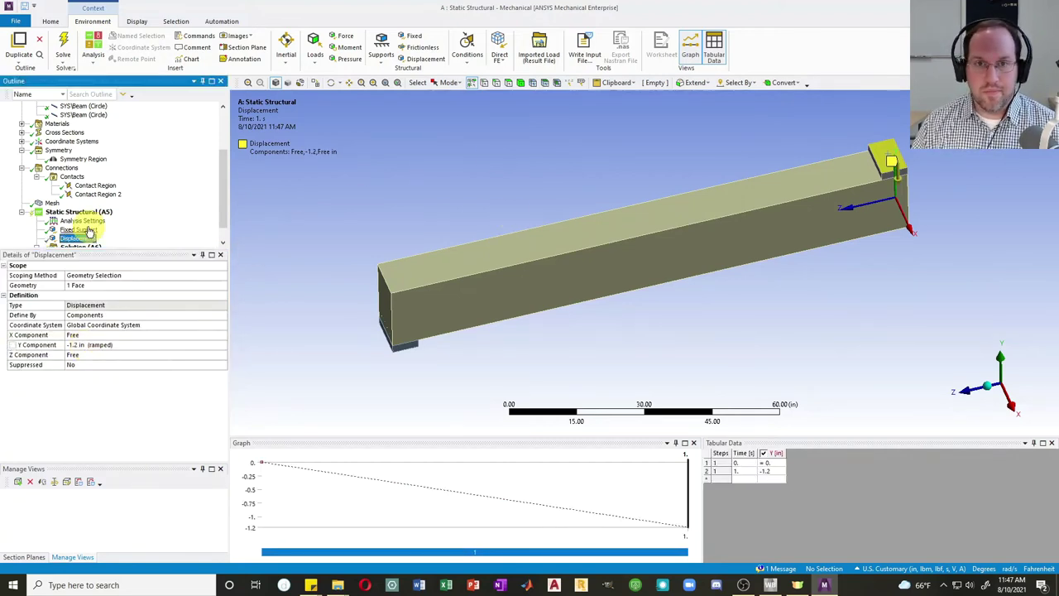
# Turn Large Deflection on in Analysis Settings.
pyautogui.click(83, 221)
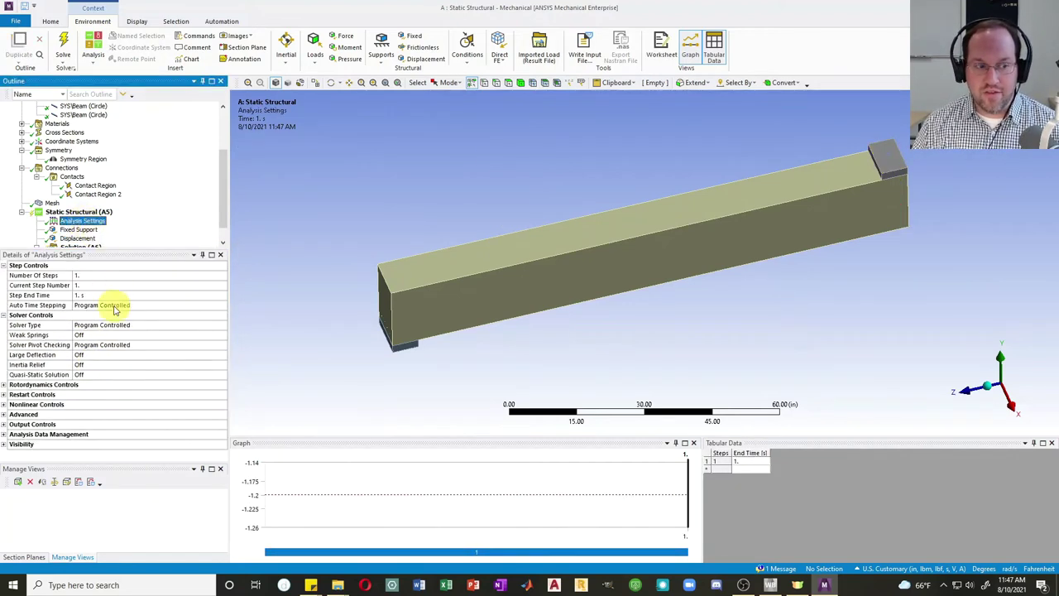
pyautogui.click(86, 356)
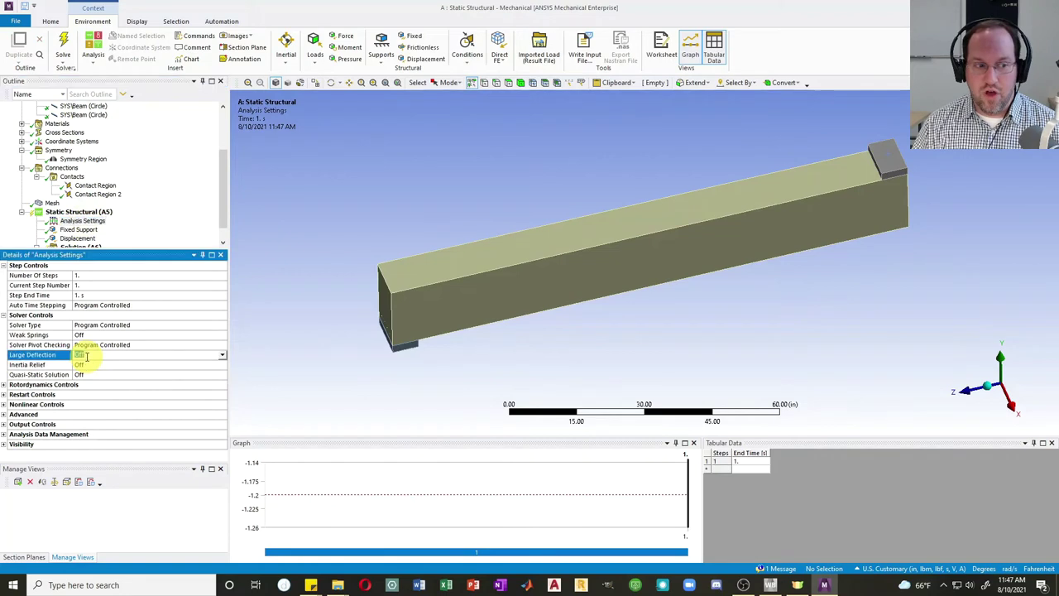
pyautogui.click(222, 355)
pyautogui.click(88, 373)
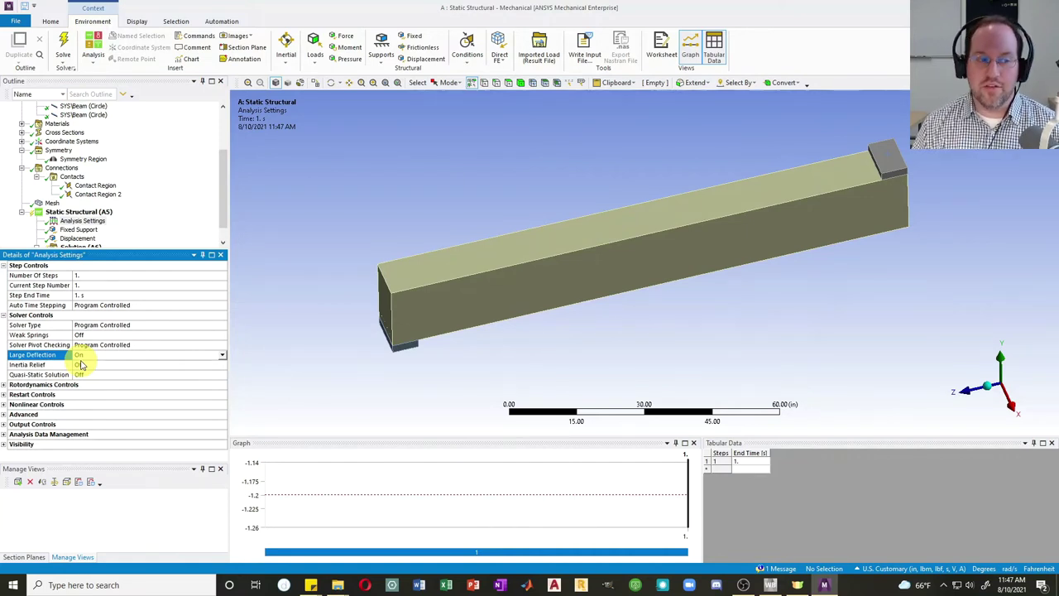
# Turn Auto Time Stepping on with 200 initial, 200 minimum and 10000 maximum substeps.
pyautogui.click(136, 306)
pyautogui.click(223, 306)
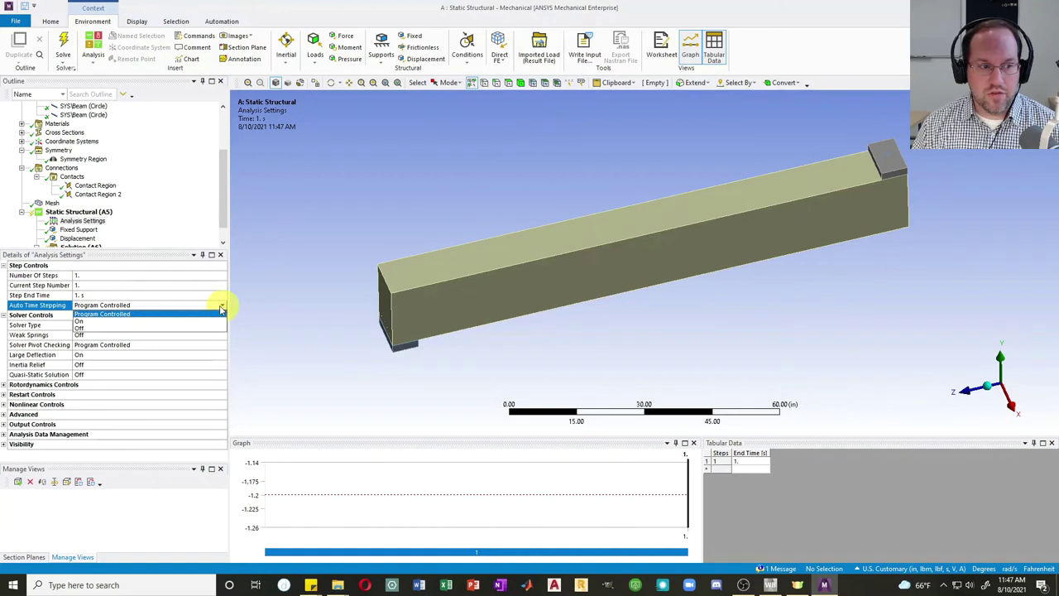
pyautogui.click(86, 325)
pyautogui.click(96, 326)
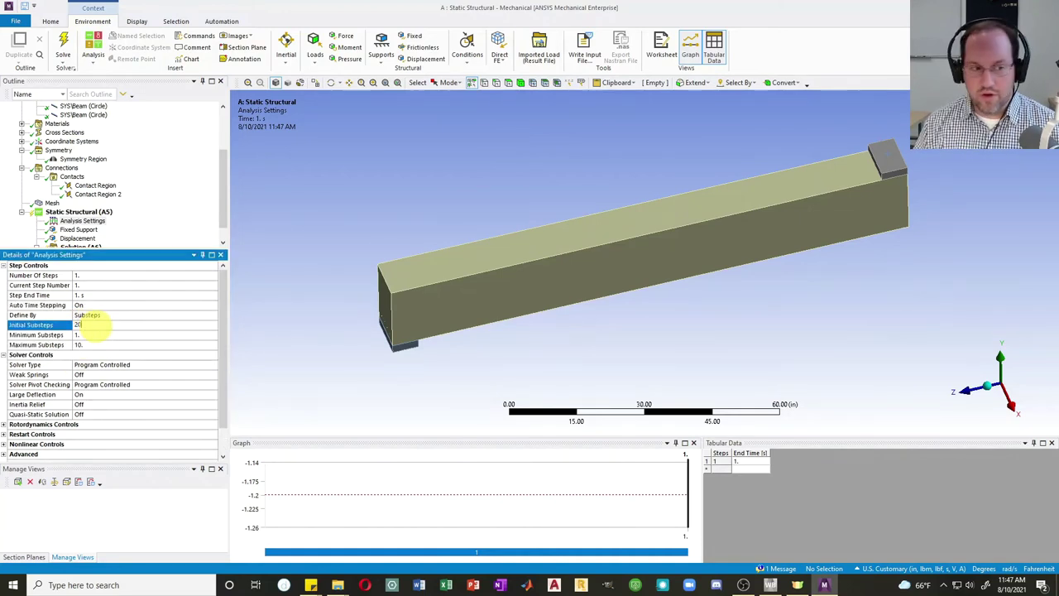
pyautogui.press('Return')
pyautogui.click(98, 335)
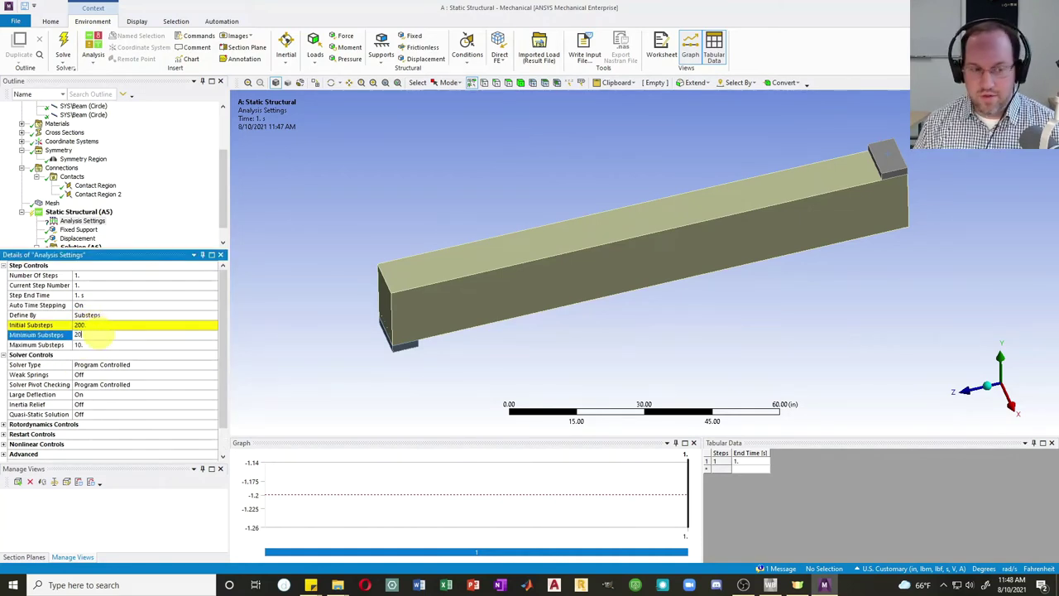
pyautogui.write('200')
pyautogui.press('Return')
pyautogui.click(89, 345)
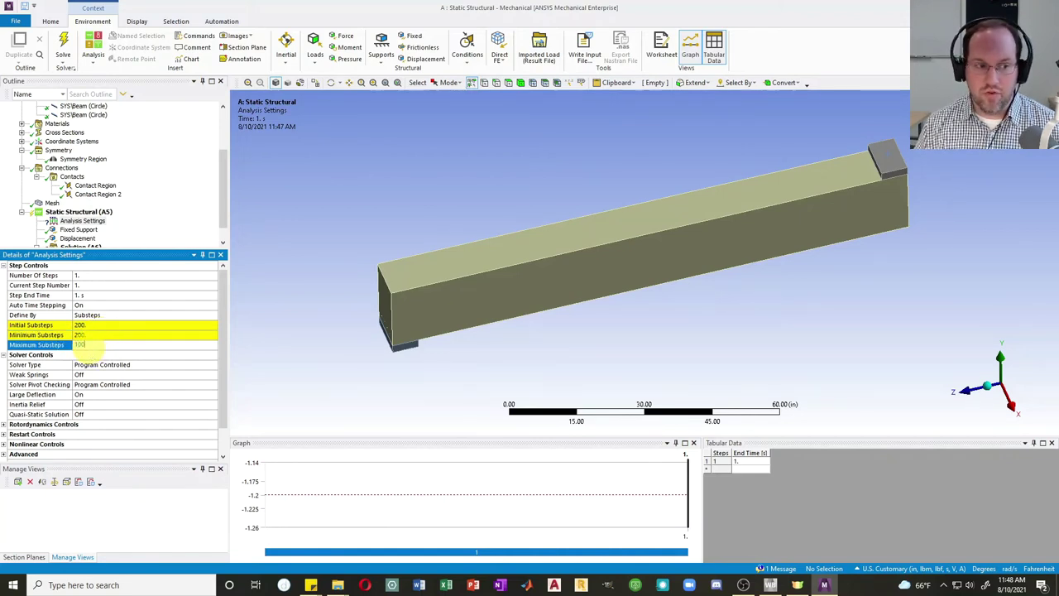
pyautogui.write('10000')
pyautogui.press('Return')
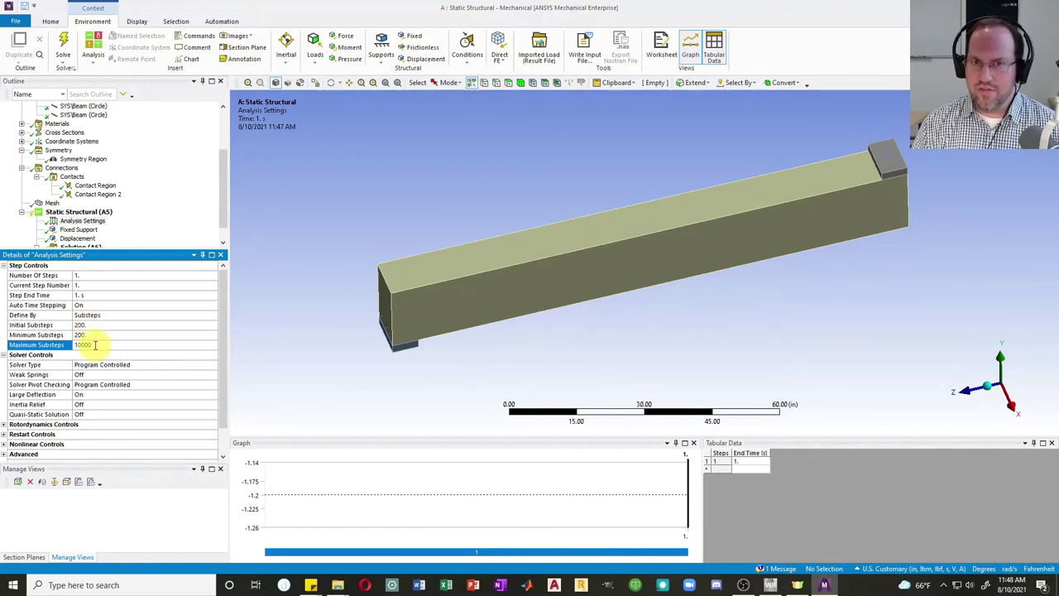
pyautogui.scroll(-1, 91, 215)
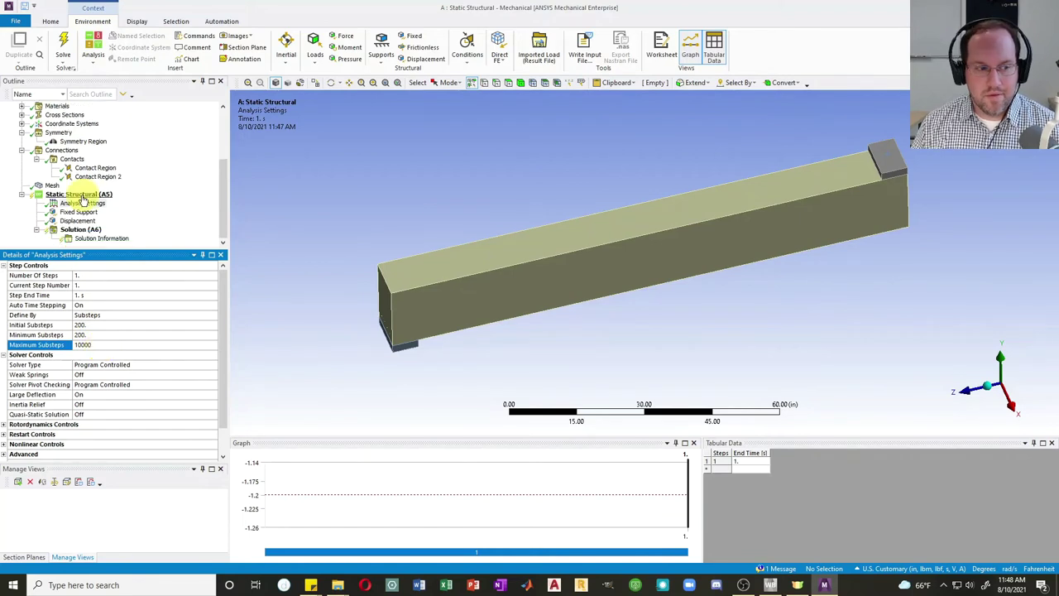
# Set Beam Section Results to Yes for the Solution.
pyautogui.click(83, 230)
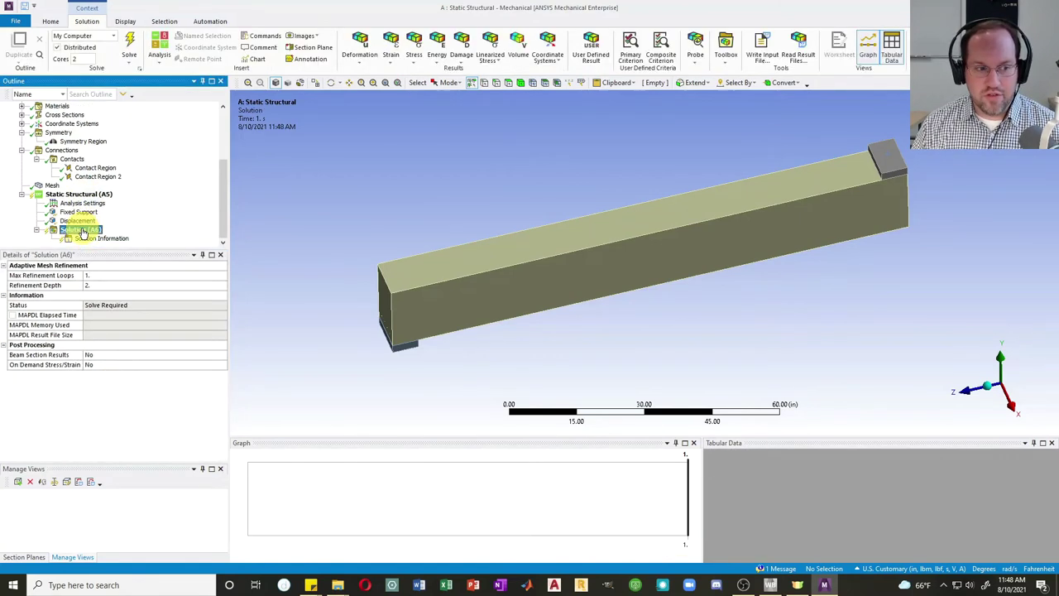
pyautogui.click(111, 354)
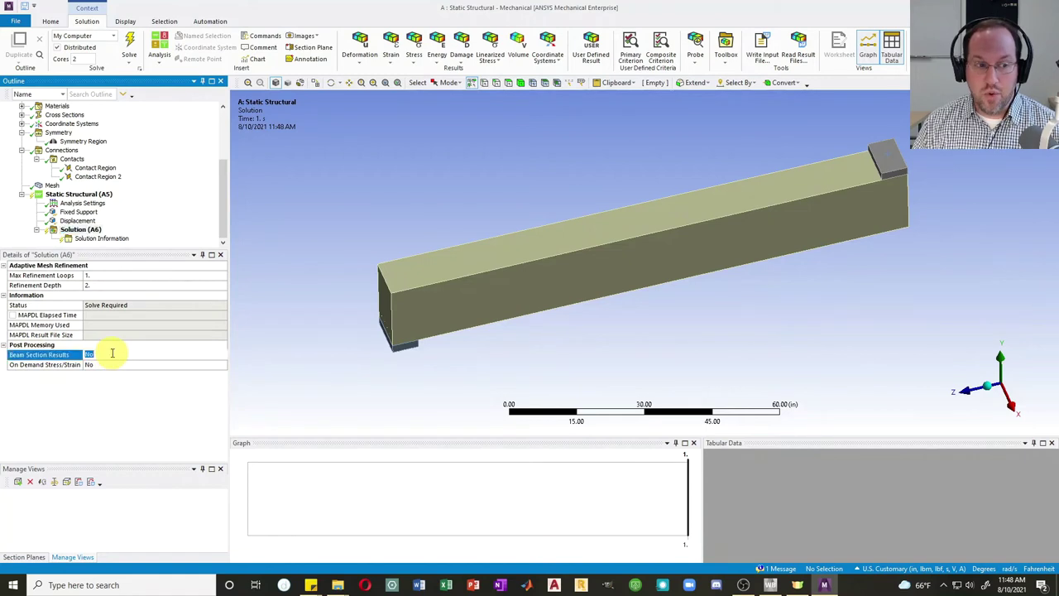
pyautogui.click(222, 355)
pyautogui.click(90, 366)
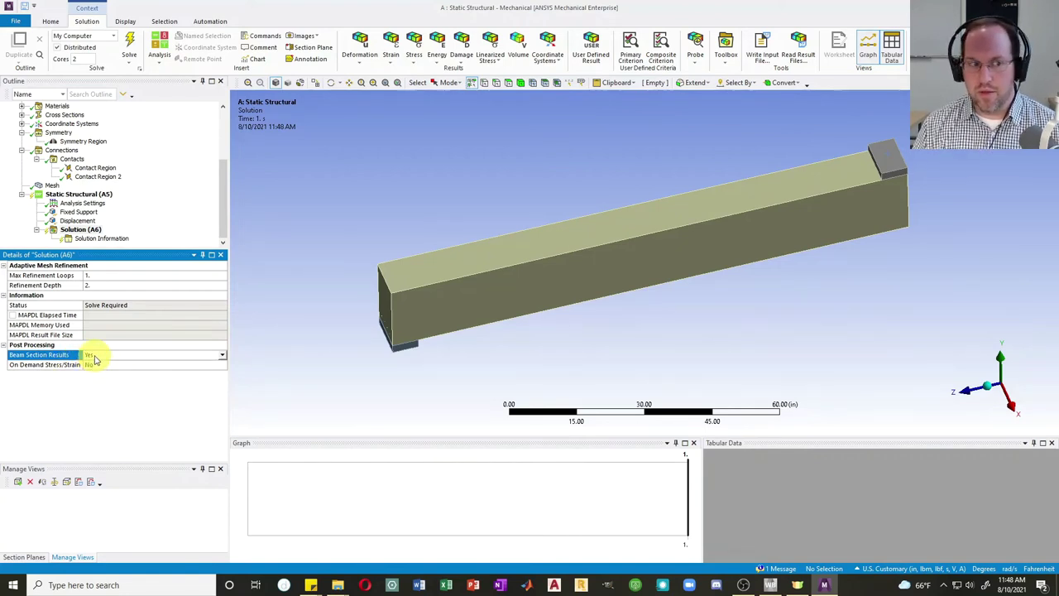
# Add Directional Deformation, Equivalent Total Strain and two Normal Stress results.
pyautogui.click(80, 230)
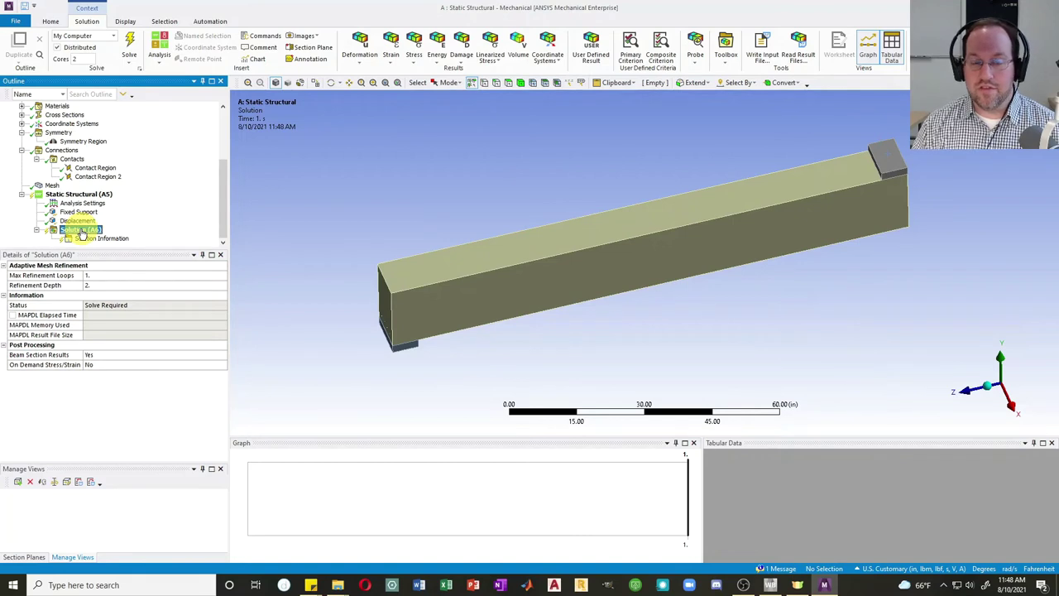
pyautogui.click(359, 56)
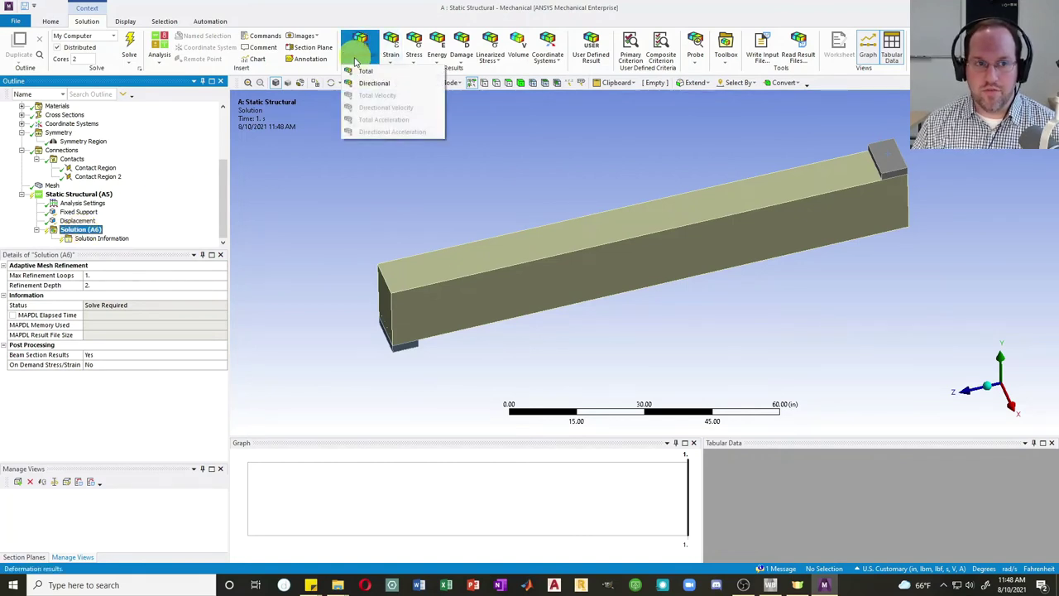
pyautogui.click(373, 83)
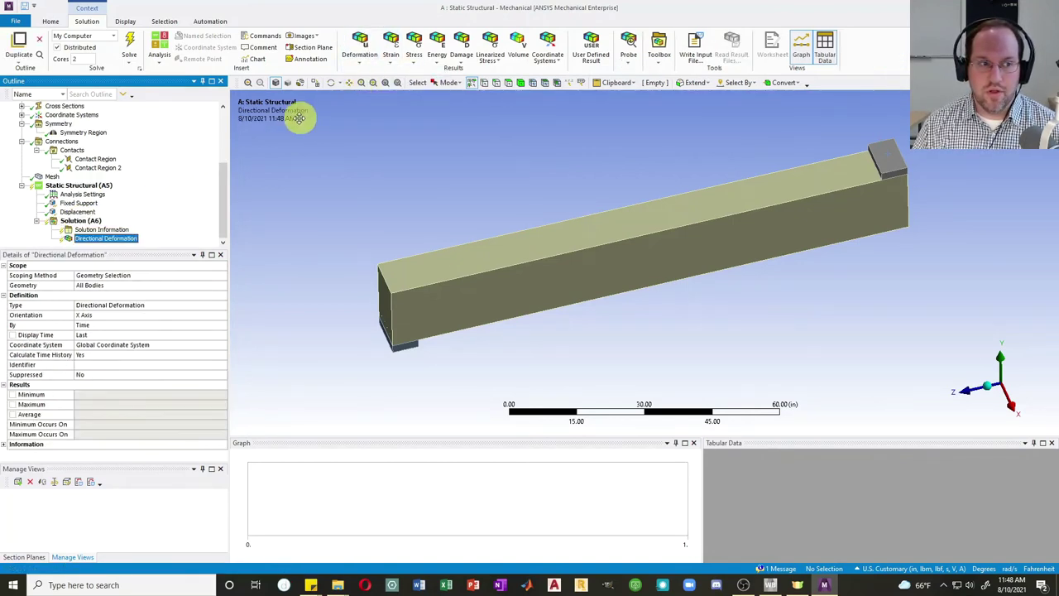
pyautogui.click(392, 62)
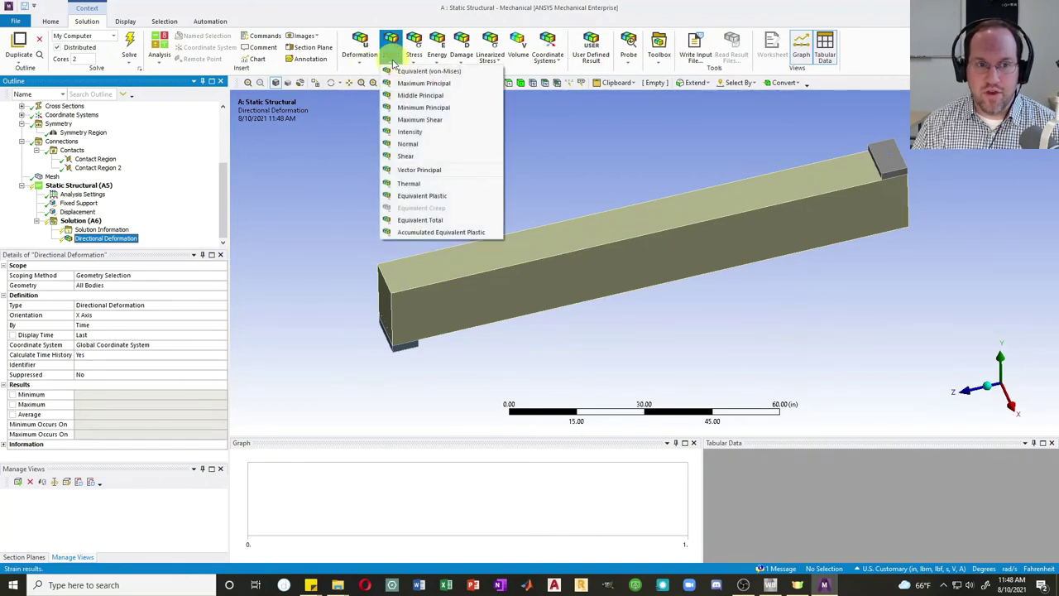
pyautogui.click(420, 220)
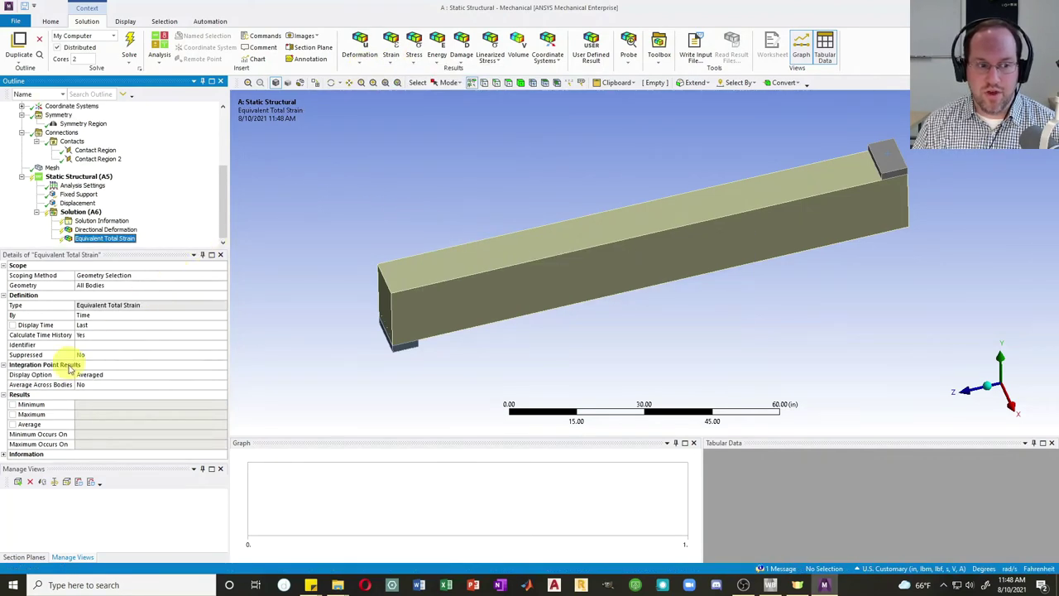
pyautogui.click(417, 58)
pyautogui.click(425, 145)
pyautogui.click(413, 52)
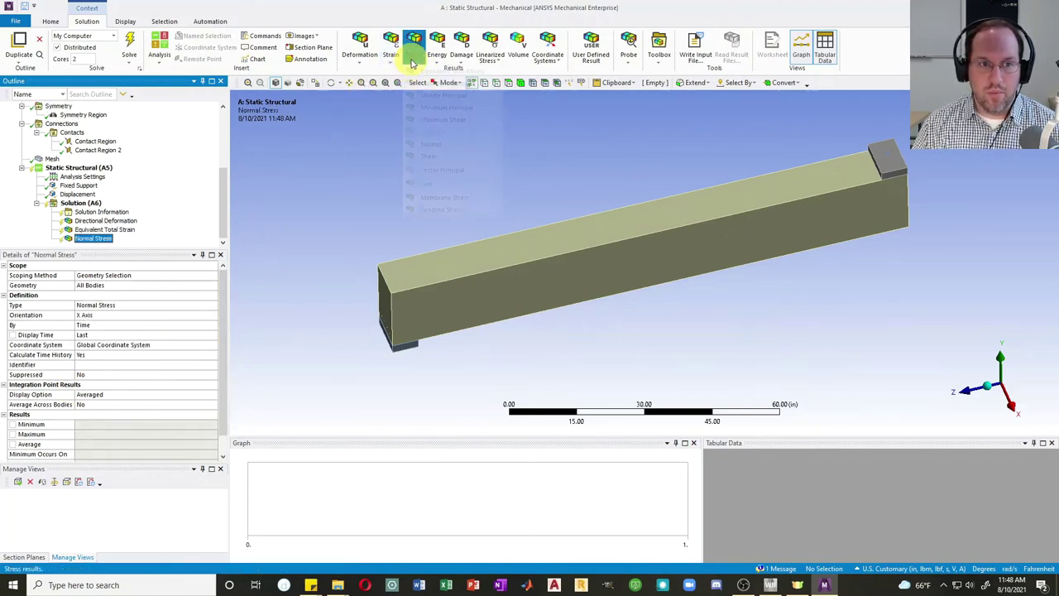
pyautogui.click(430, 144)
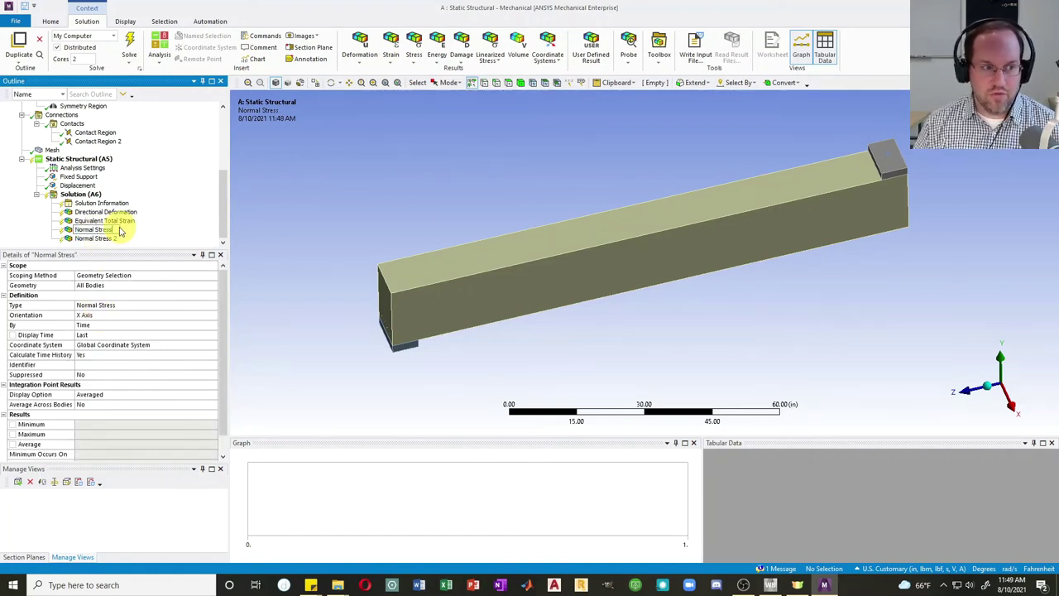
# Orient the second normal stress to Z Axis and rename it Normal Stress Z.
pyautogui.click(95, 238)
pyautogui.click(194, 315)
pyautogui.click(212, 315)
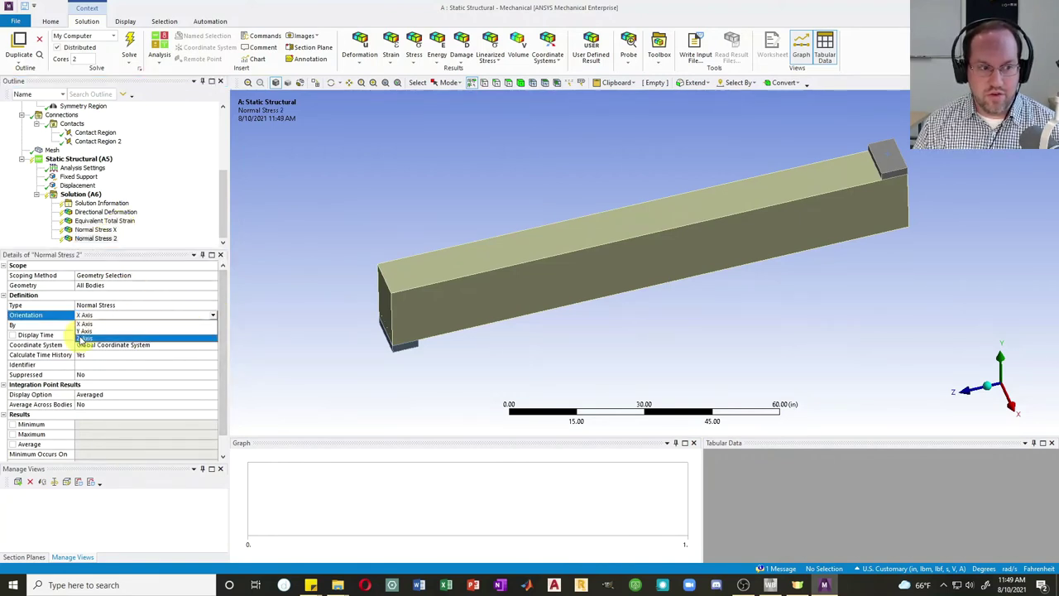
pyautogui.click(91, 344)
pyautogui.click(91, 239)
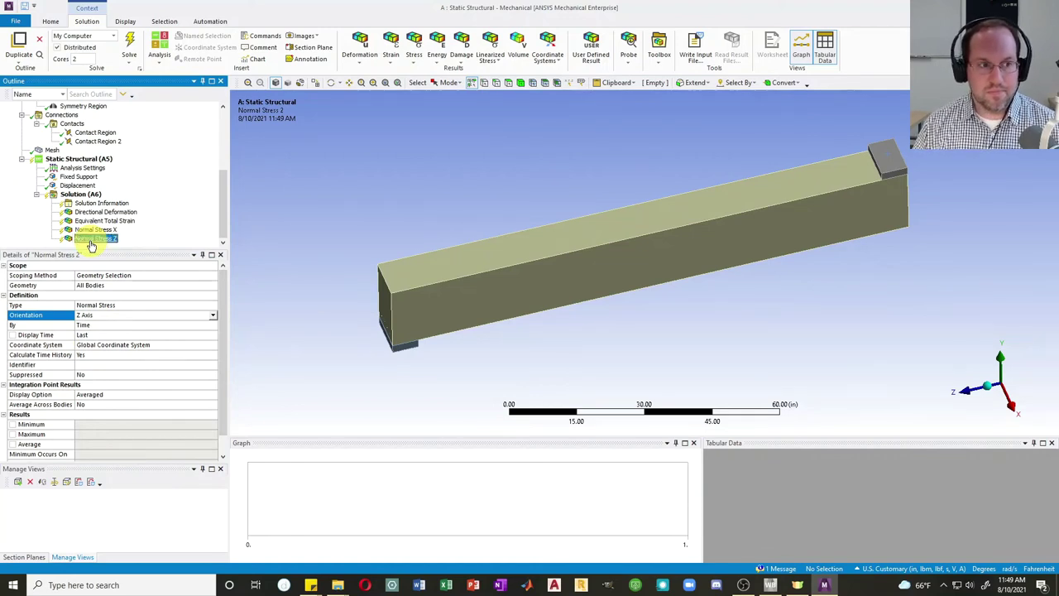
pyautogui.press('Escape')
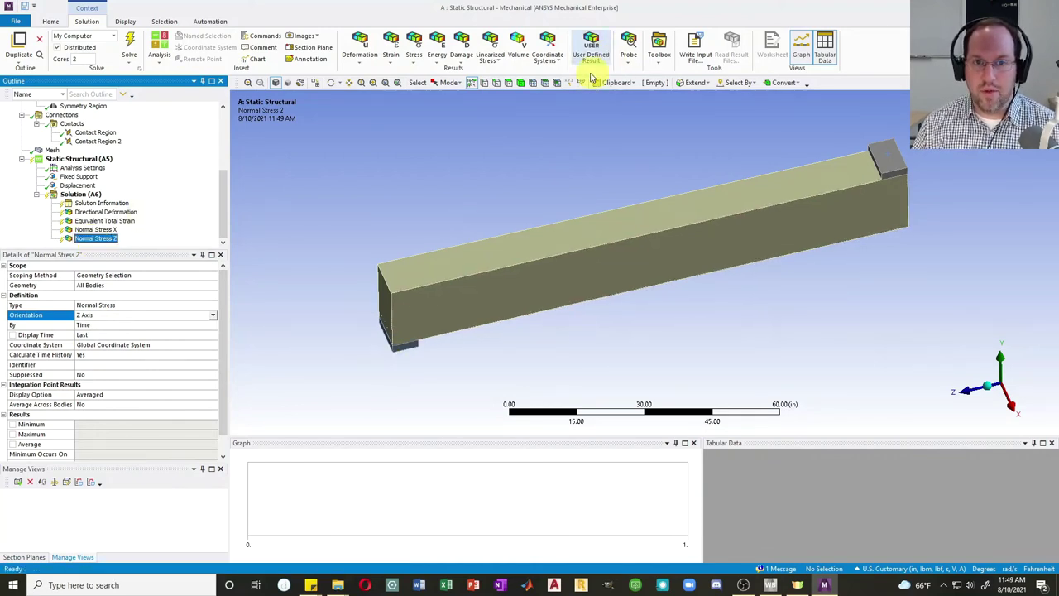
# Add a Force Reaction probe measured at the Fixed Support.
pyautogui.click(630, 61)
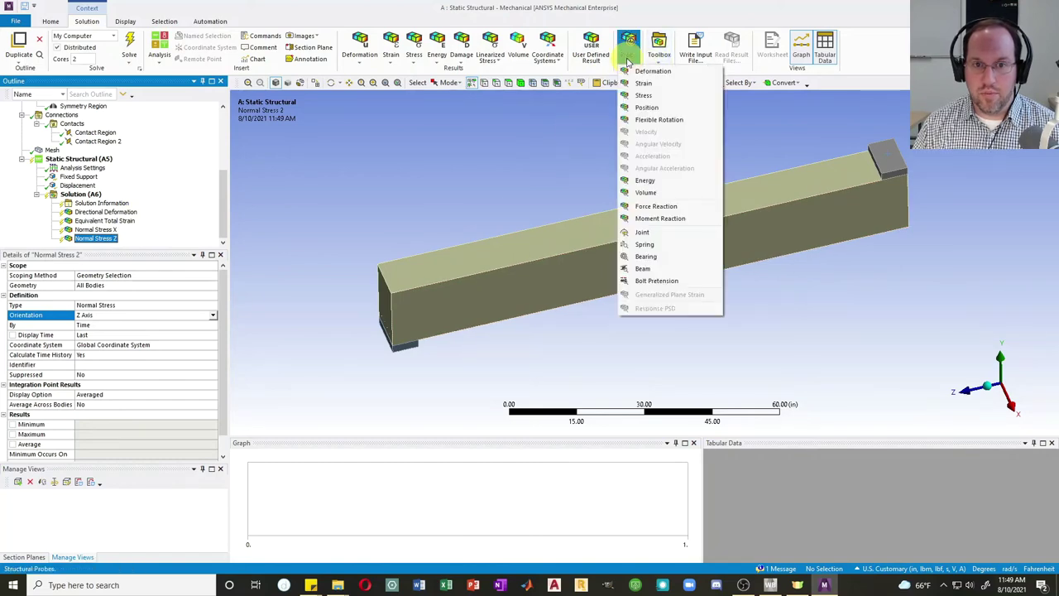
pyautogui.click(655, 206)
pyautogui.click(118, 291)
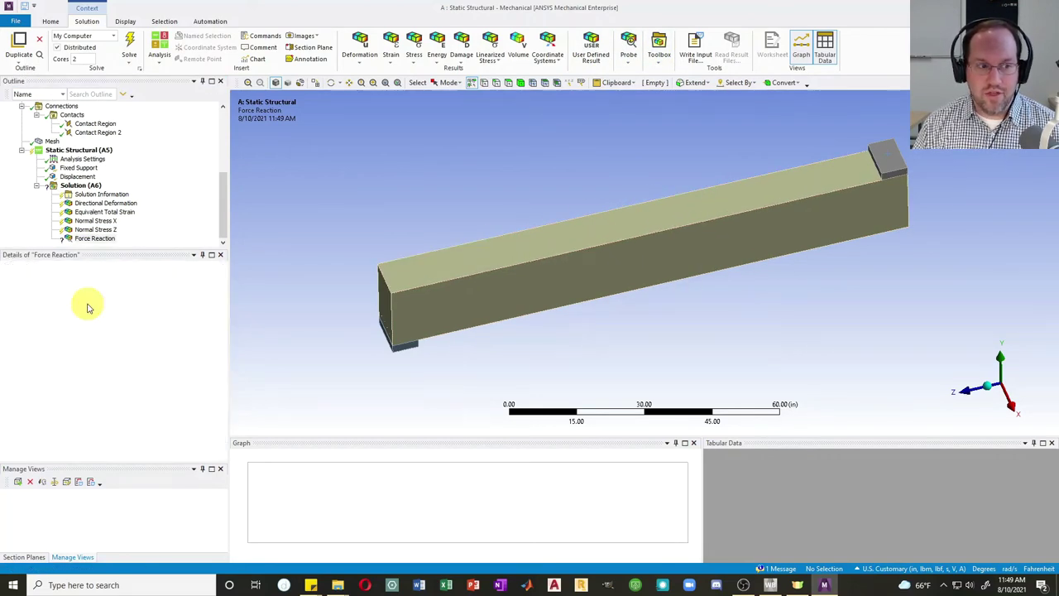
pyautogui.click(88, 305)
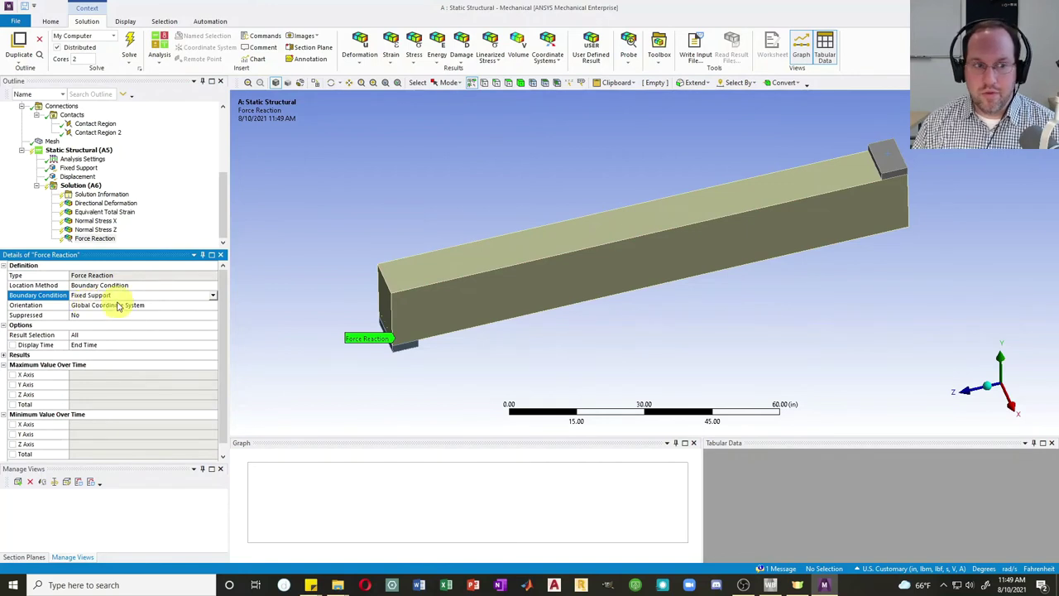
# Solve the model and show Force Convergence in Solution Information.
pyautogui.click(129, 39)
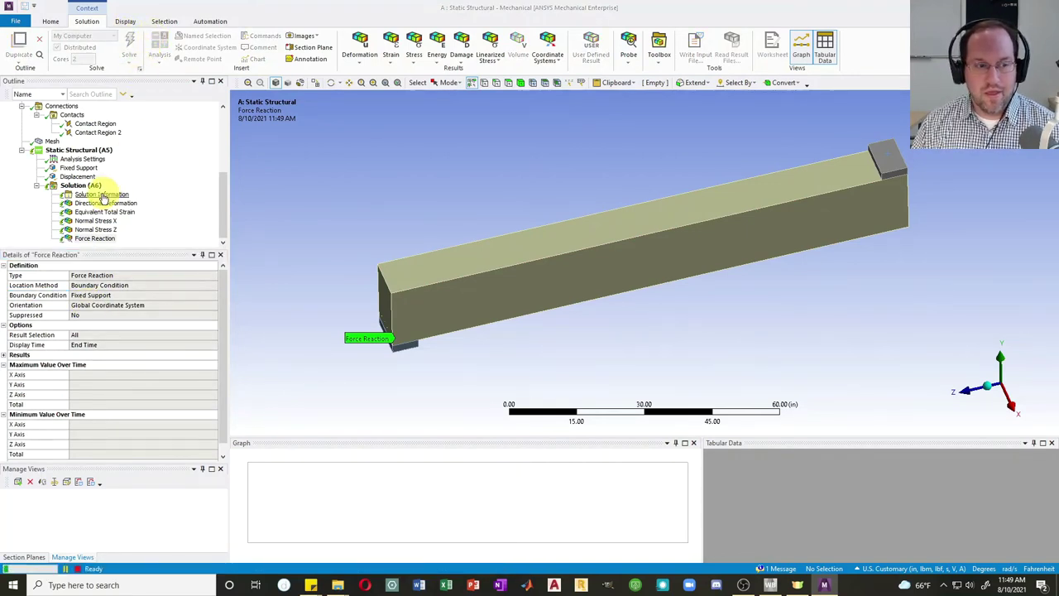
pyautogui.click(98, 197)
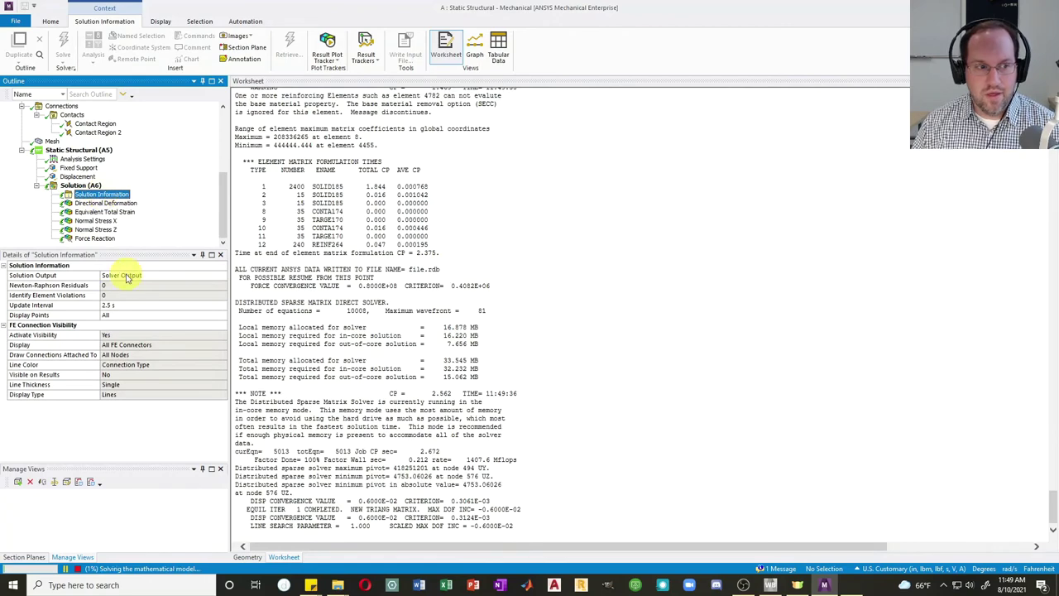
pyautogui.click(133, 276)
pyautogui.click(222, 275)
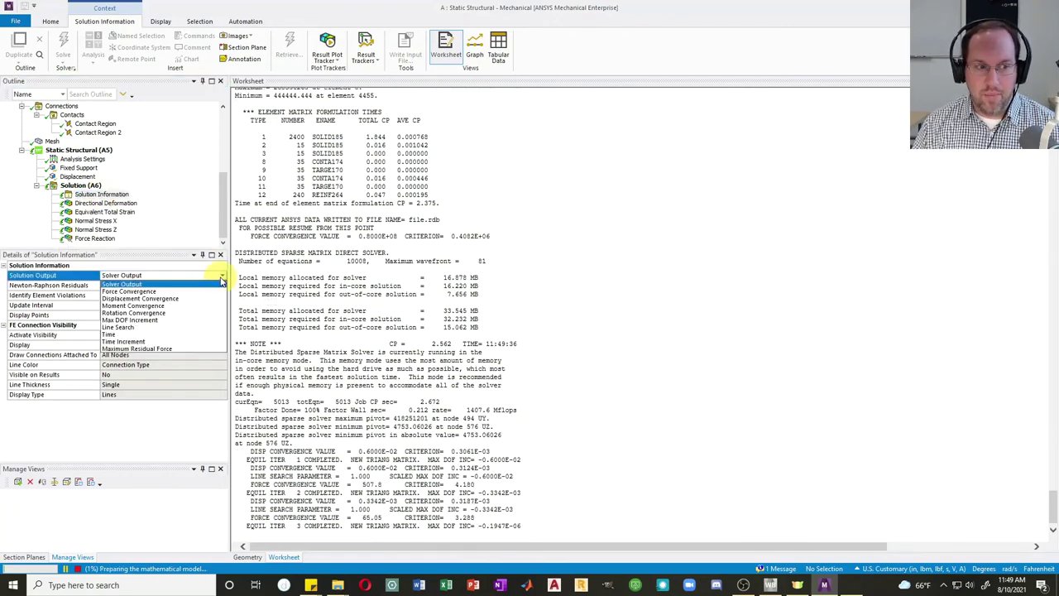
pyautogui.click(142, 293)
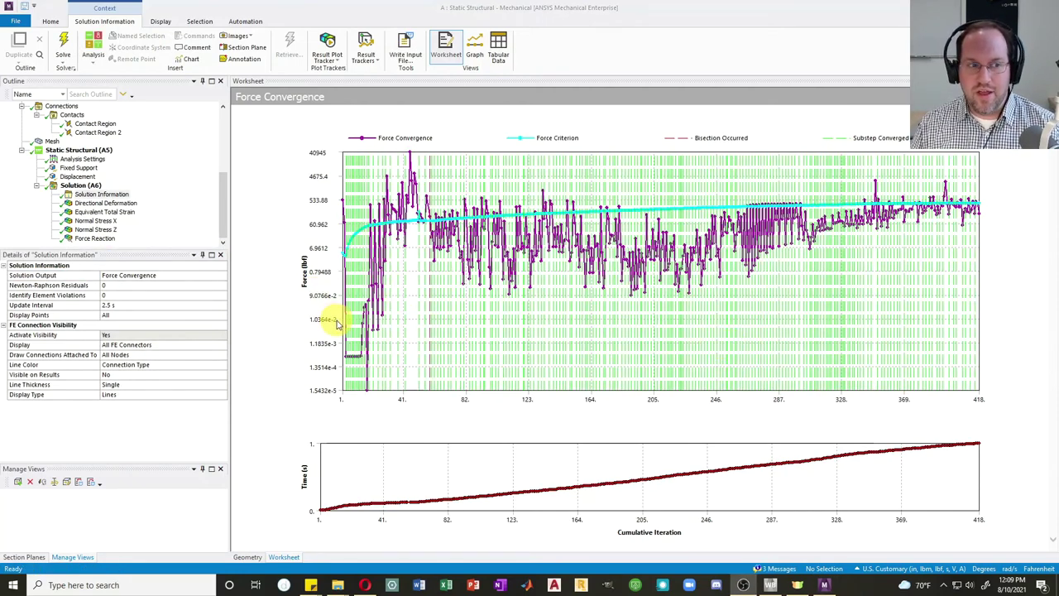
# Show the directional deformation in front view with the two solid bodies hidden.
pyautogui.click(106, 203)
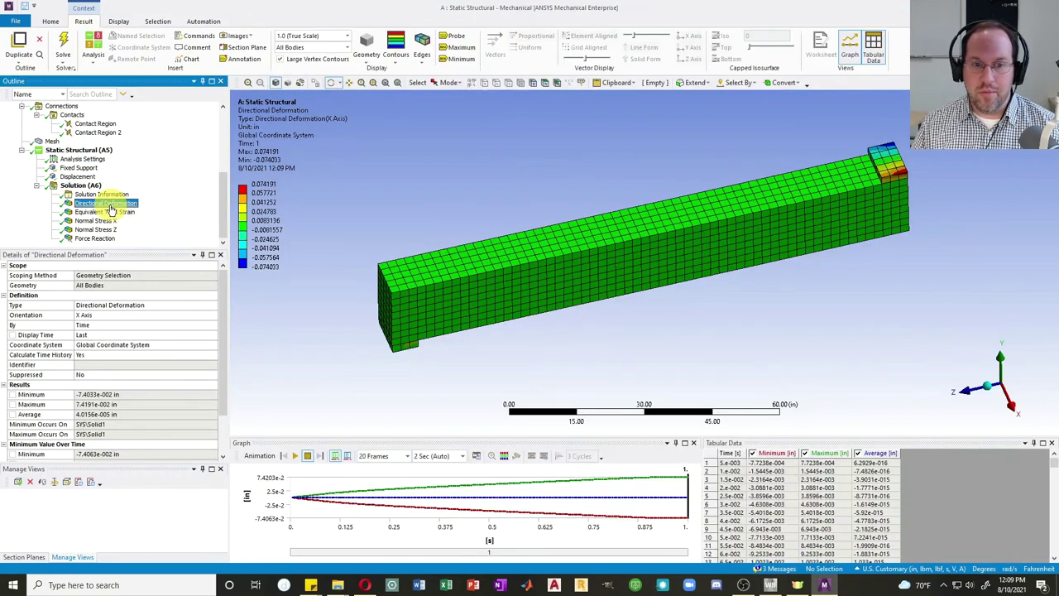
pyautogui.click(1011, 404)
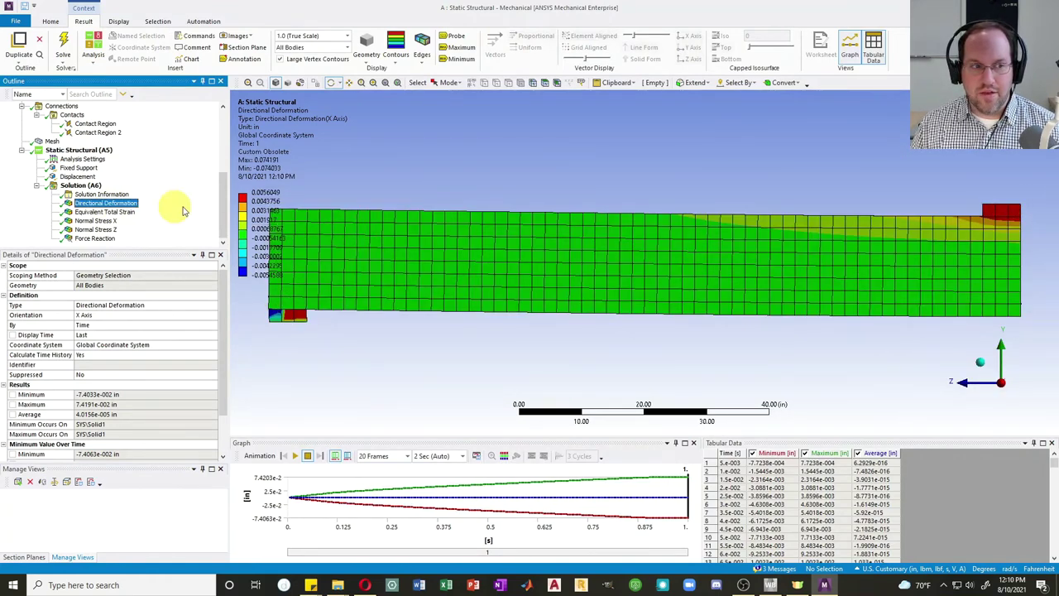
pyautogui.scroll(5, 91, 186)
pyautogui.click(79, 143)
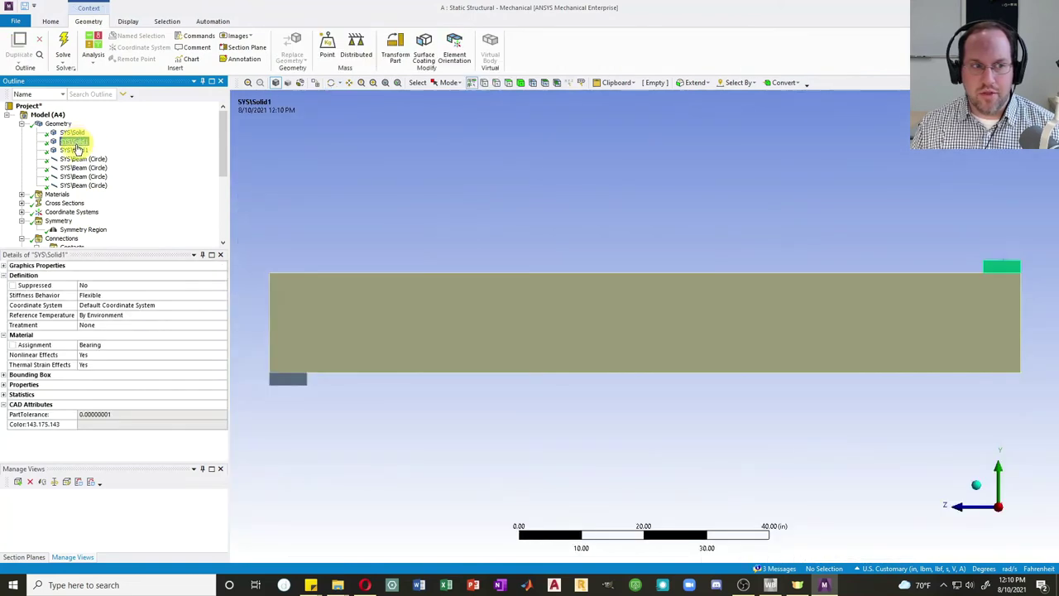
pyautogui.keyDown('ctrl'); pyautogui.click(75, 151); pyautogui.keyUp('ctrl')
pyautogui.rightClick(76, 152)
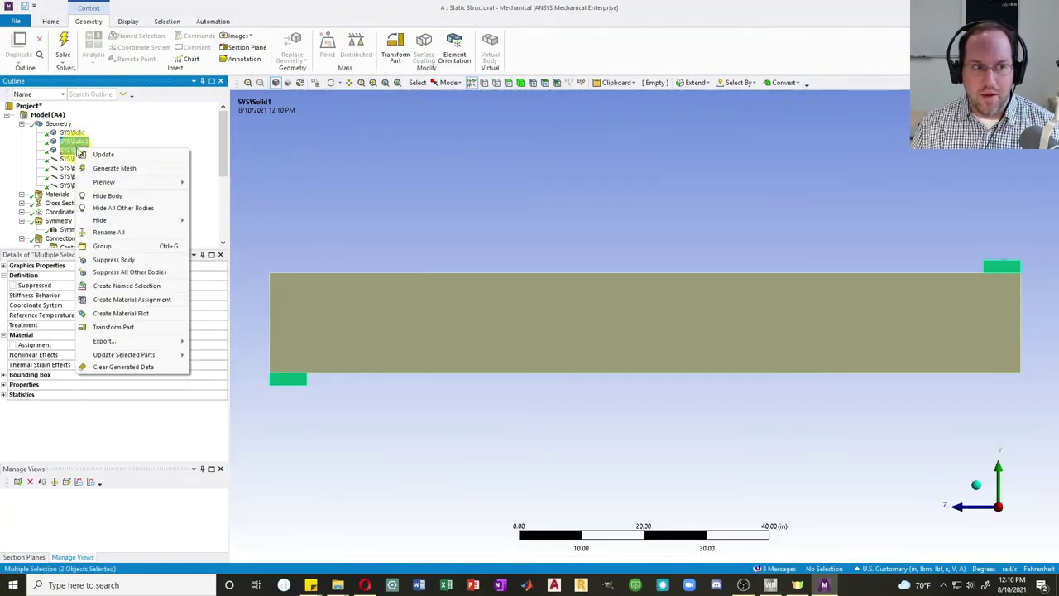
pyautogui.click(107, 195)
pyautogui.scroll(-6, 104, 178)
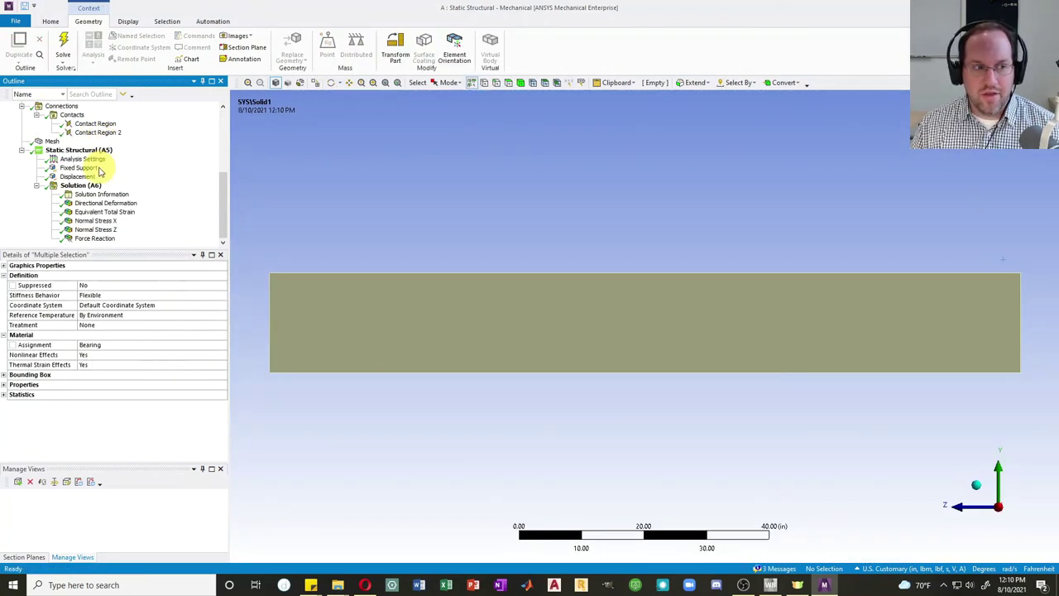
pyautogui.click(105, 203)
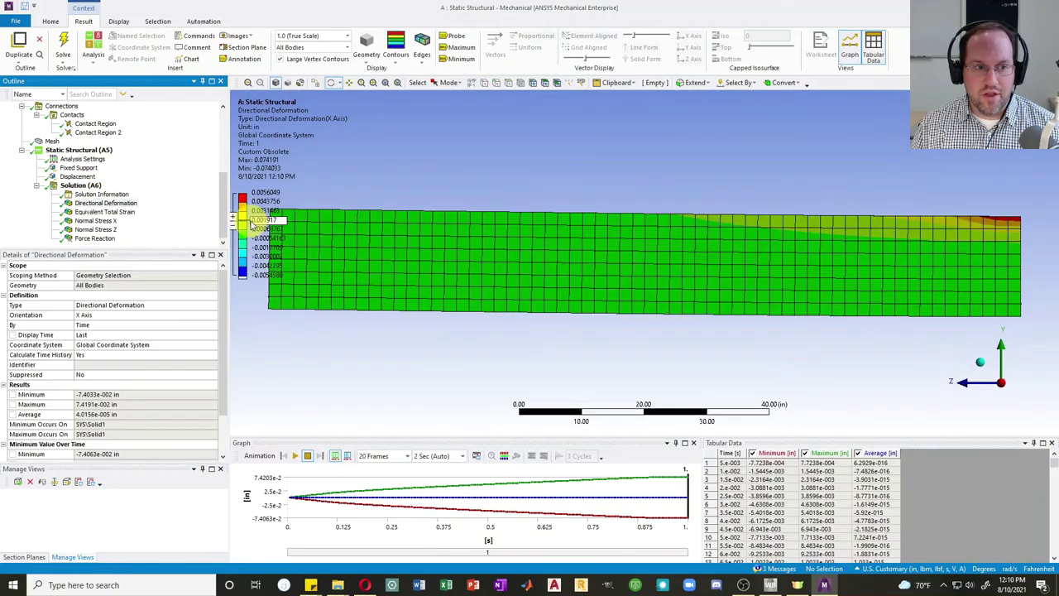
# Reset the deformation legend to full range and change the orientation to Y Axis.
pyautogui.rightClick(253, 222)
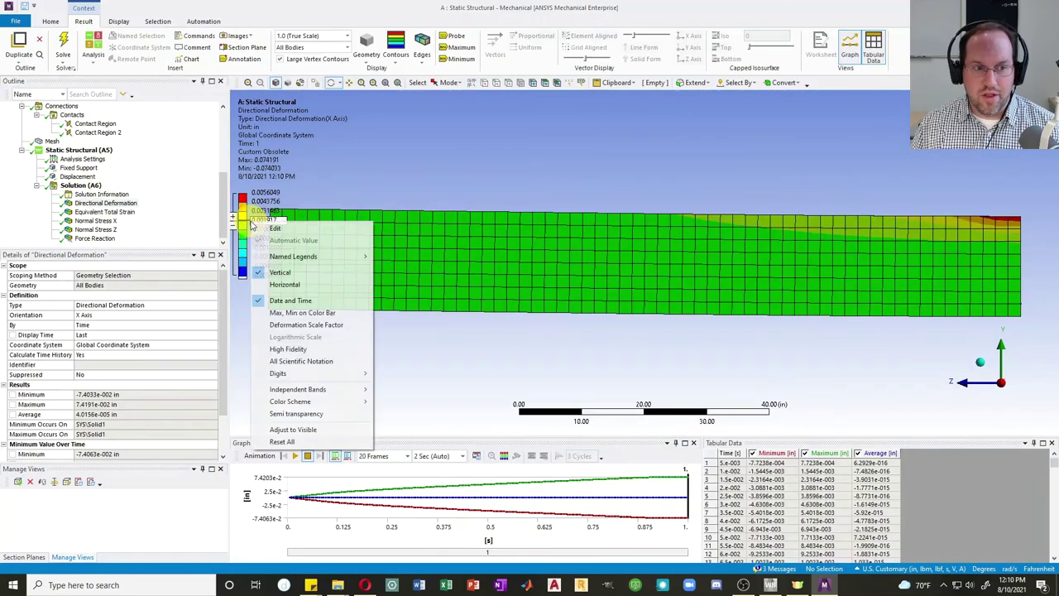
pyautogui.click(296, 442)
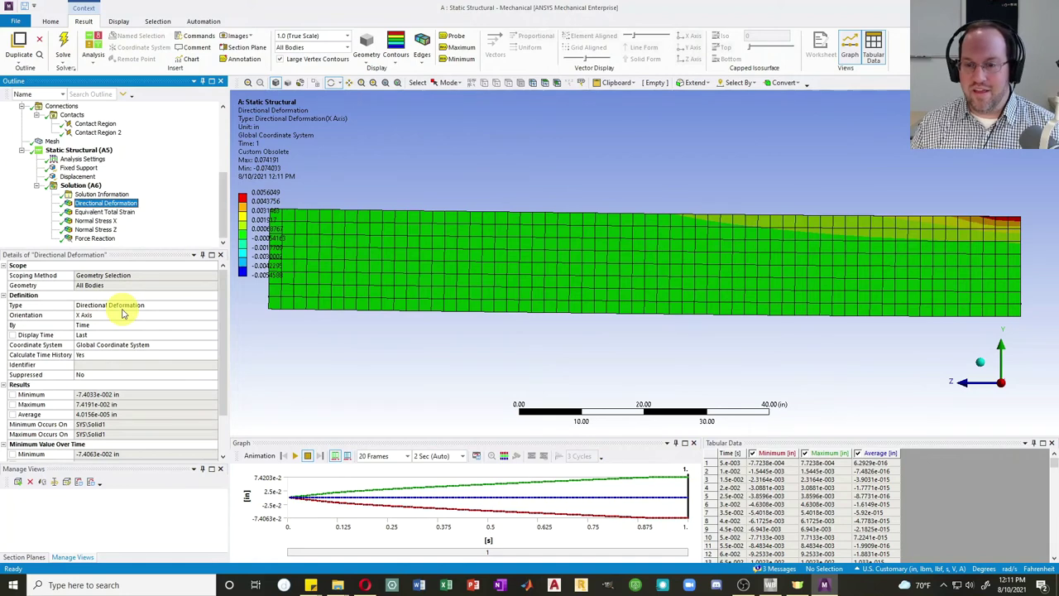
pyautogui.click(212, 315)
pyautogui.click(212, 320)
pyautogui.click(84, 331)
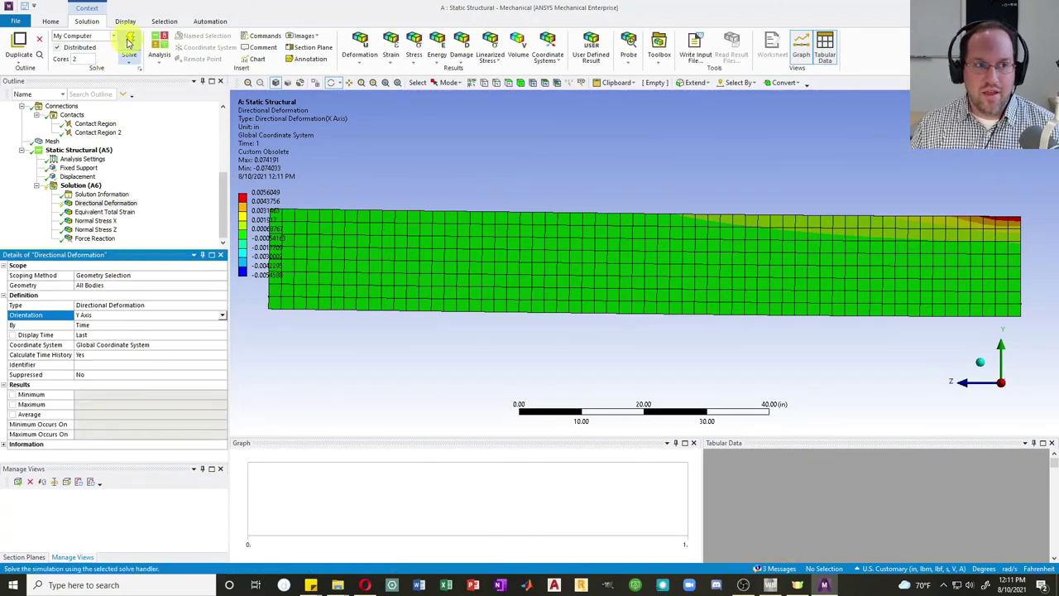
# Solve the Y-axis deformation and adjust its legend to the visible range.
pyautogui.click(128, 41)
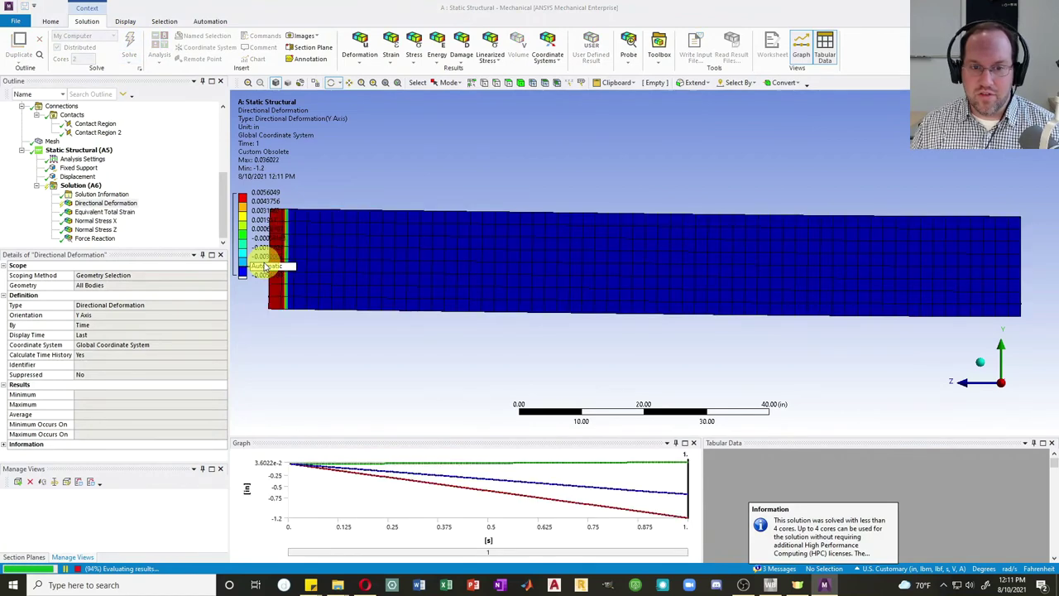
pyautogui.click(116, 202)
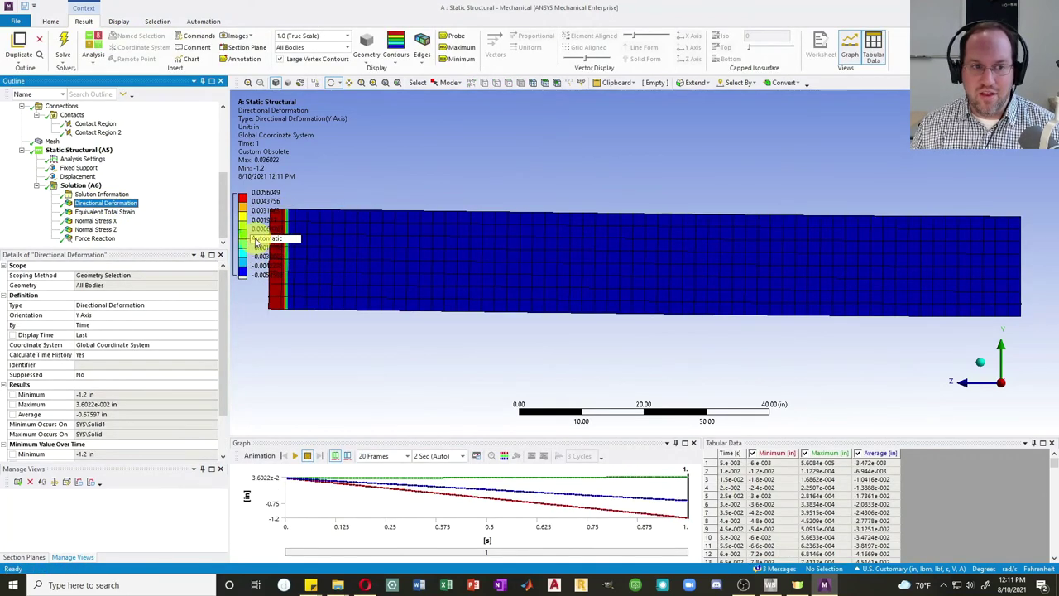
pyautogui.rightClick(256, 239)
pyautogui.click(299, 446)
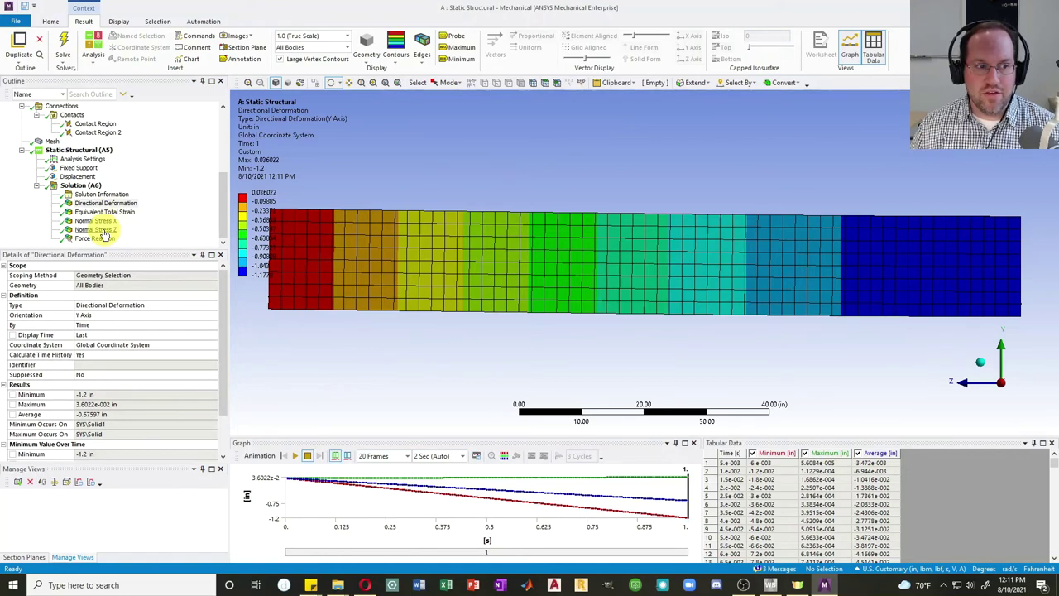
# Display Normal Stress Z on the fitted beam and set the legend's second break value to 0.
pyautogui.click(101, 231)
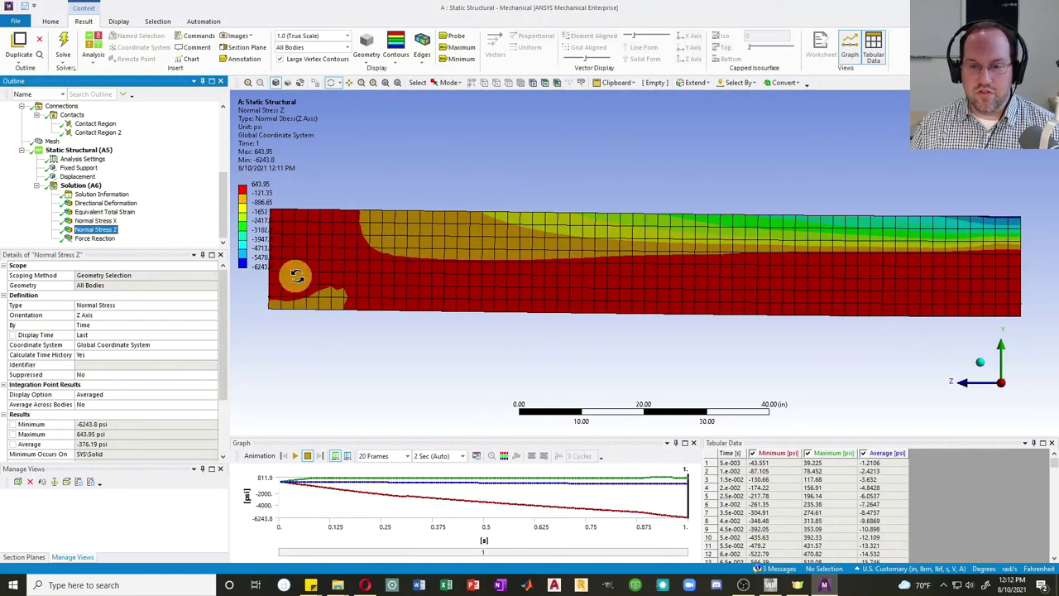
pyautogui.moveTo(327, 276); pyautogui.dragTo(976, 246)
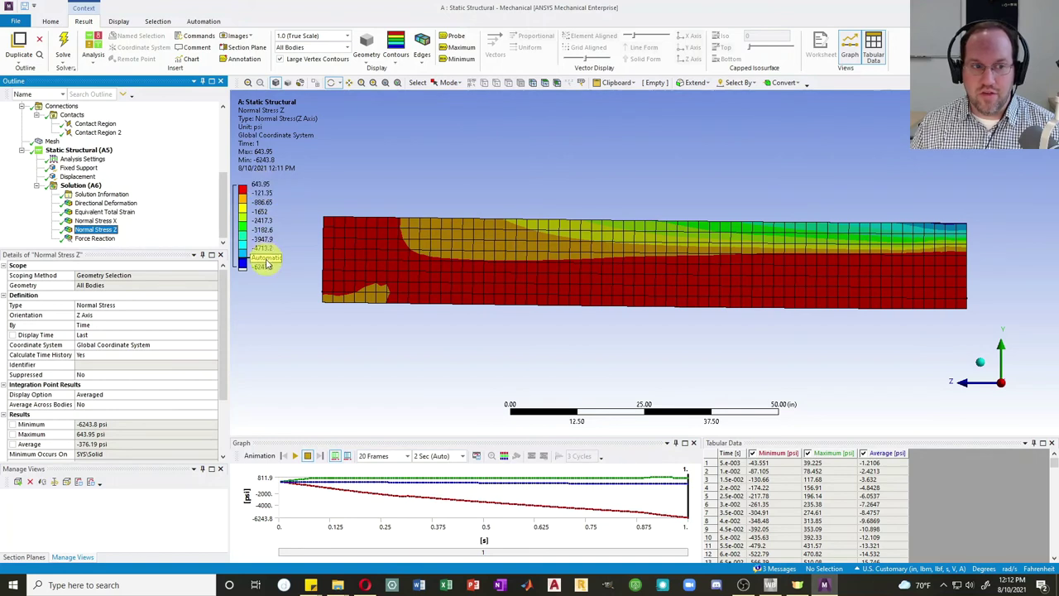
pyautogui.click(274, 195)
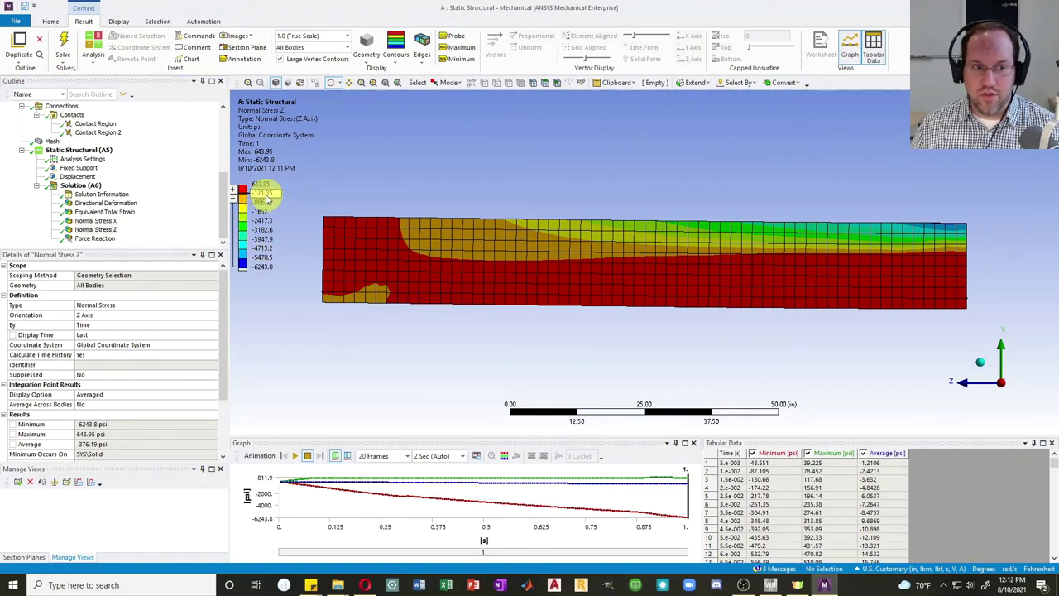
pyautogui.press('Return')
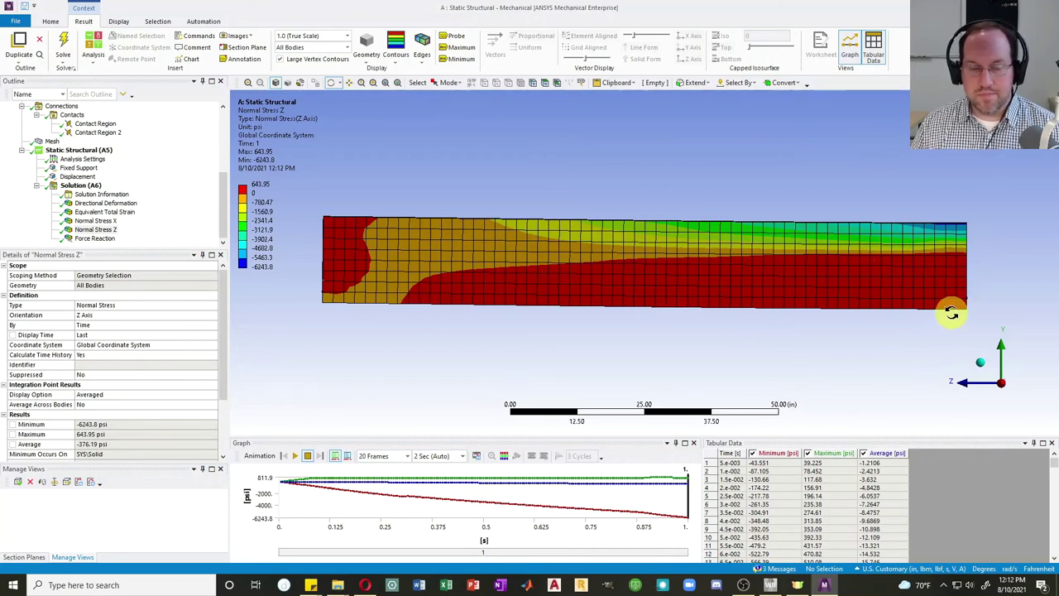
# Rotate the beam into 3D and probe its top end, reading -6134.2 psi.
pyautogui.moveTo(998, 218); pyautogui.dragTo(921, 247)
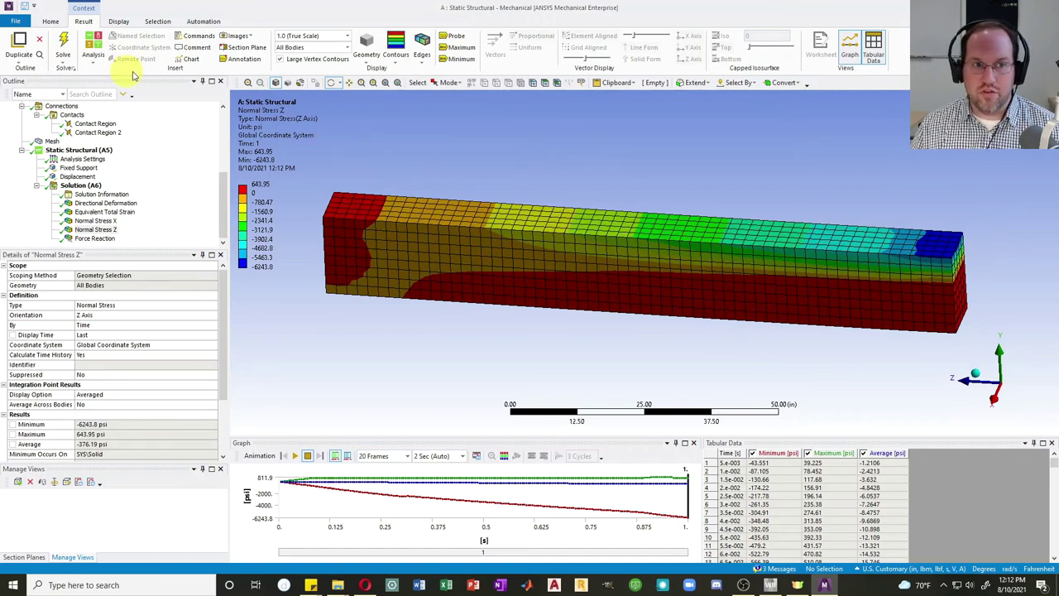
pyautogui.click(451, 36)
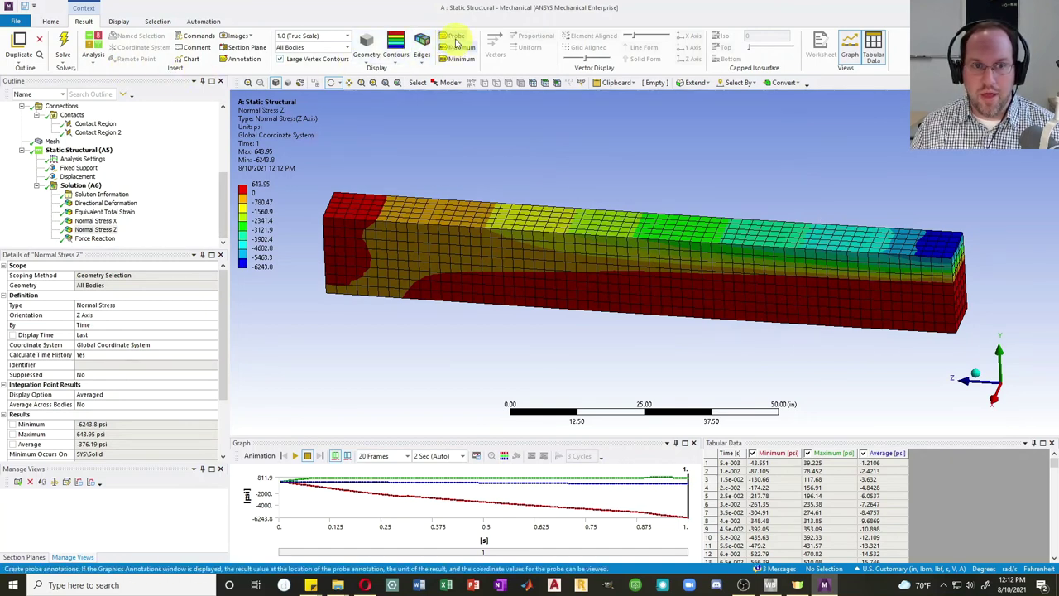
pyautogui.click(946, 248)
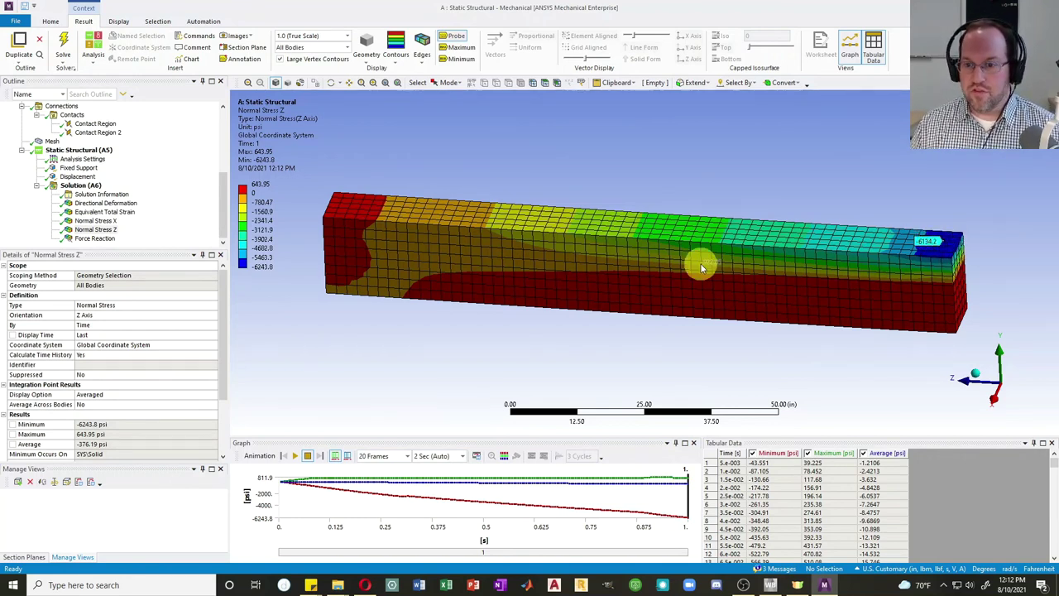
# Hide the concrete SYS\Solid body and probe the rebar's Normal Stress X.
pyautogui.click(96, 221)
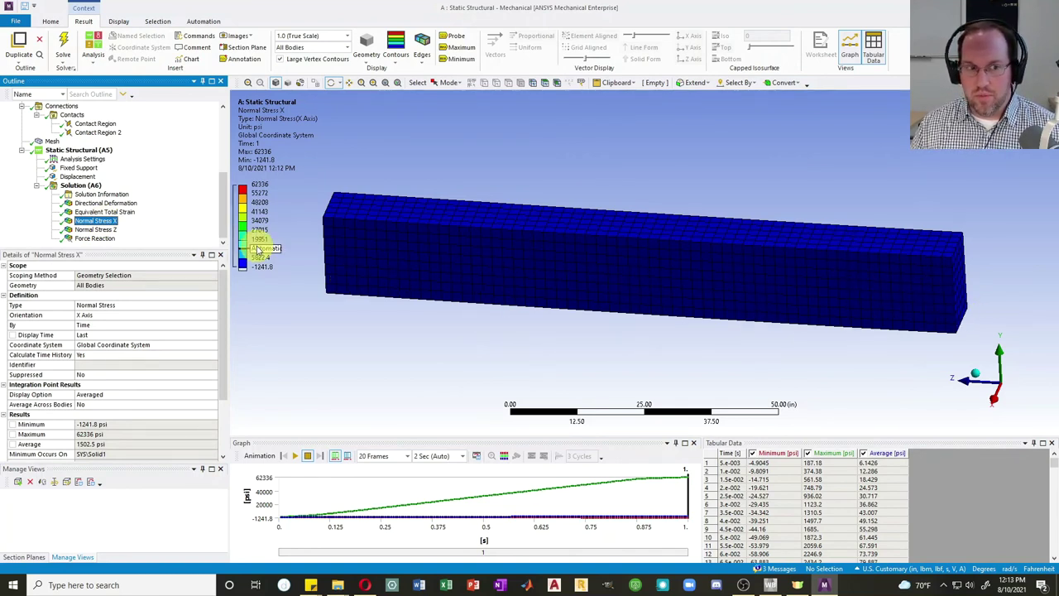
pyautogui.scroll(5, 123, 208)
pyautogui.click(69, 133)
pyautogui.rightClick(71, 133)
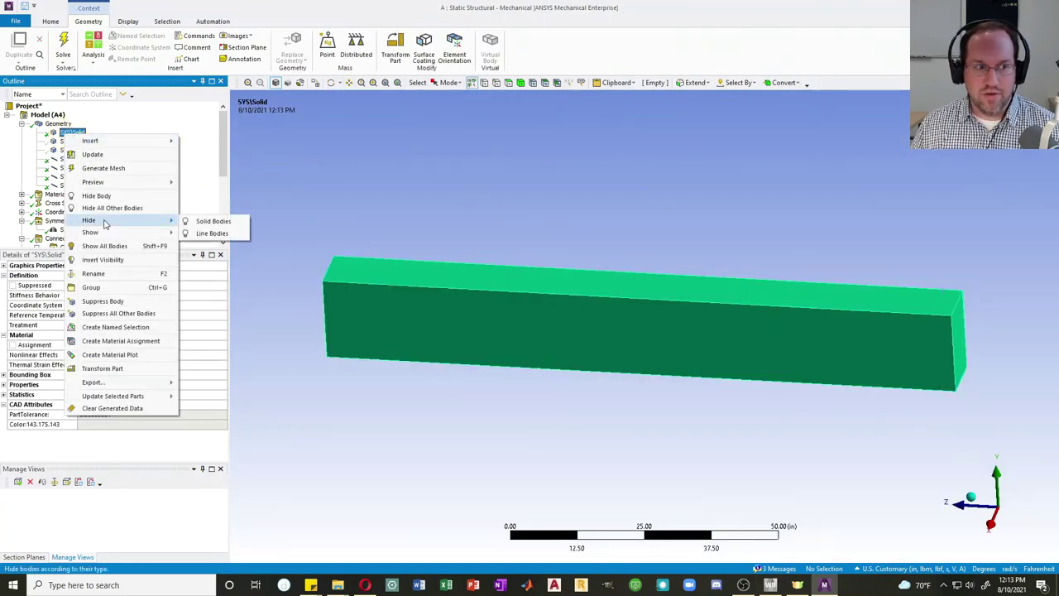
pyautogui.click(96, 197)
pyautogui.scroll(-5, 91, 203)
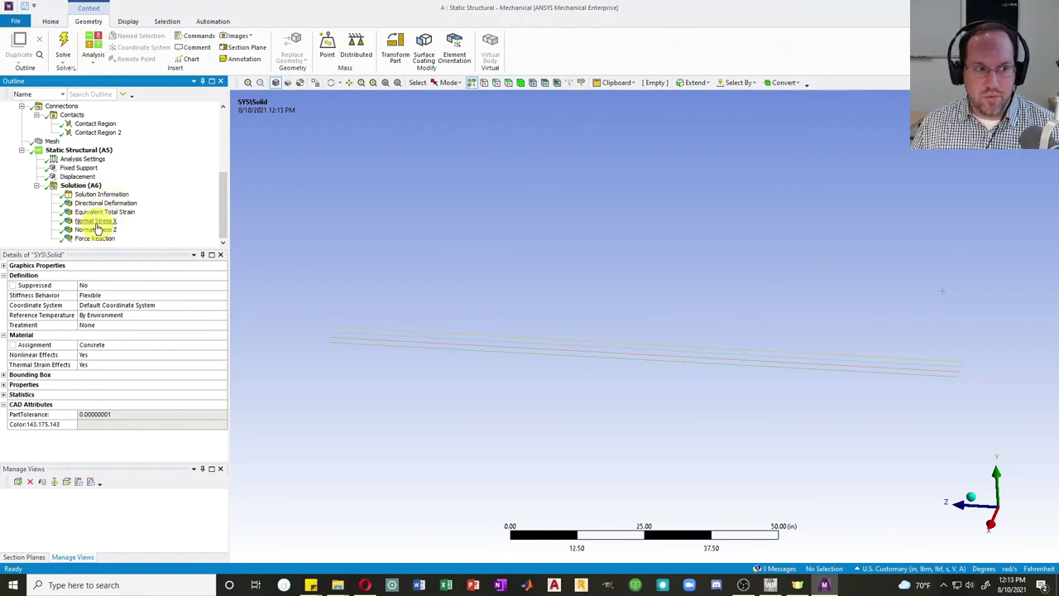
pyautogui.click(96, 222)
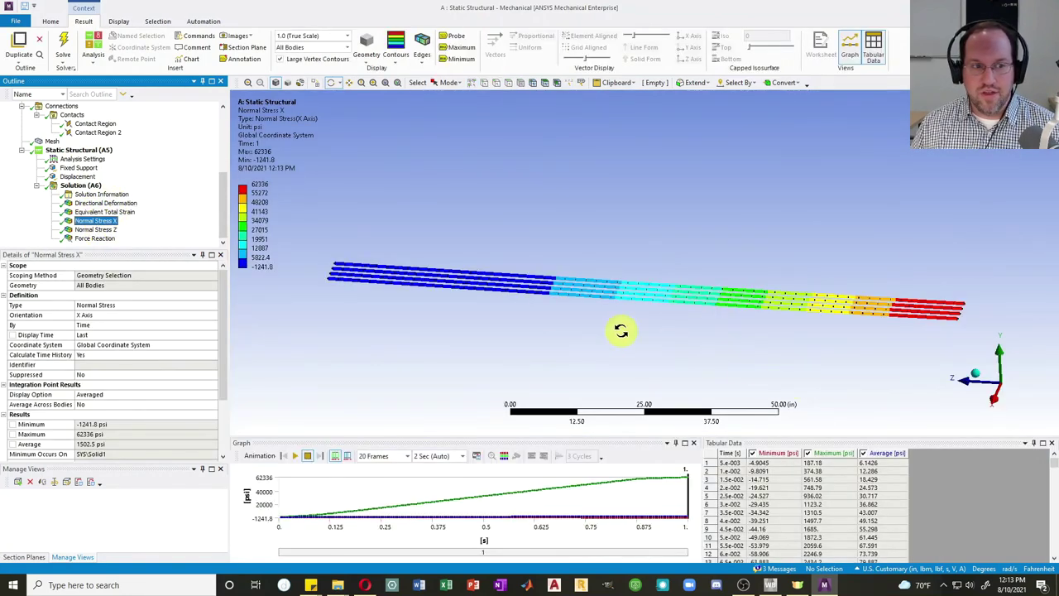
pyautogui.click(575, 320)
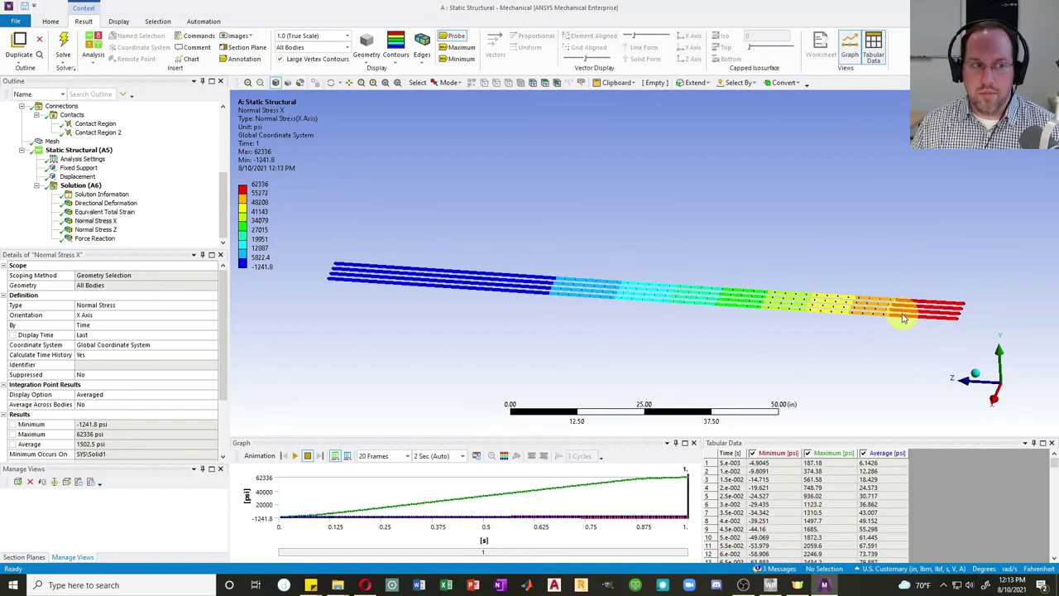
# Show the concrete SYS\Solid body again.
pyautogui.scroll(5, 78, 159)
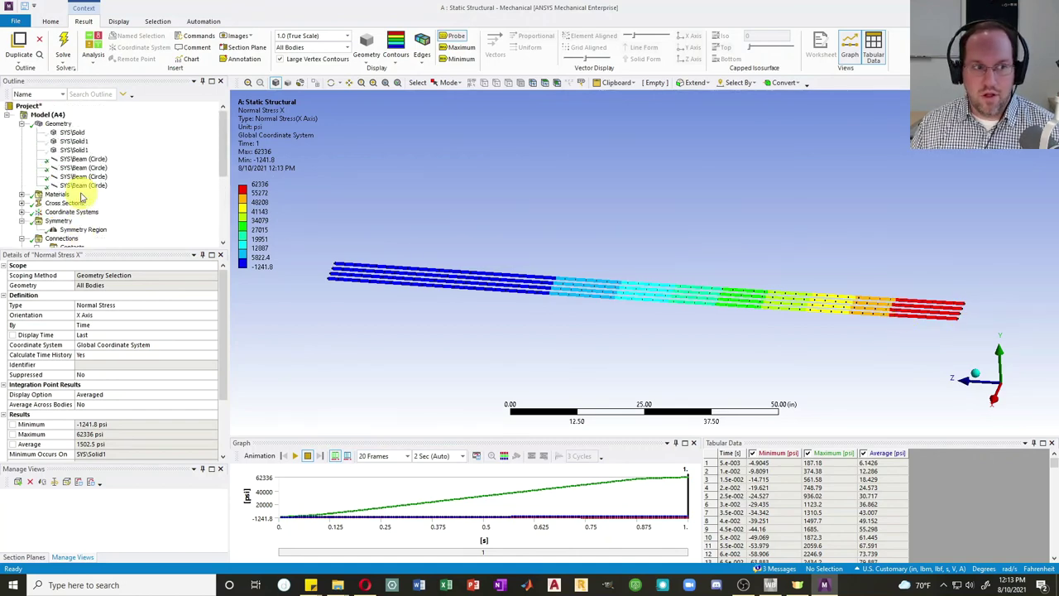
pyautogui.click(72, 133)
pyautogui.rightClick(72, 133)
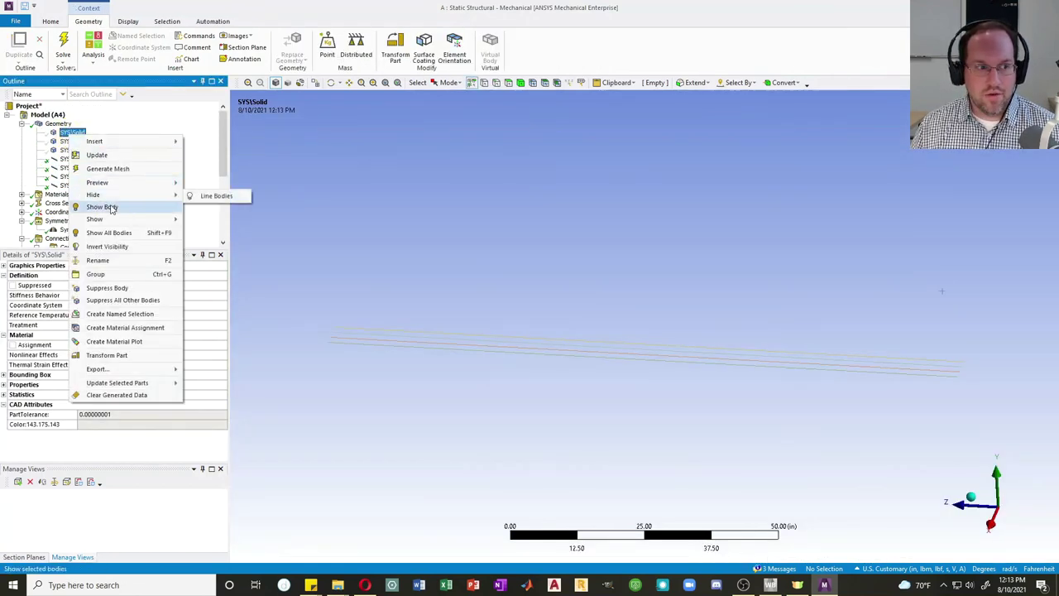
pyautogui.click(110, 208)
pyautogui.scroll(-5, 116, 206)
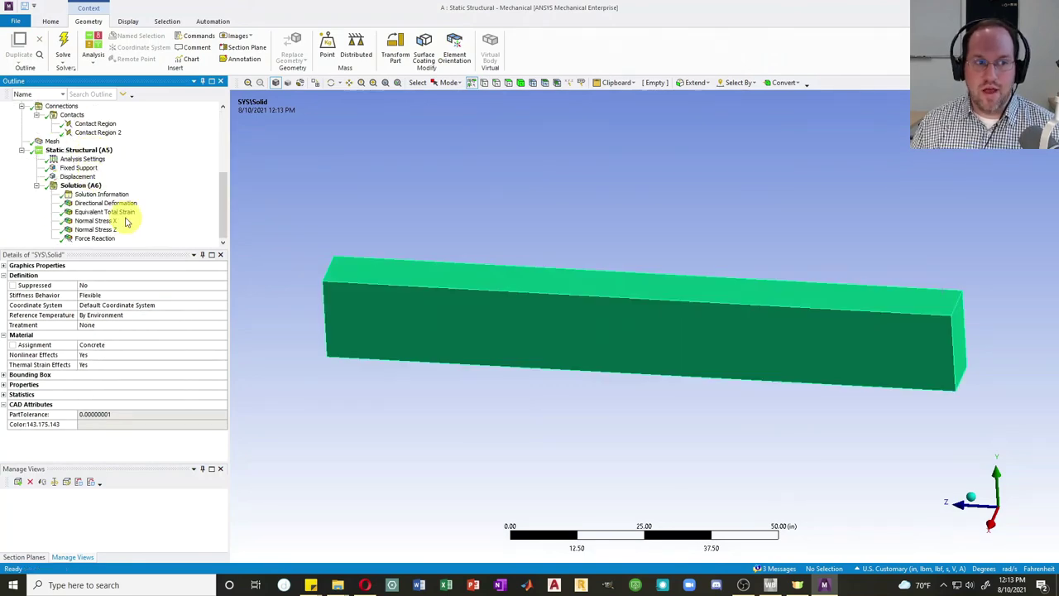
# Display Equivalent Total Strain and rescale its legend with Adjust to Visible.
pyautogui.click(114, 213)
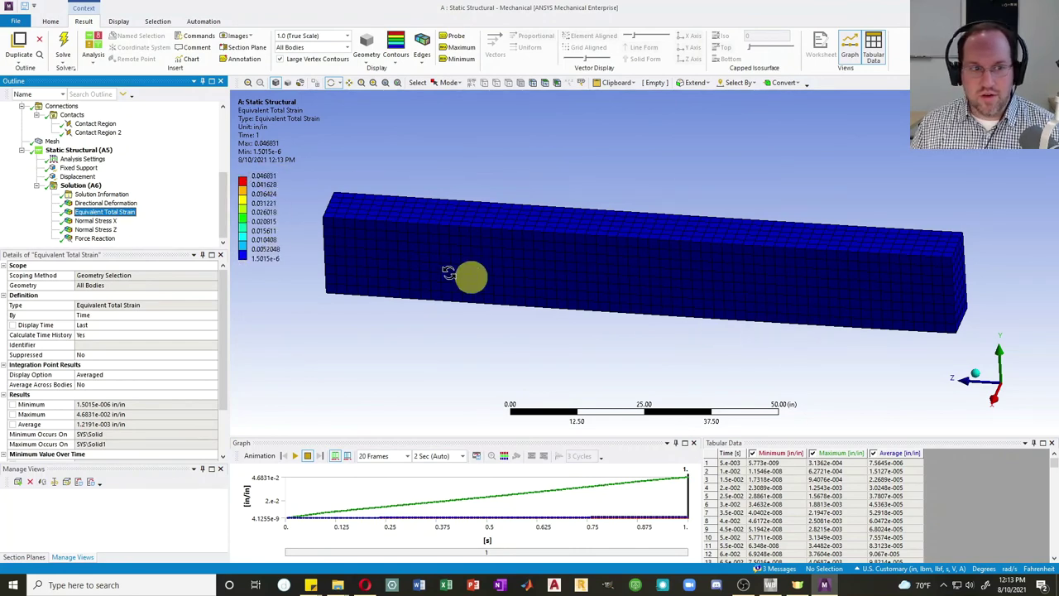
pyautogui.click(250, 218)
pyautogui.rightClick(250, 217)
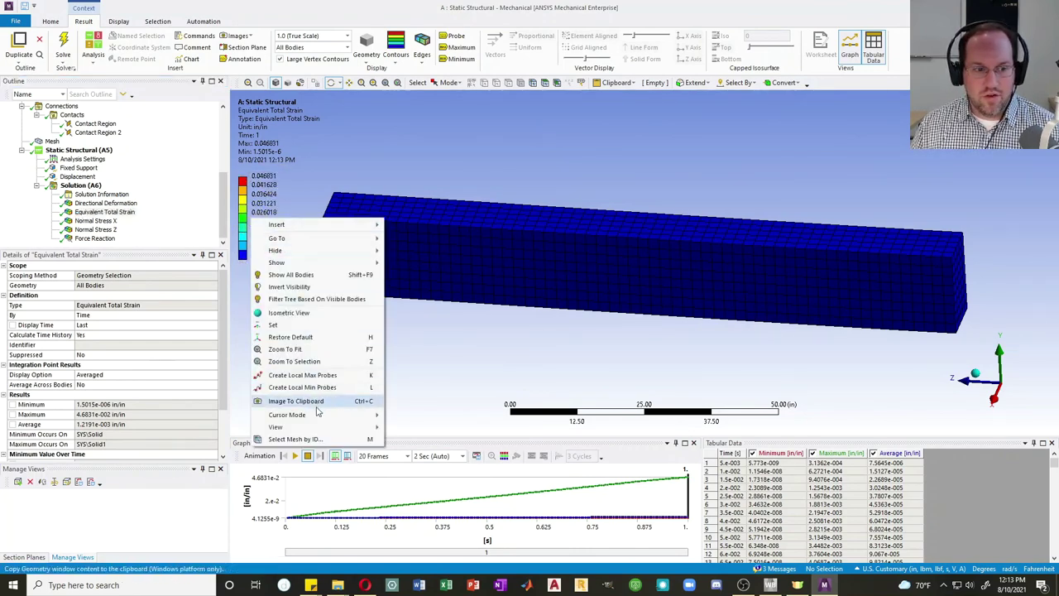
pyautogui.rightClick(254, 201)
pyautogui.click(302, 409)
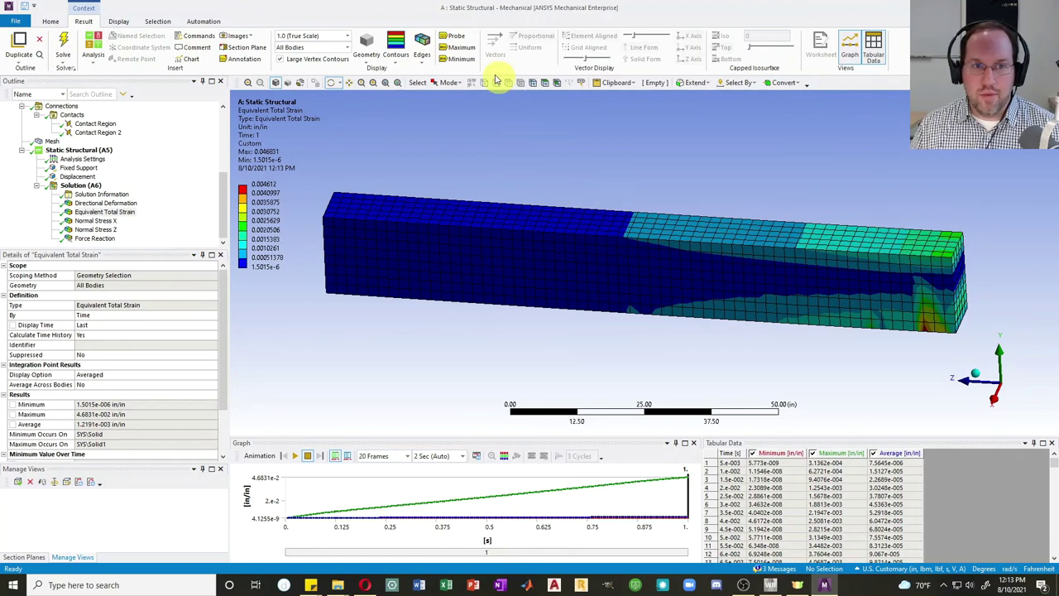
# Place strain probe labels at the beam's top end corner.
pyautogui.click(453, 36)
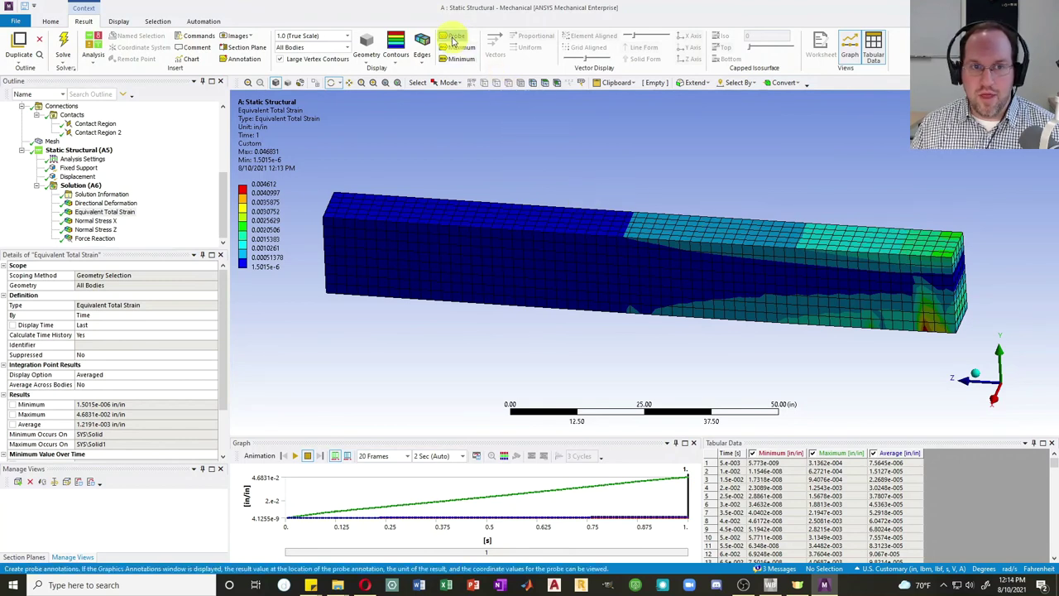
pyautogui.click(949, 253)
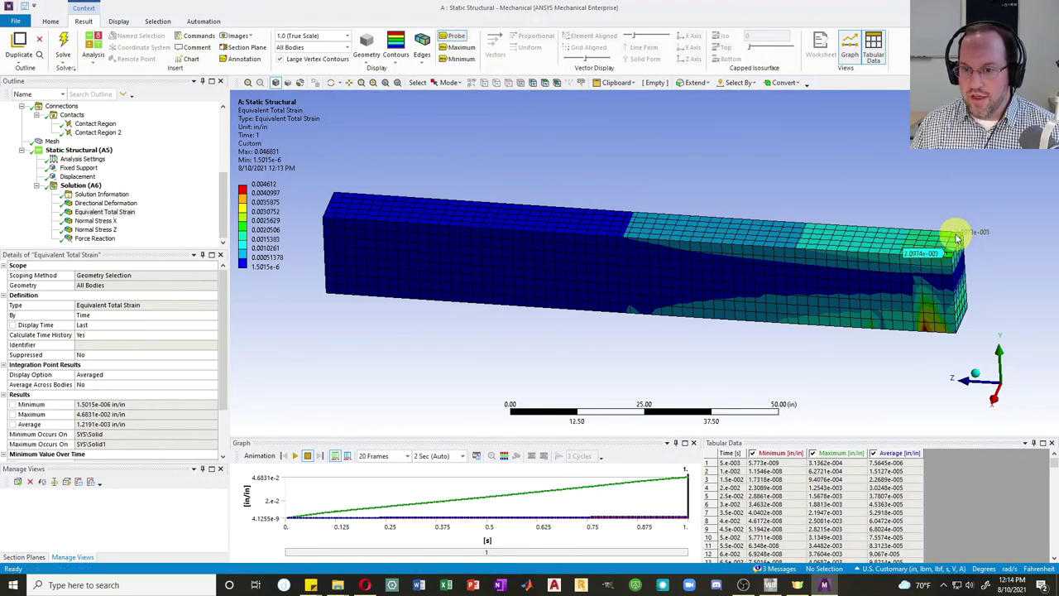
pyautogui.click(952, 236)
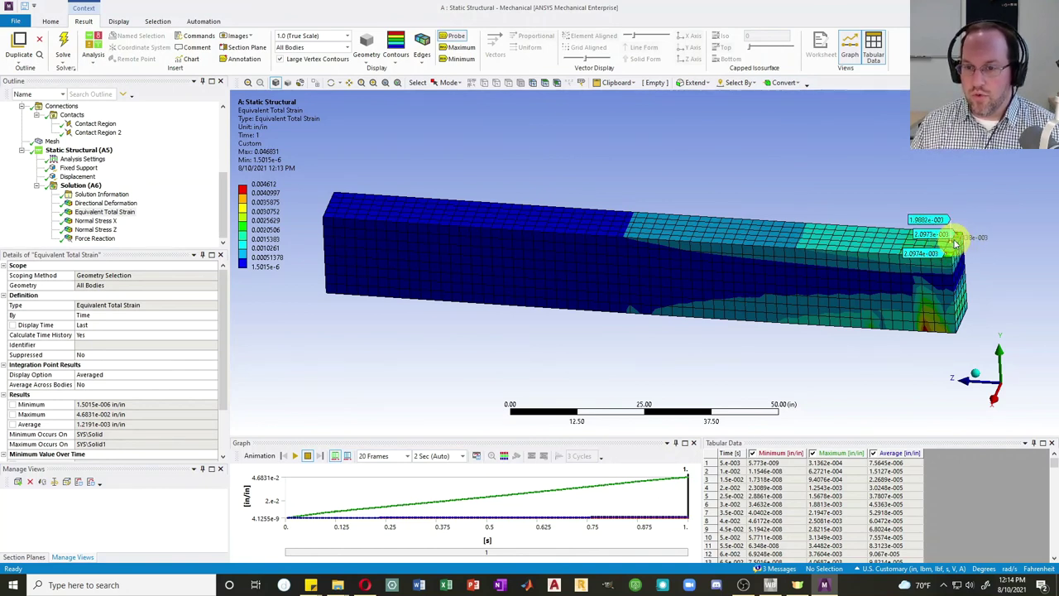
# Review the 21676 lbf Force Reaction, then go back to Normal Stress Z.
pyautogui.click(95, 238)
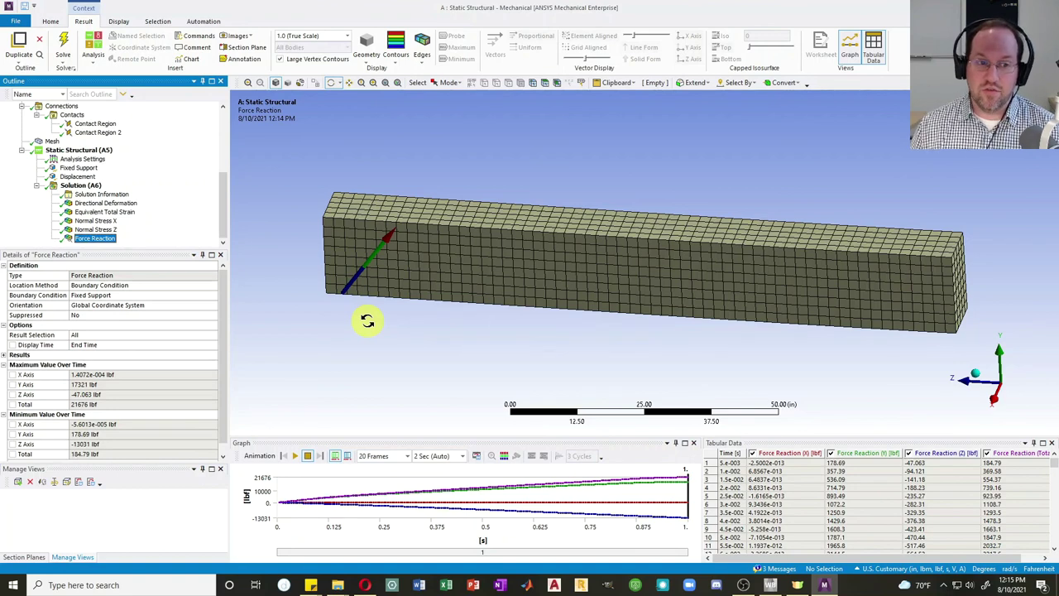
pyautogui.press('Up')
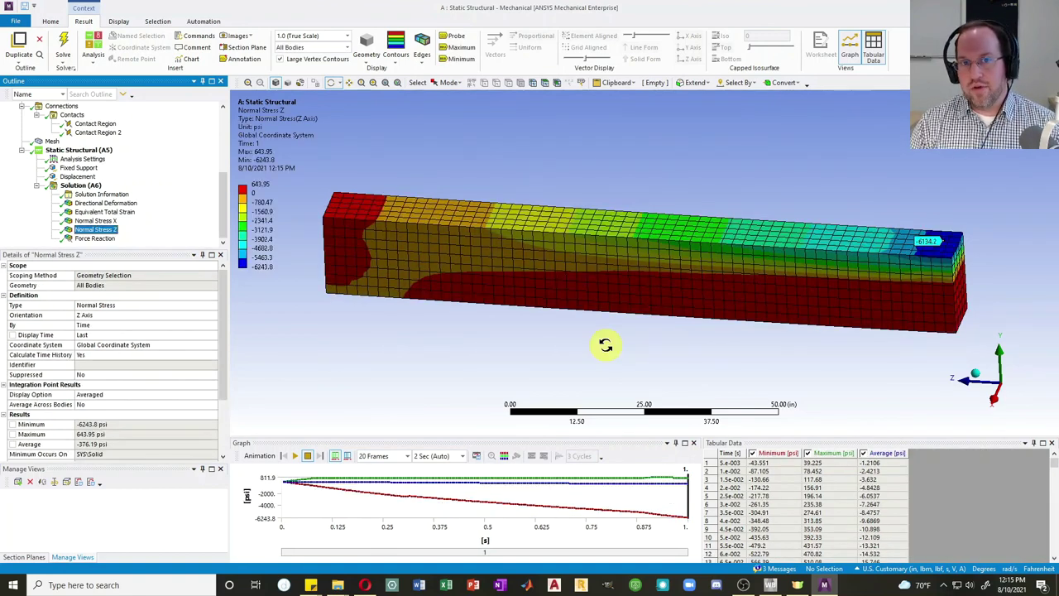